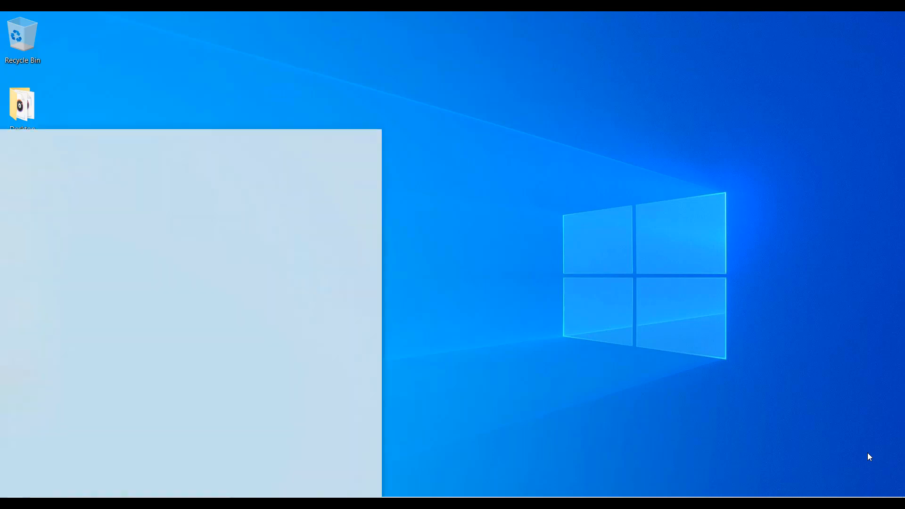
# Launch Word 2013 with a blank document and open the recent document "1" stored on the Desktop.
pyautogui.write('cor')
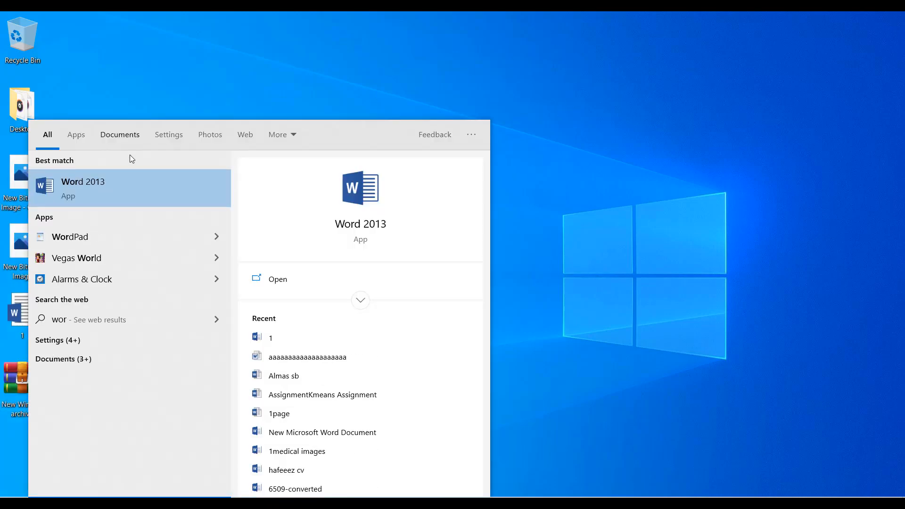
pyautogui.click(80, 200)
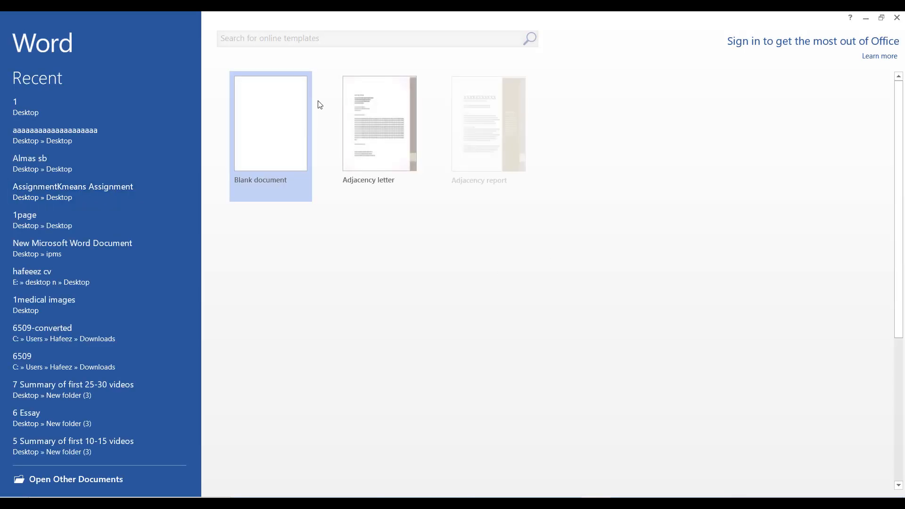
pyautogui.click(586, 126)
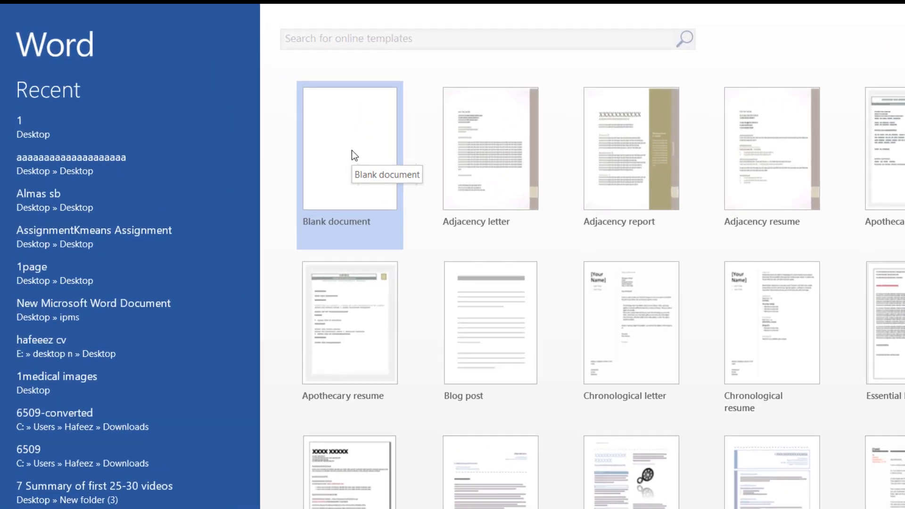
pyautogui.click(351, 151)
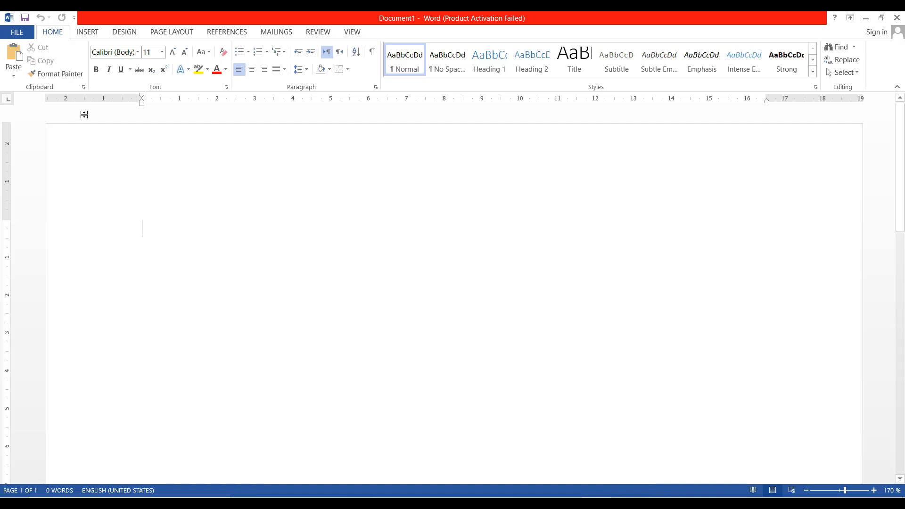
pyautogui.click(17, 32)
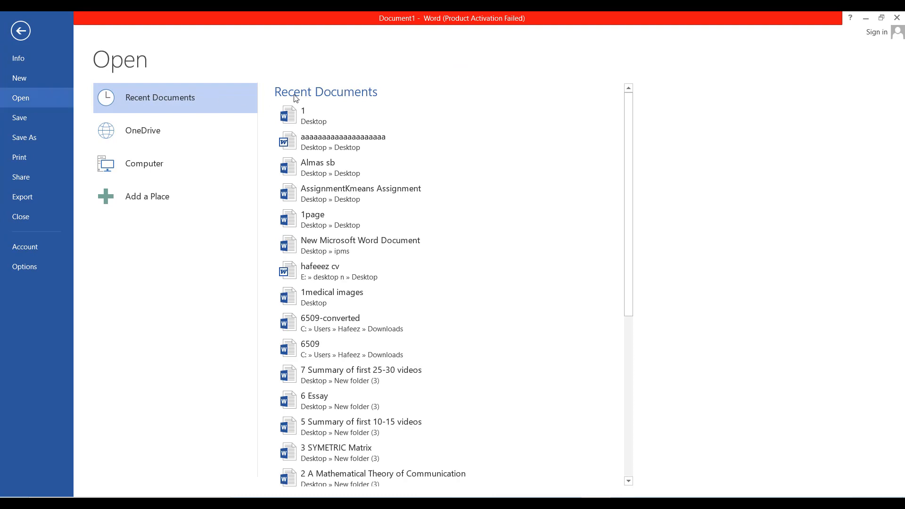
pyautogui.click(313, 116)
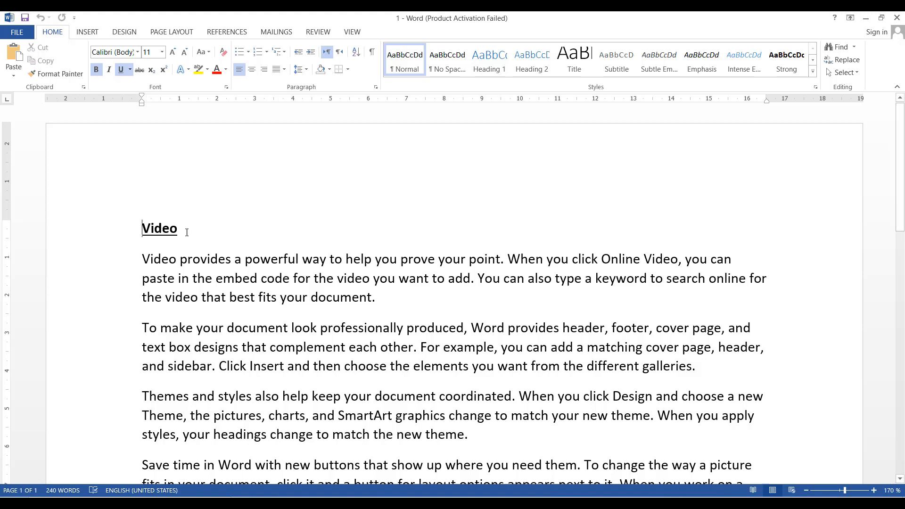
# Cut the "Video" heading from the start of the document and paste it below the last paragraph.
pyautogui.moveTo(183, 231); pyautogui.dragTo(140, 235)
pyautogui.hotkey('ctrl', 'c')
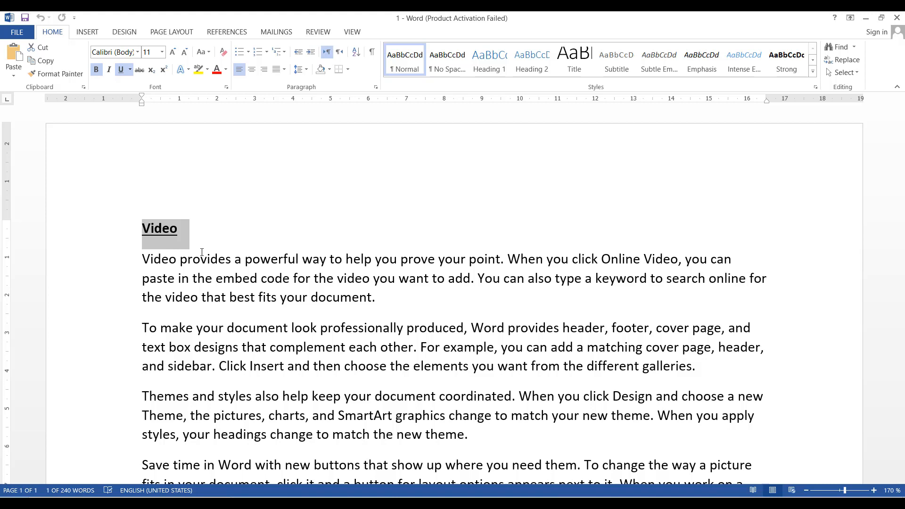
pyautogui.click(42, 47)
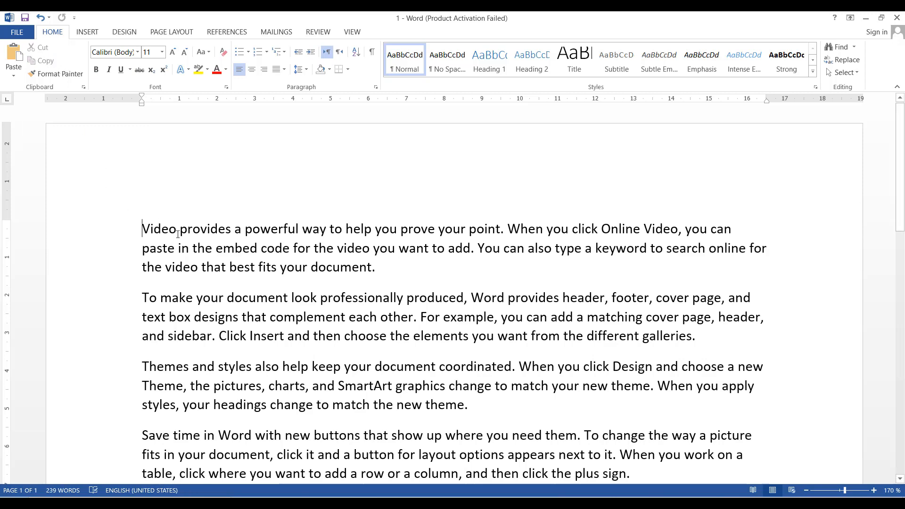
pyautogui.scroll(-1, 178, 234)
pyautogui.scroll(-5, 178, 234)
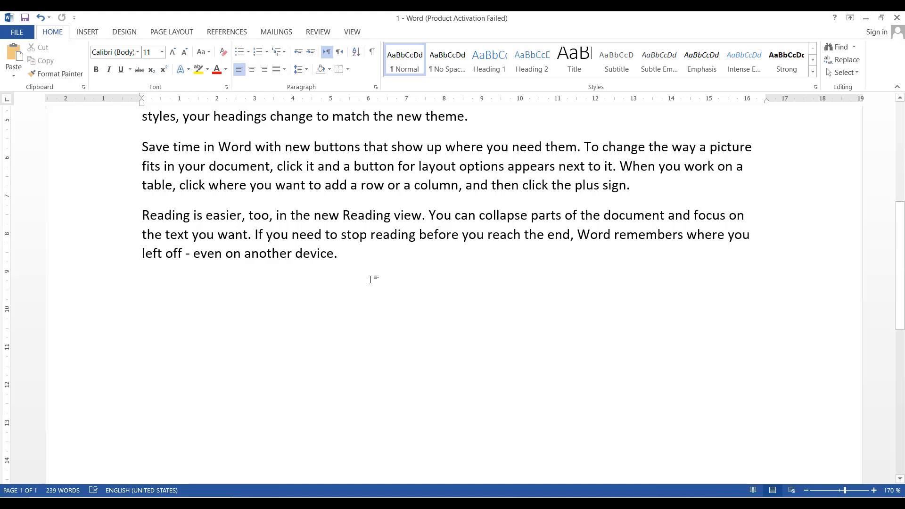
pyautogui.click(15, 58)
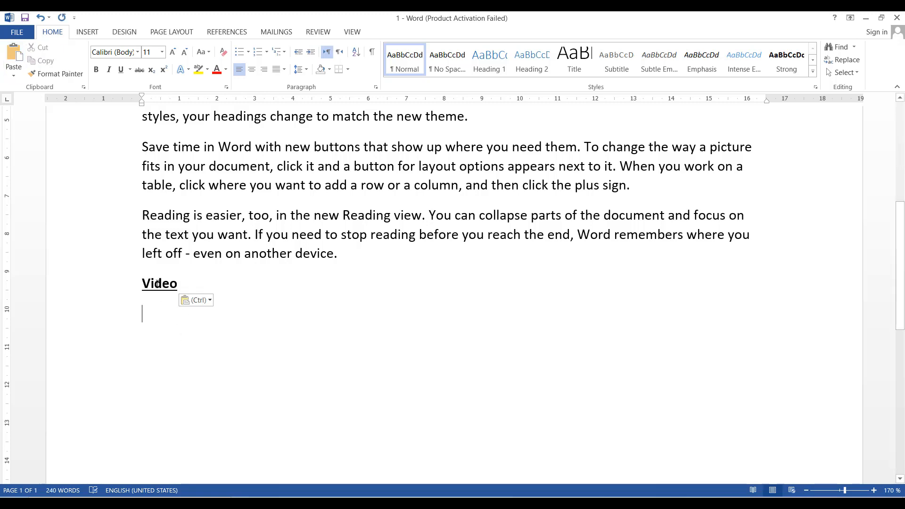
# Copy the "Video" heading from the end of the document and paste it above the first paragraph.
pyautogui.scroll(5, 158, 283)
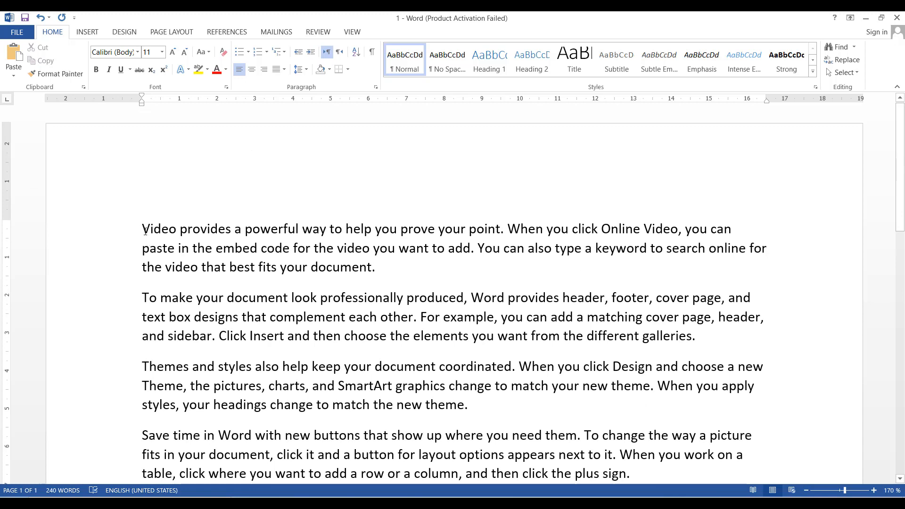
pyautogui.scroll(-5, 146, 240)
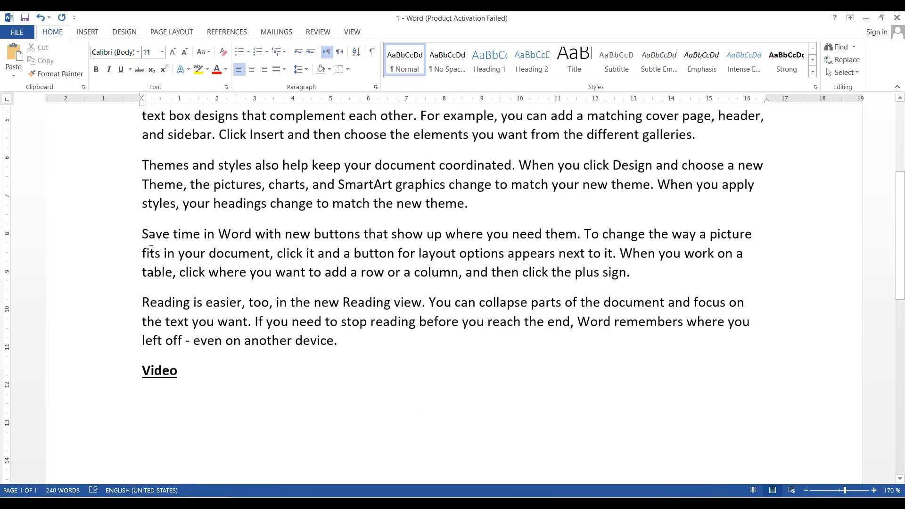
pyautogui.moveTo(182, 282); pyautogui.dragTo(159, 298)
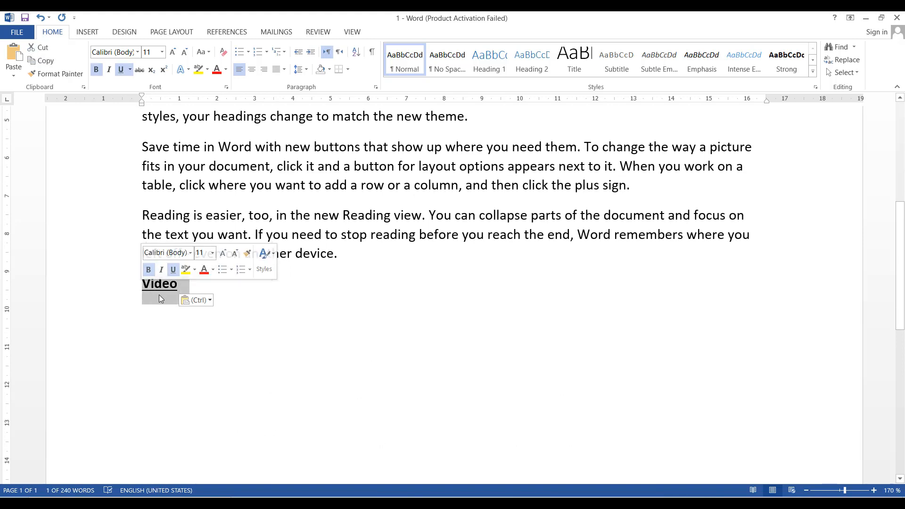
pyautogui.click(44, 62)
pyautogui.scroll(3, 179, 327)
pyautogui.scroll(3, 179, 327)
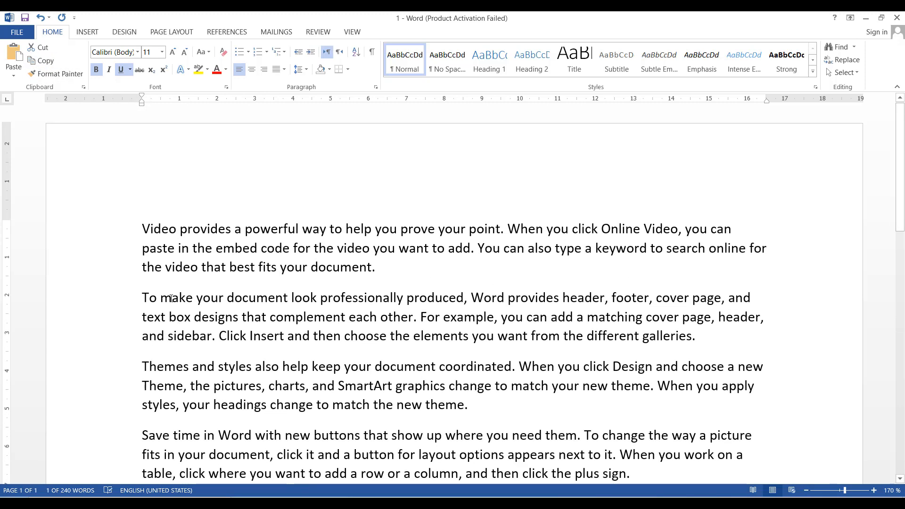
pyautogui.click(143, 228)
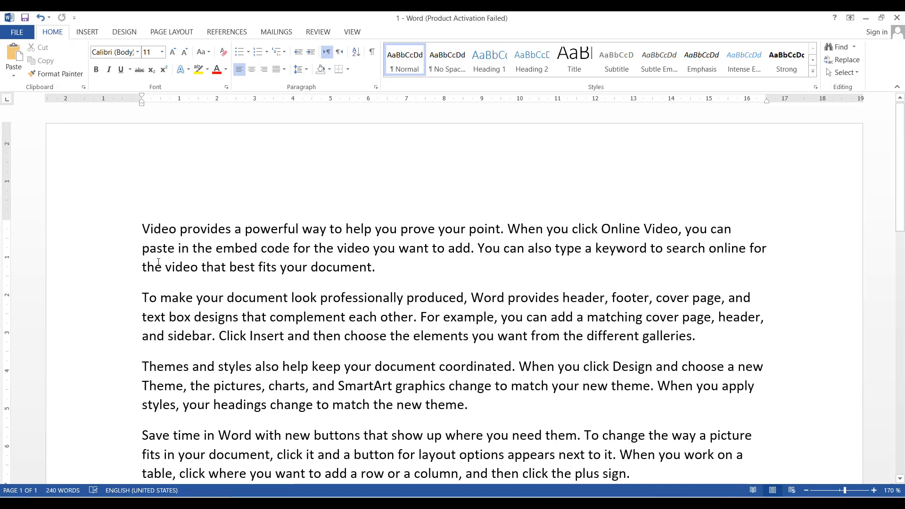
pyautogui.click(12, 57)
pyautogui.scroll(-7, 190, 390)
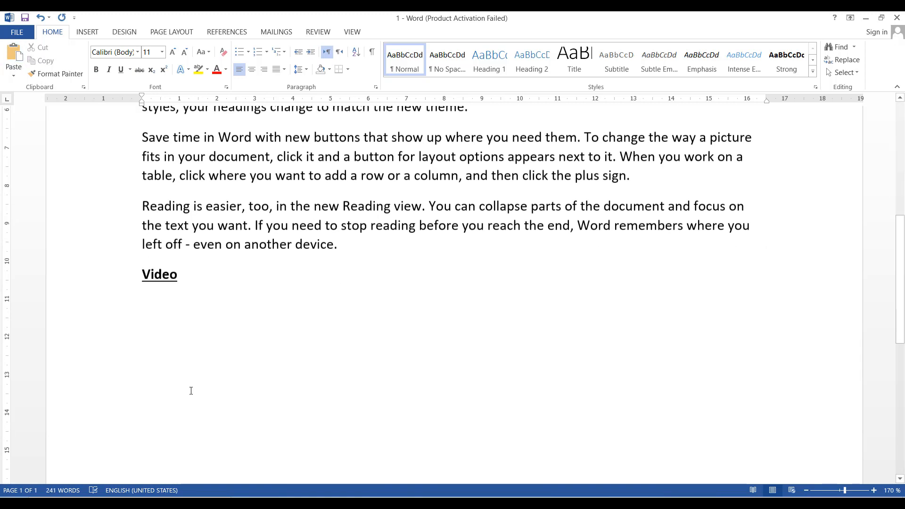
pyautogui.scroll(7, 189, 301)
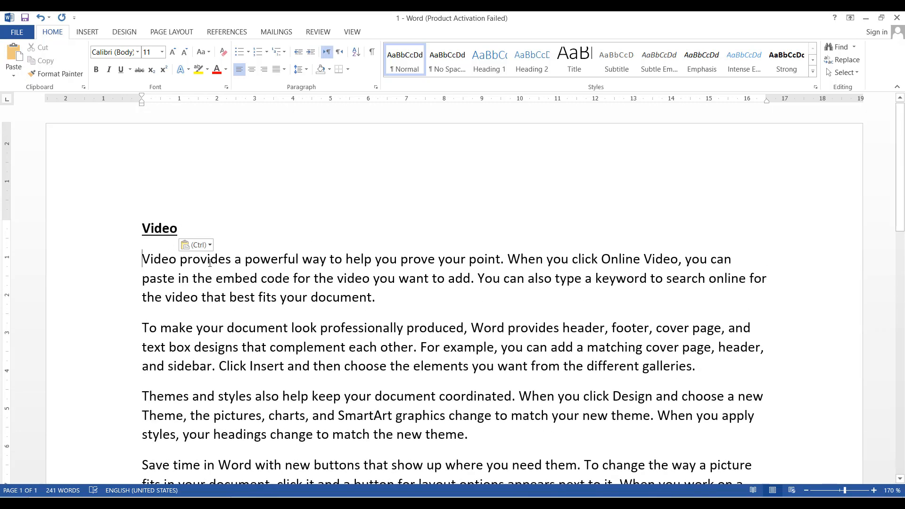
pyautogui.click(14, 77)
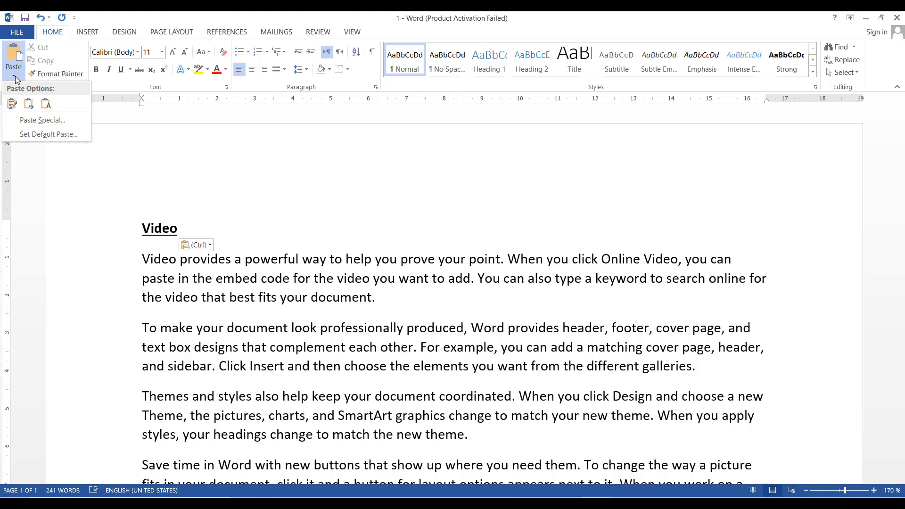
pyautogui.click(184, 225)
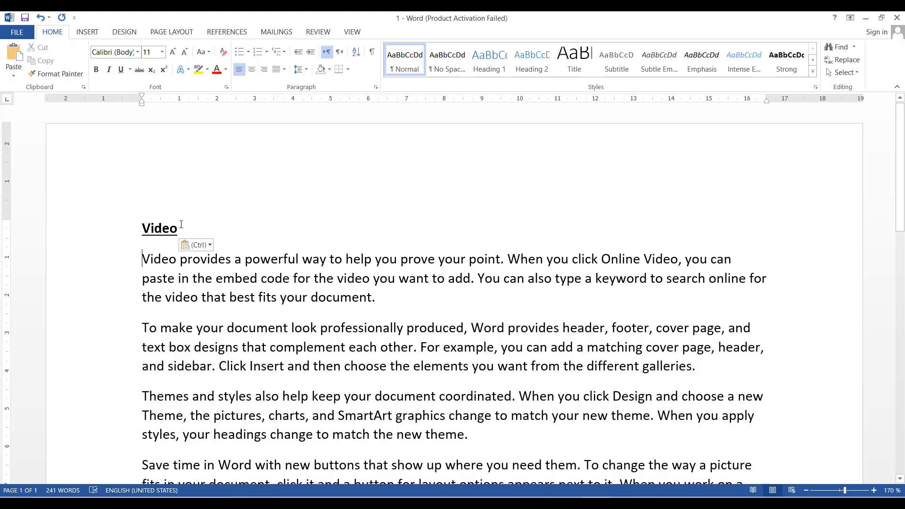
# Copy the "Video" heading above the first paragraph and paste it on a new line under the "Video" heading at the document's end.
pyautogui.moveTo(181, 229); pyautogui.dragTo(141, 228)
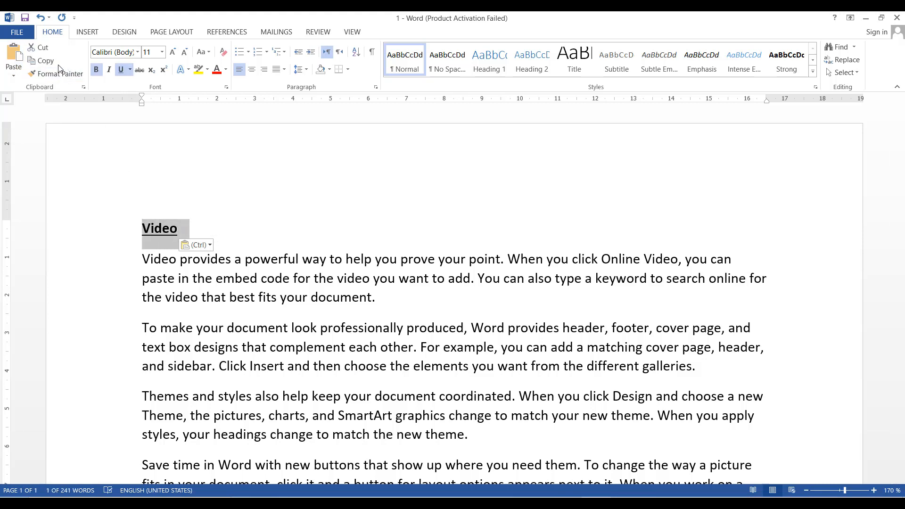
pyautogui.click(53, 65)
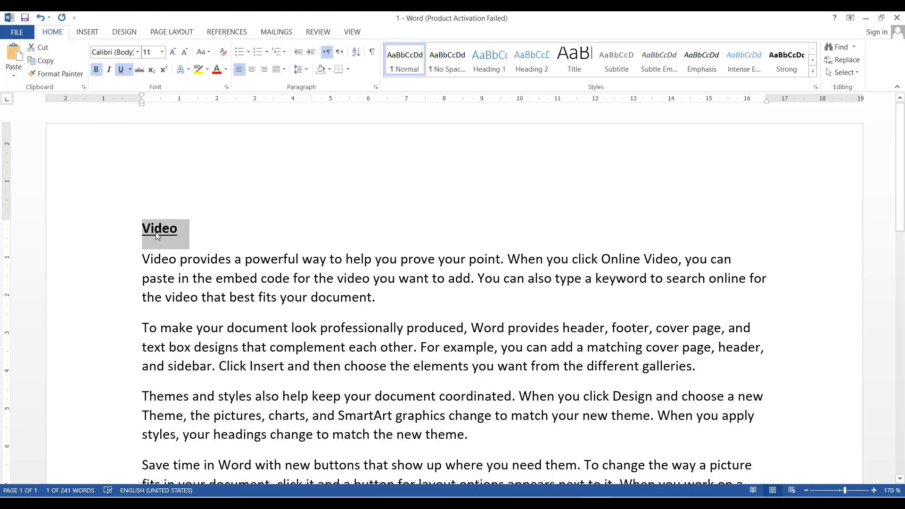
pyautogui.scroll(-5, 165, 264)
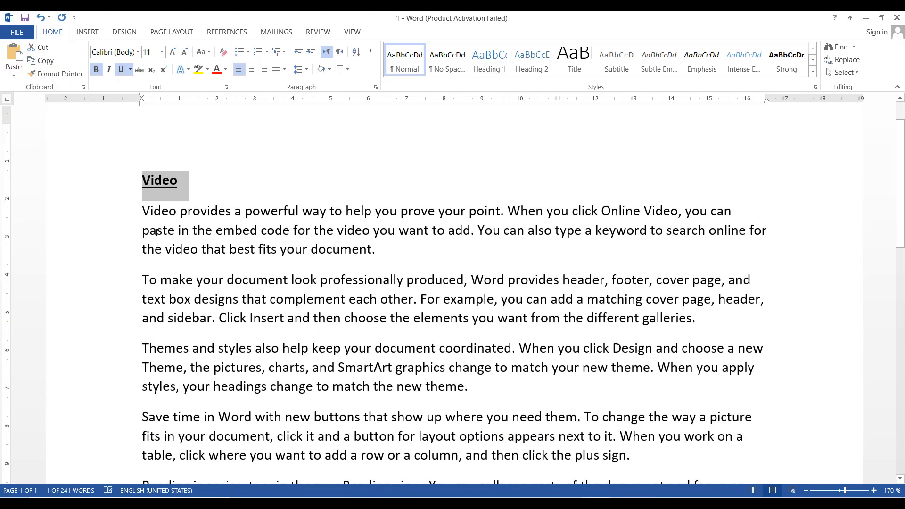
pyautogui.click(203, 362)
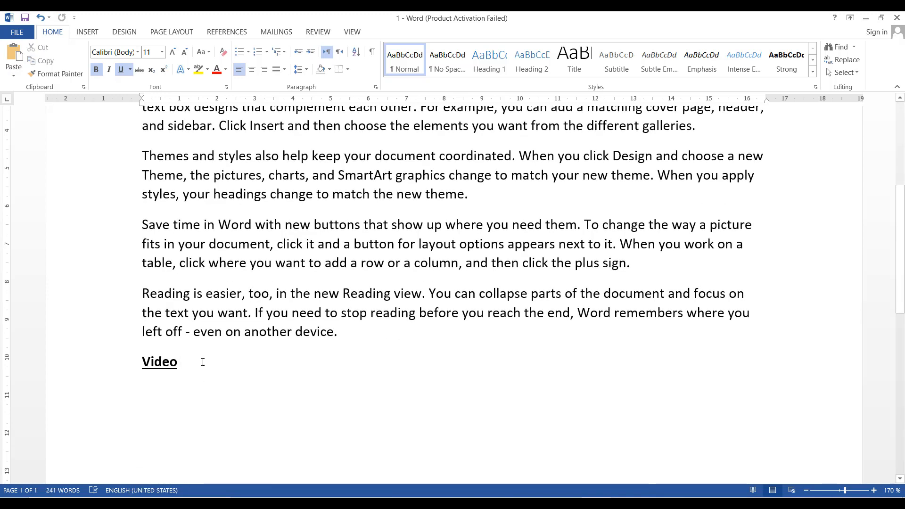
pyautogui.press('Return')
pyautogui.click(14, 56)
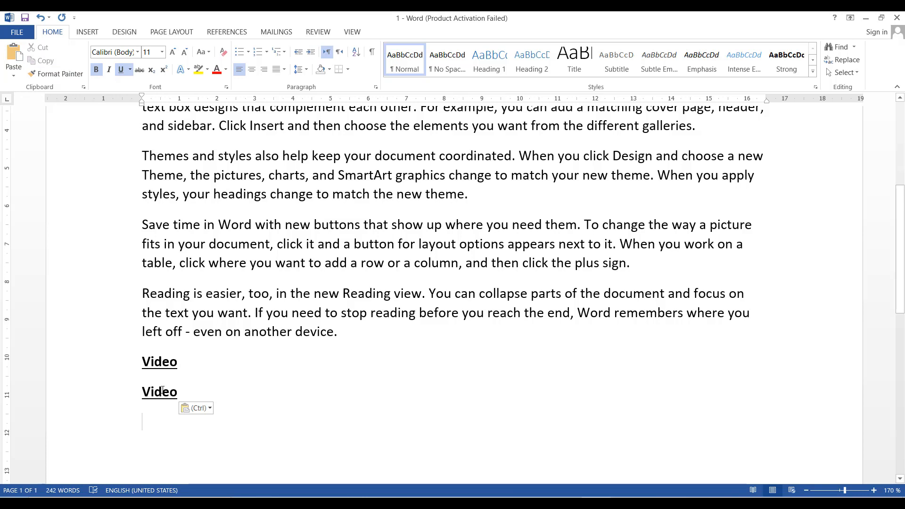
# Apply the first black text effect to the "Video" heading above the first paragraph and set its font colour to standard blue.
pyautogui.scroll(5, 162, 390)
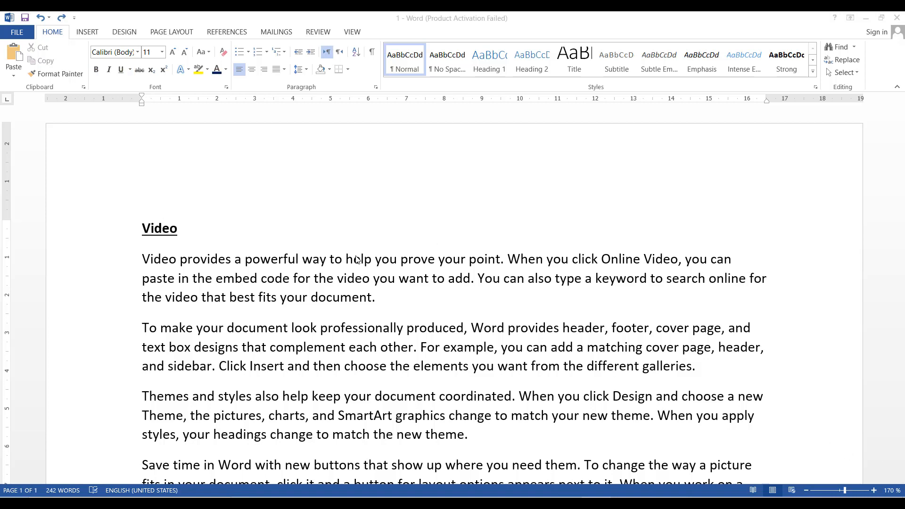
pyautogui.click(182, 229)
pyautogui.click(131, 233)
pyautogui.hotkey('ctrl', 'c')
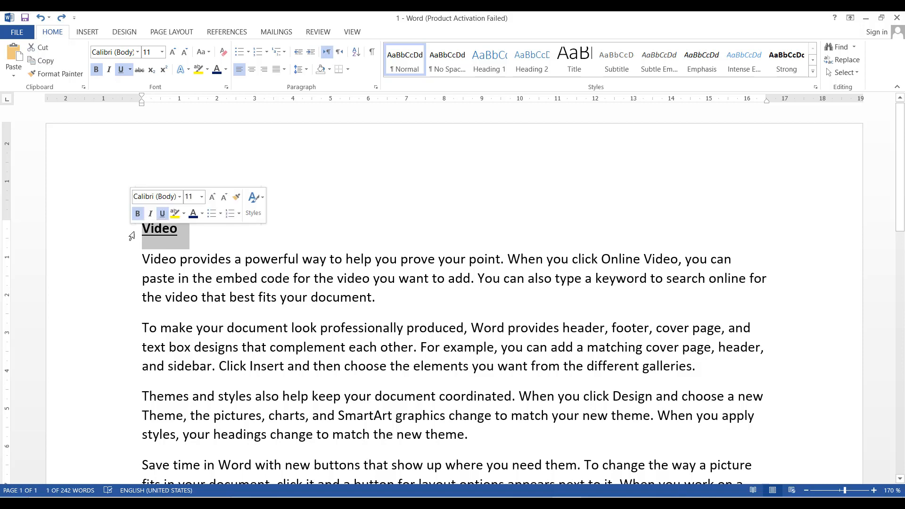
pyautogui.click(188, 69)
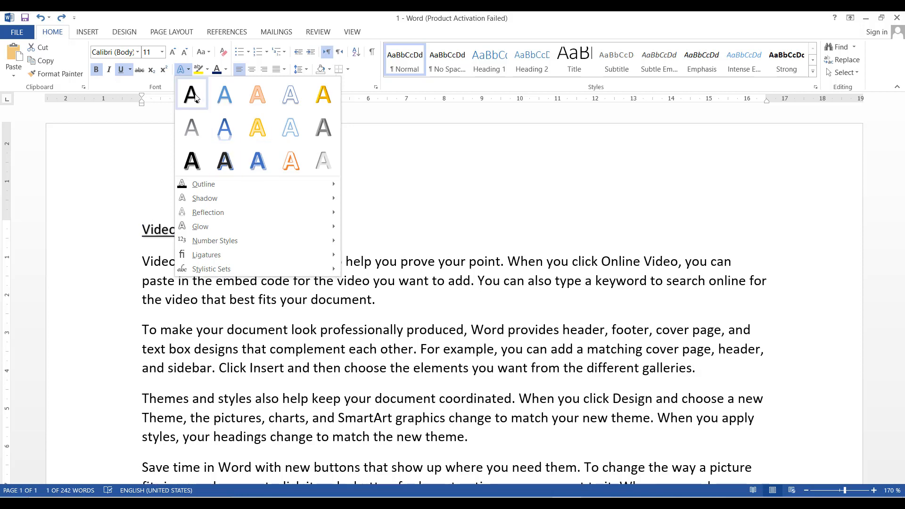
pyautogui.click(195, 98)
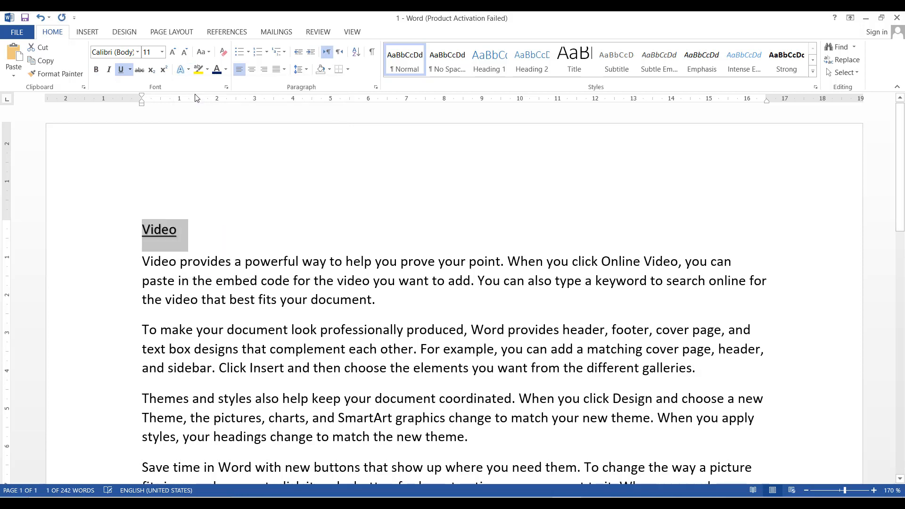
pyautogui.click(226, 69)
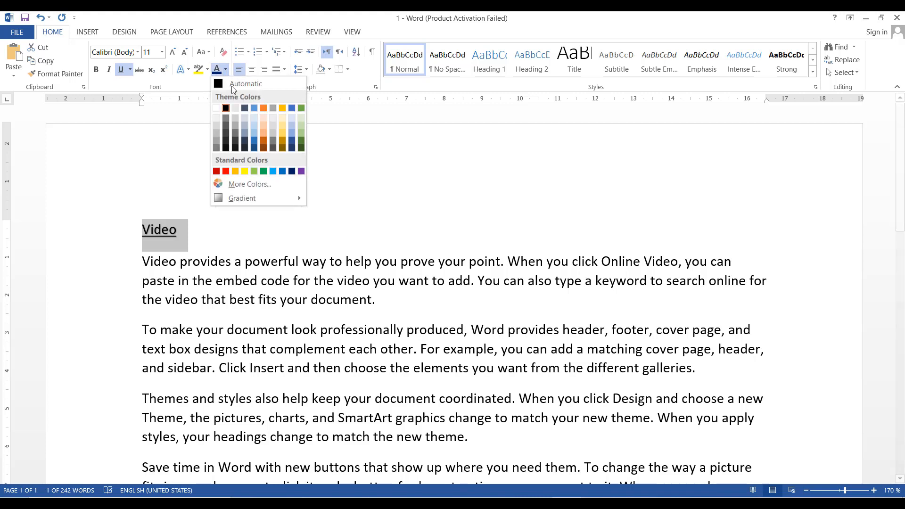
pyautogui.click(283, 171)
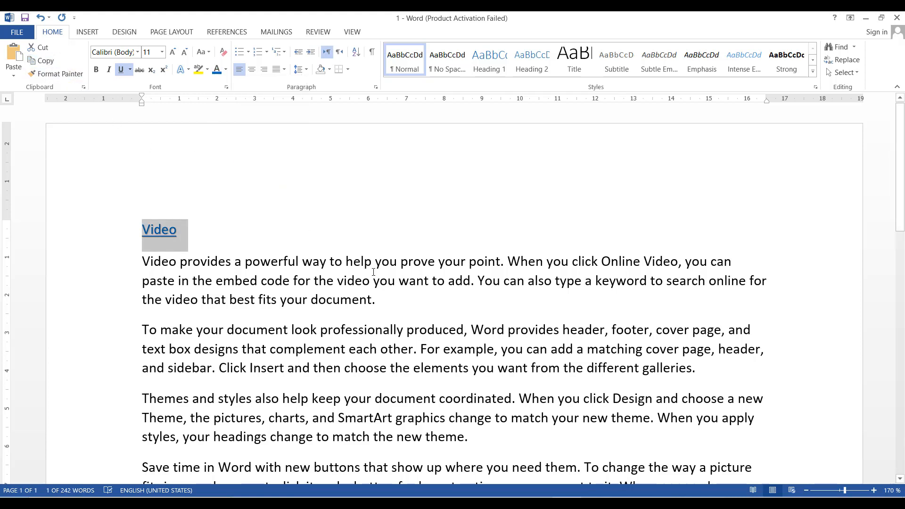
# Paste the copied "Video" heading after the first paragraph with Keep Source Formatting and remove the extra blank line below it.
pyautogui.click(400, 299)
pyautogui.press('Return')
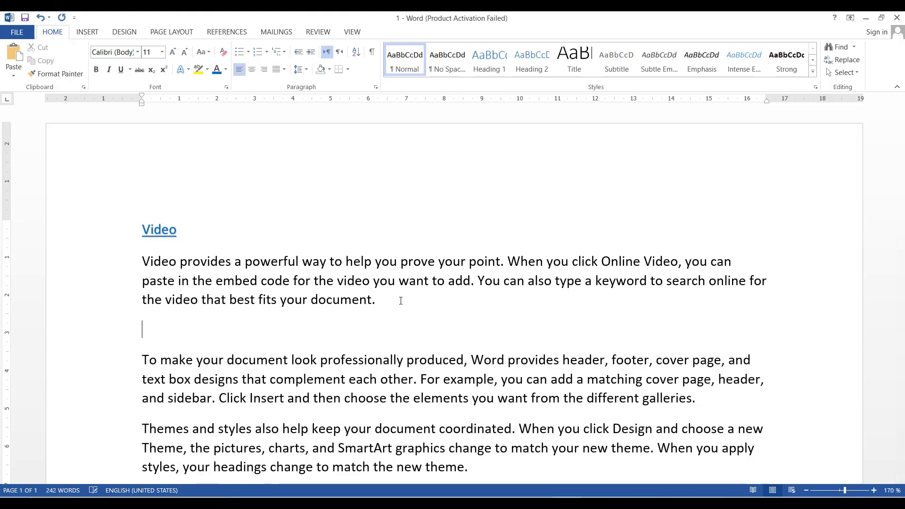
pyautogui.click(14, 75)
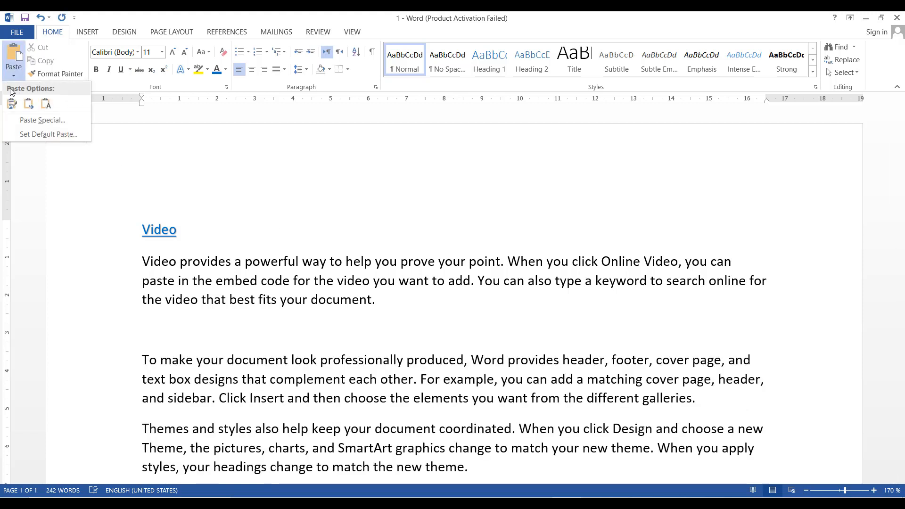
pyautogui.click(19, 106)
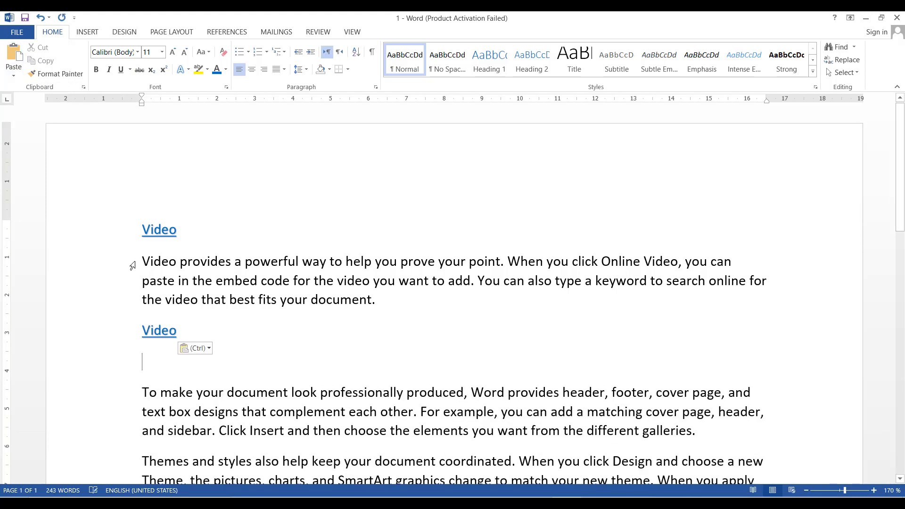
pyautogui.press('BackSpace')
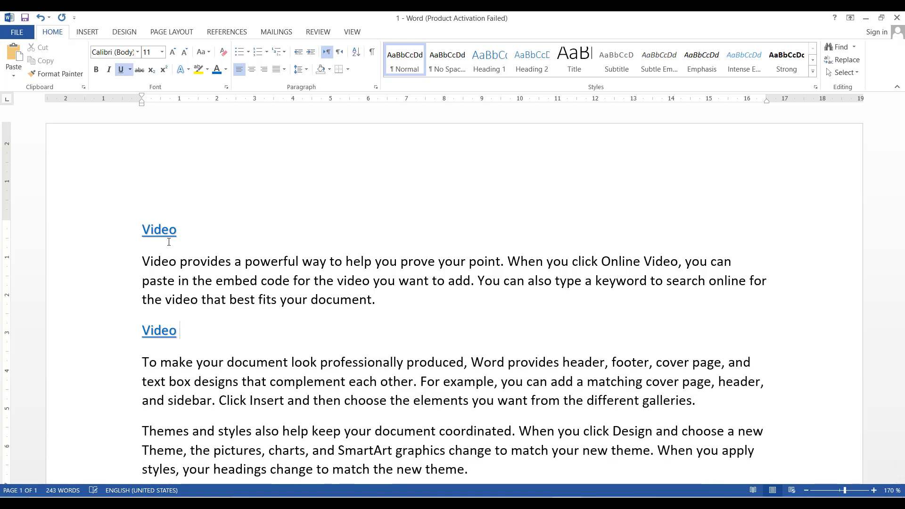
# Paste the copied "Video" heading as text only on a new line after the second paragraph and save the document.
pyautogui.scroll(-1, 194, 264)
pyautogui.scroll(-3, 194, 264)
pyautogui.click(715, 258)
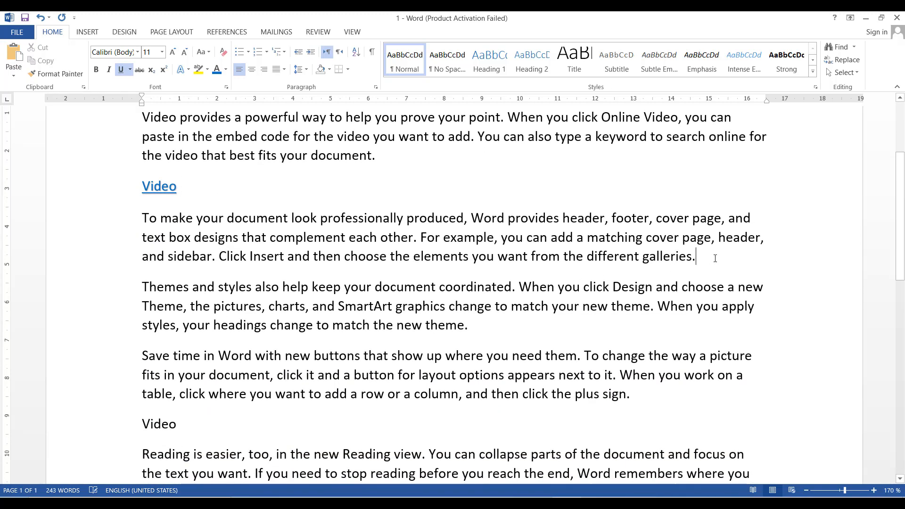
pyautogui.press('Return')
pyautogui.click(14, 76)
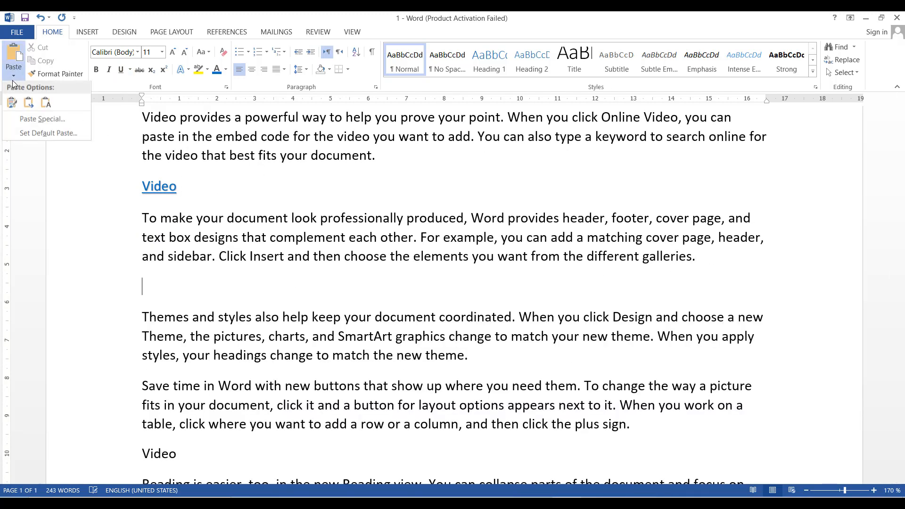
pyautogui.click(46, 104)
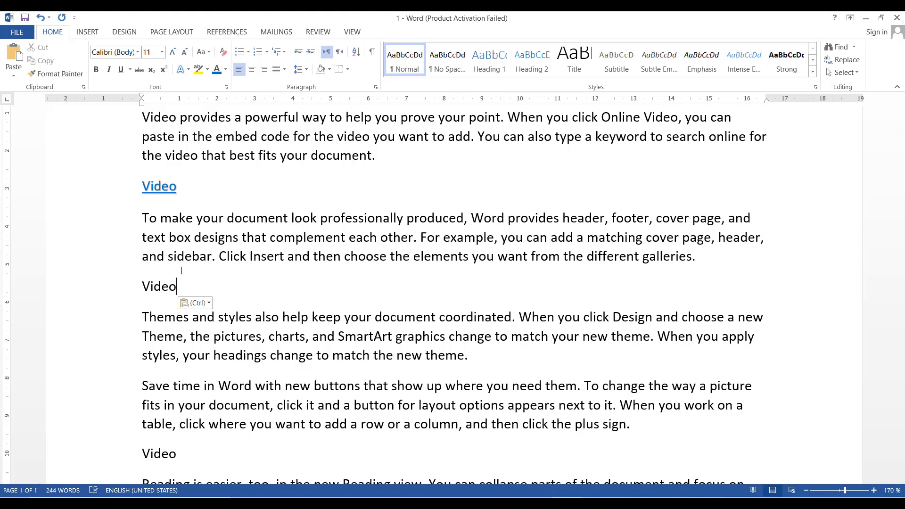
pyautogui.click(24, 21)
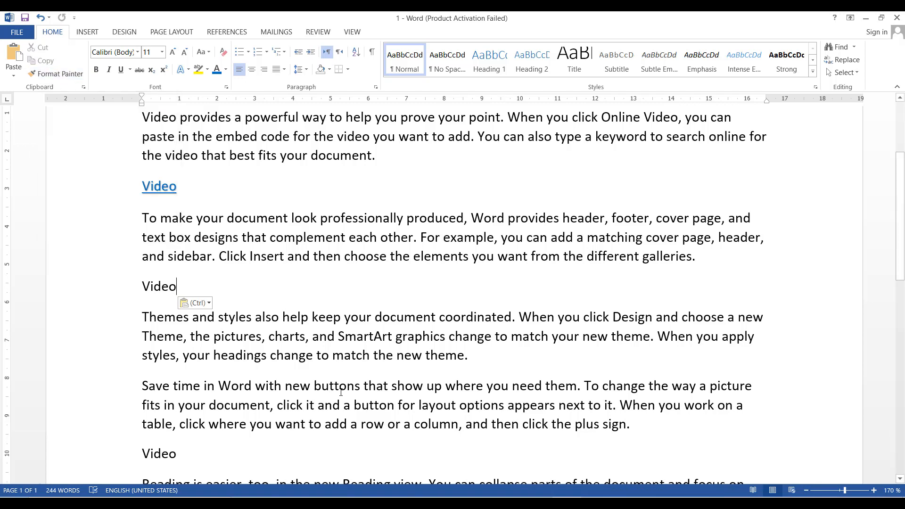
# Justify the first paragraph and set its first-line indent to 2 cm.
pyautogui.scroll(3, 341, 393)
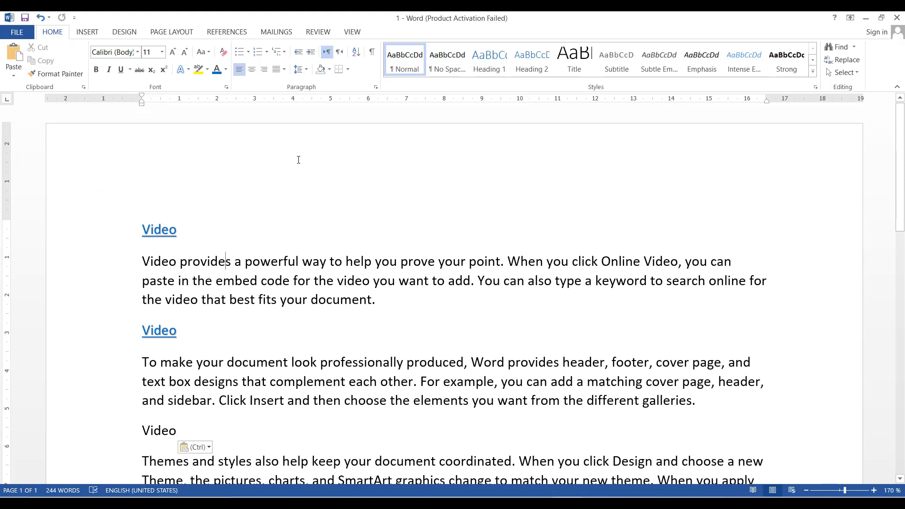
pyautogui.click(284, 69)
pyautogui.click(284, 86)
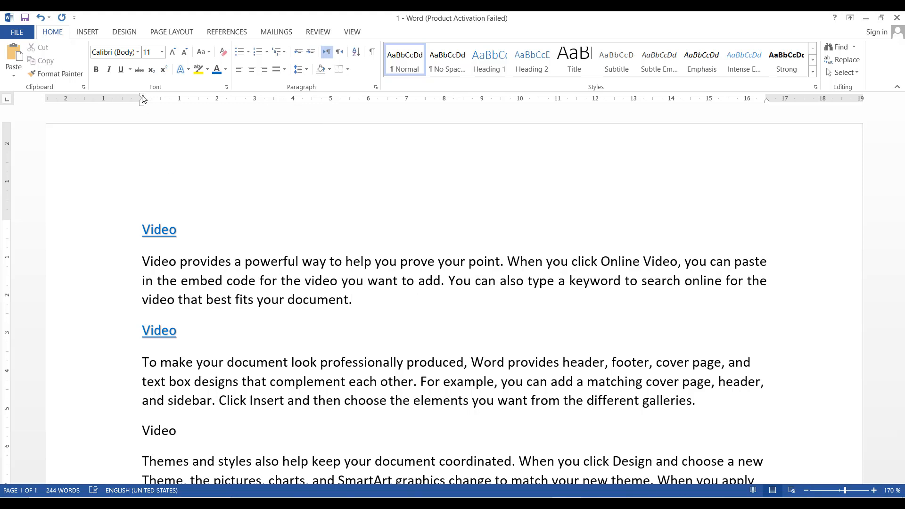
pyautogui.moveTo(142, 96); pyautogui.dragTo(223, 99)
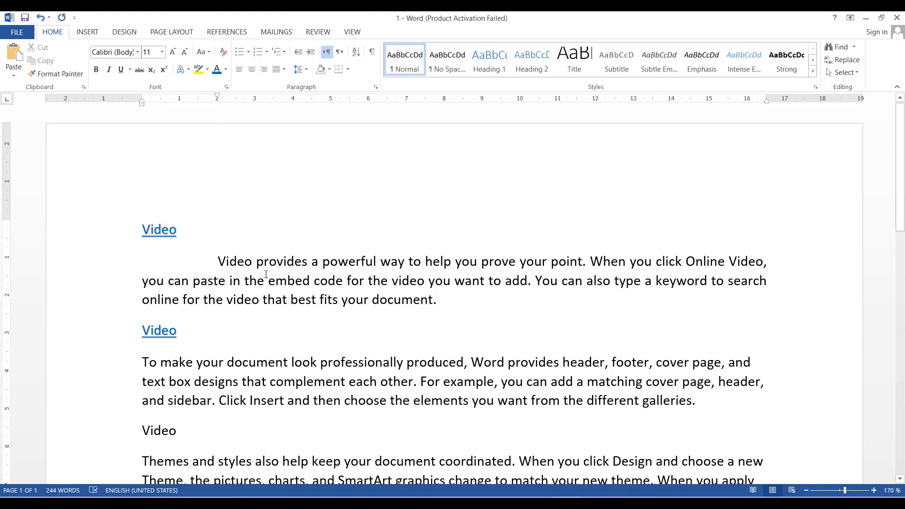
# Set the whole first paragraph to Times New Roman at size 12.
pyautogui.moveTo(227, 261); pyautogui.dragTo(443, 300)
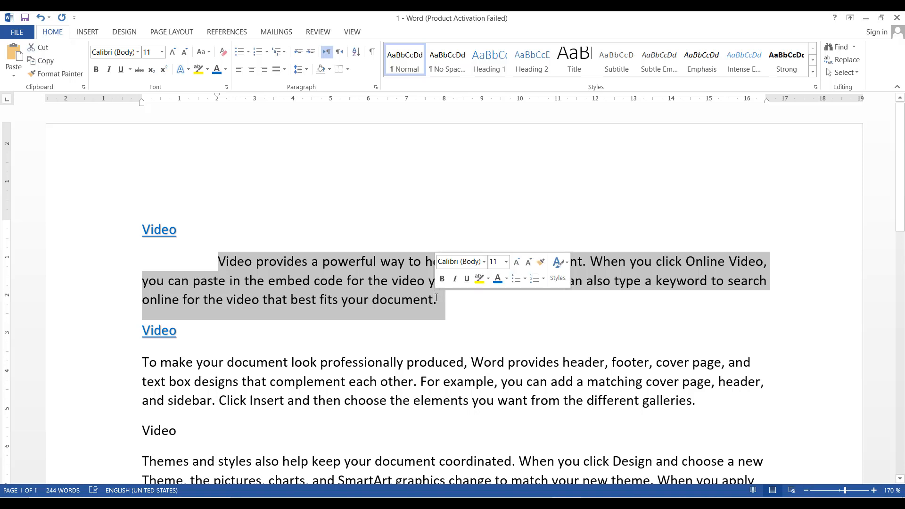
pyautogui.click(138, 52)
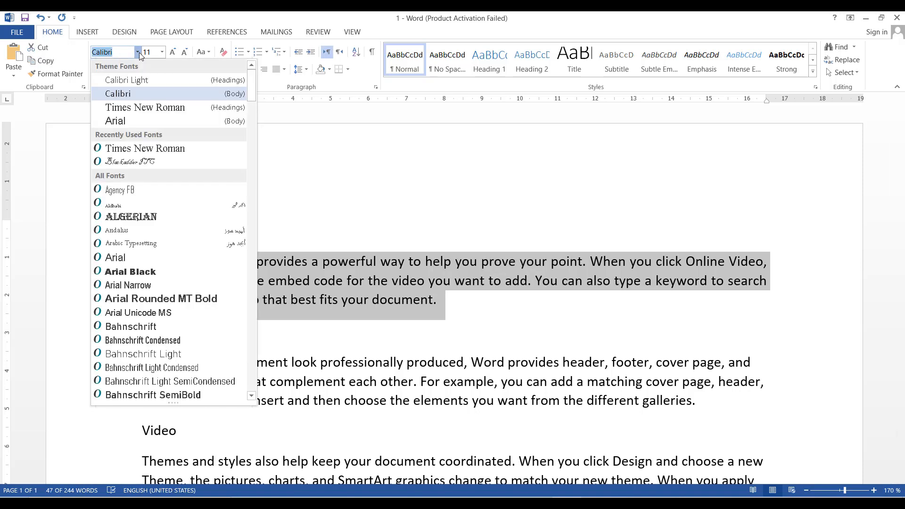
pyautogui.click(157, 108)
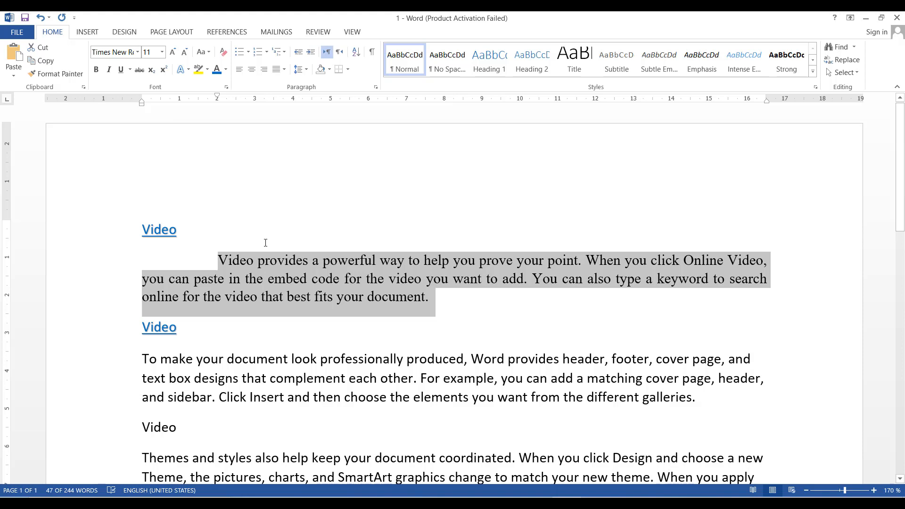
pyautogui.scroll(-1, 125, 152)
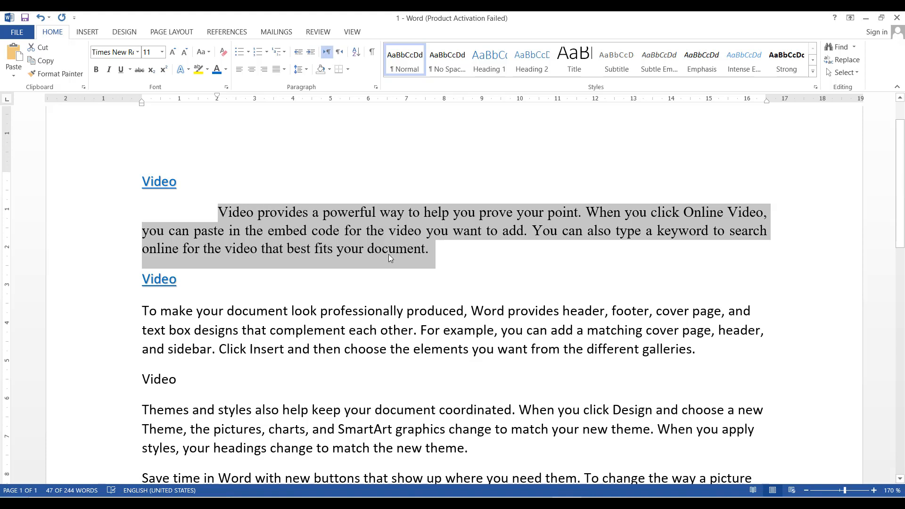
pyautogui.click(173, 51)
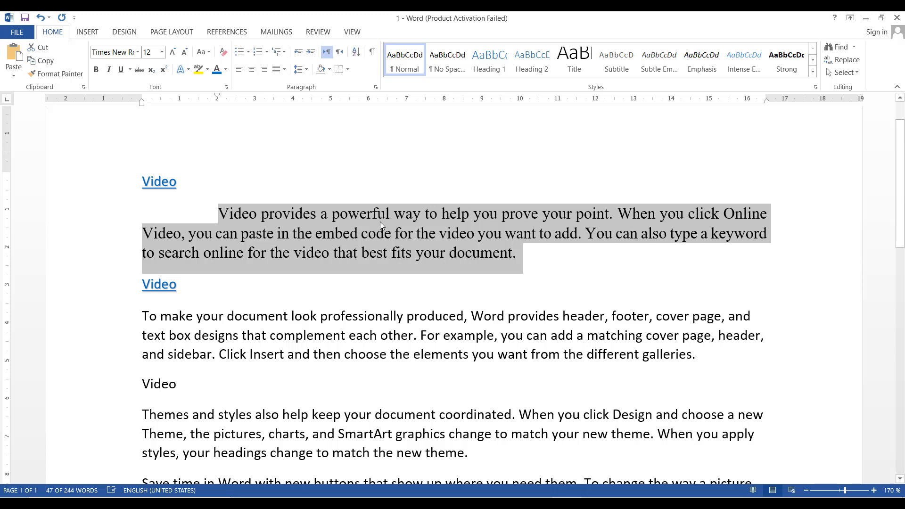
# Set the "To make your document look professionally produced" paragraph to size 12 in Times New Roman.
pyautogui.scroll(-3, 289, 245)
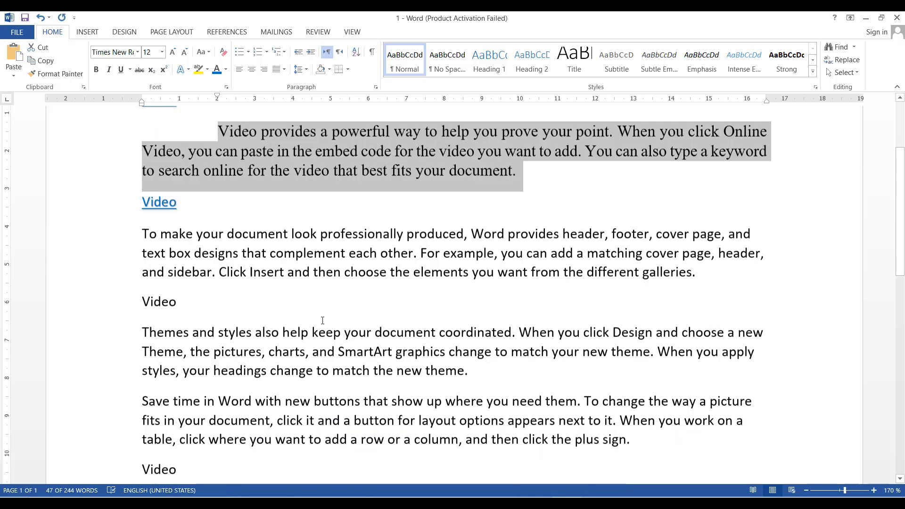
pyautogui.scroll(2, 322, 320)
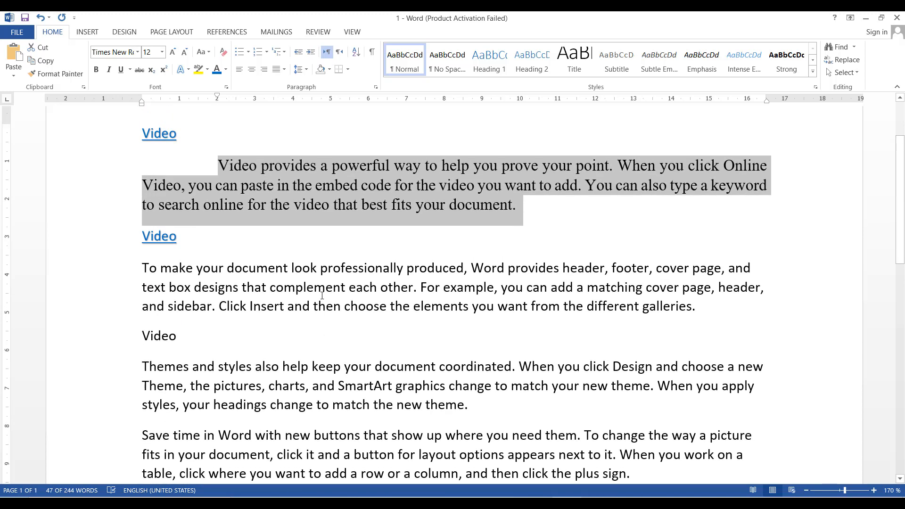
pyautogui.click(318, 272)
pyautogui.moveTo(144, 268); pyautogui.dragTo(699, 304)
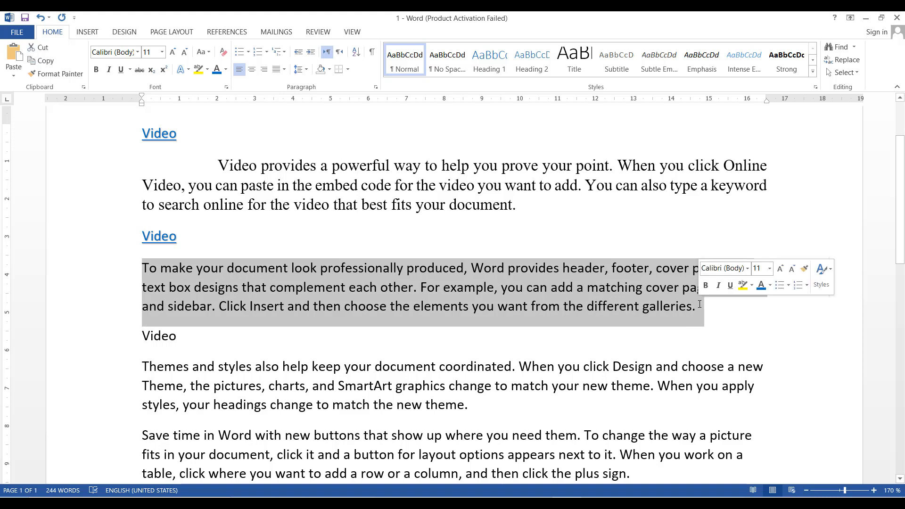
pyautogui.click(174, 52)
pyautogui.click(137, 52)
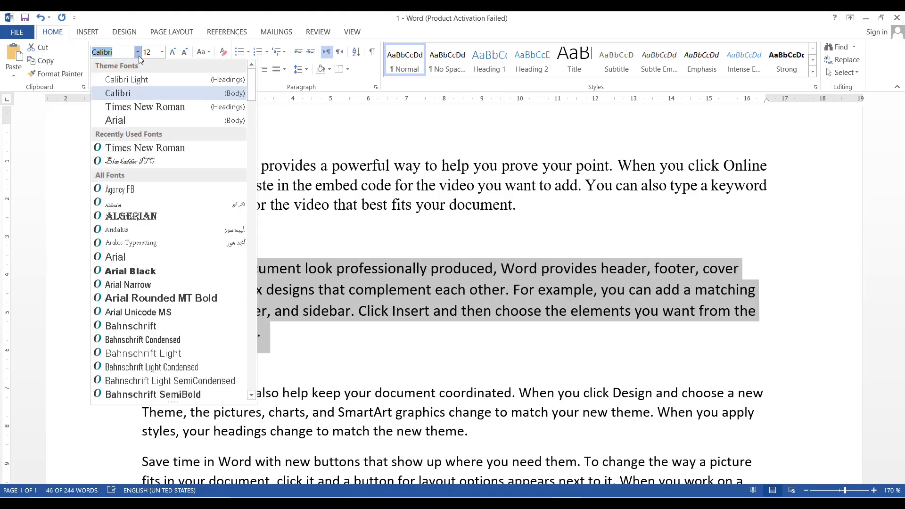
pyautogui.click(151, 108)
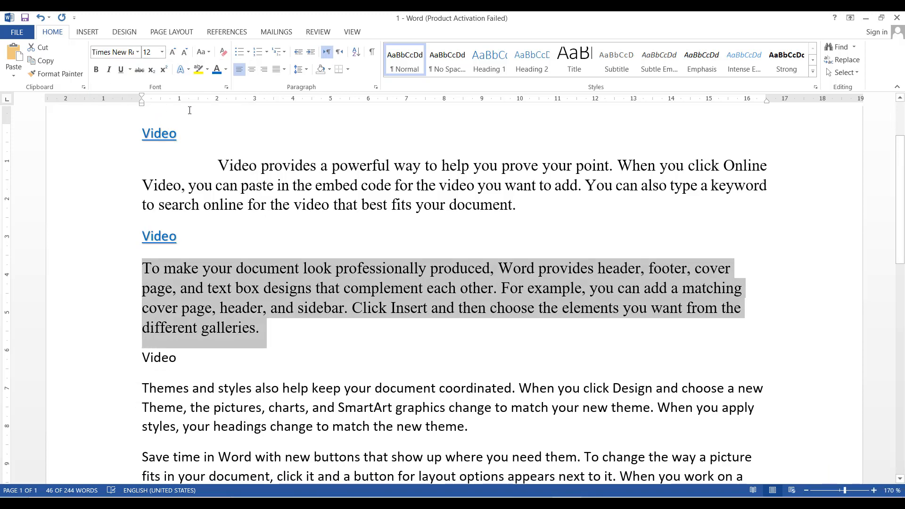
# Justify the "To make your document" paragraph and set its first-line indent to 2 cm.
pyautogui.click(284, 70)
pyautogui.click(291, 108)
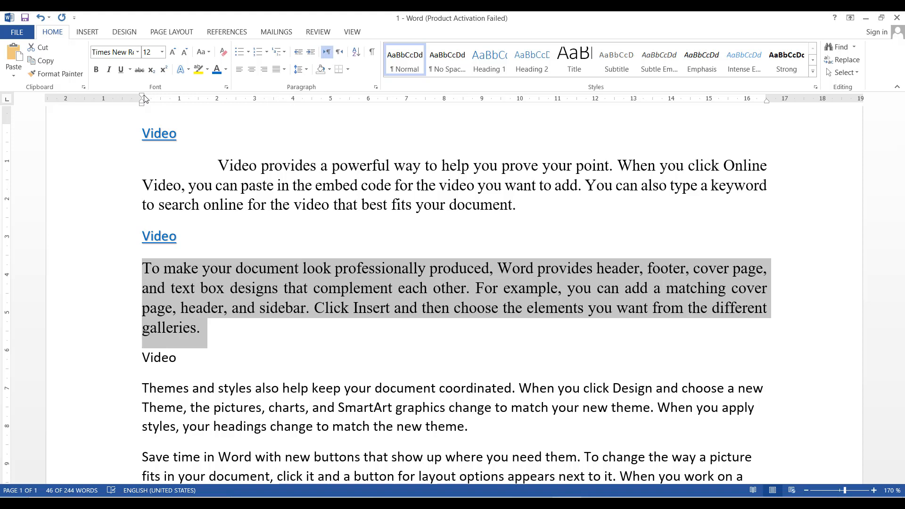
pyautogui.moveTo(144, 99); pyautogui.dragTo(220, 101)
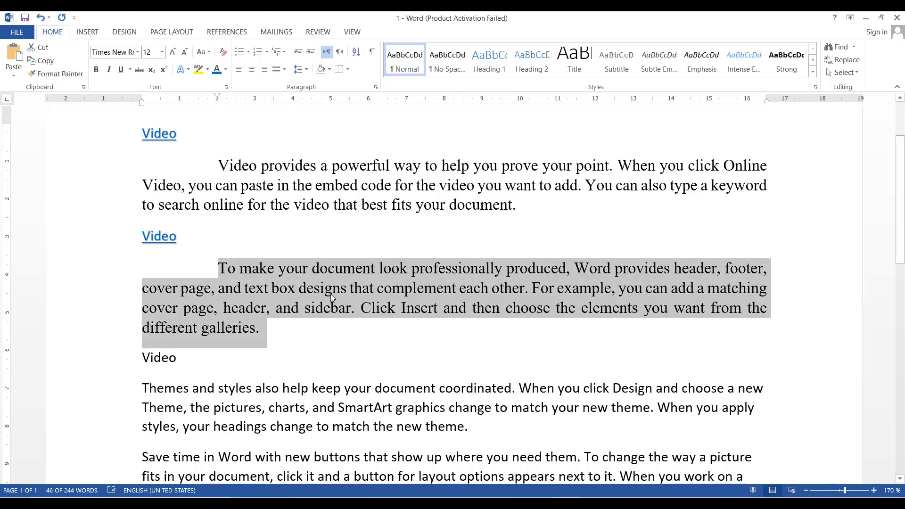
# Copy the first paragraph's formatting to the "Themes and styles" paragraph with Format Painter.
pyautogui.scroll(-1, 330, 293)
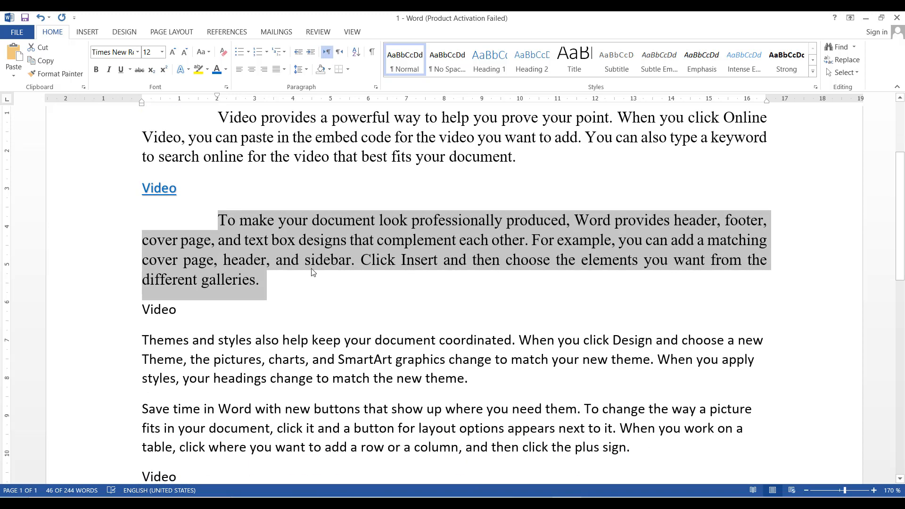
pyautogui.scroll(-2, 313, 272)
pyautogui.scroll(4, 320, 254)
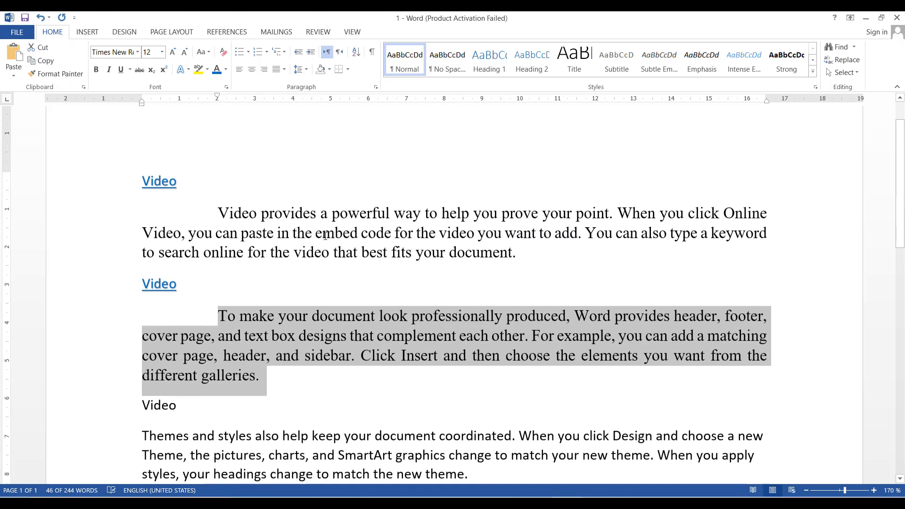
pyautogui.click(318, 213)
pyautogui.moveTo(218, 213); pyautogui.dragTo(523, 254)
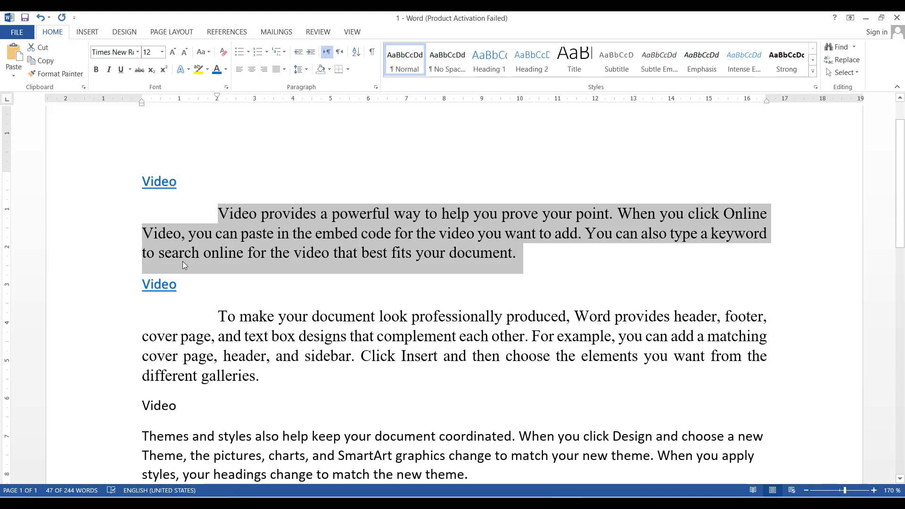
pyautogui.scroll(-1, 183, 265)
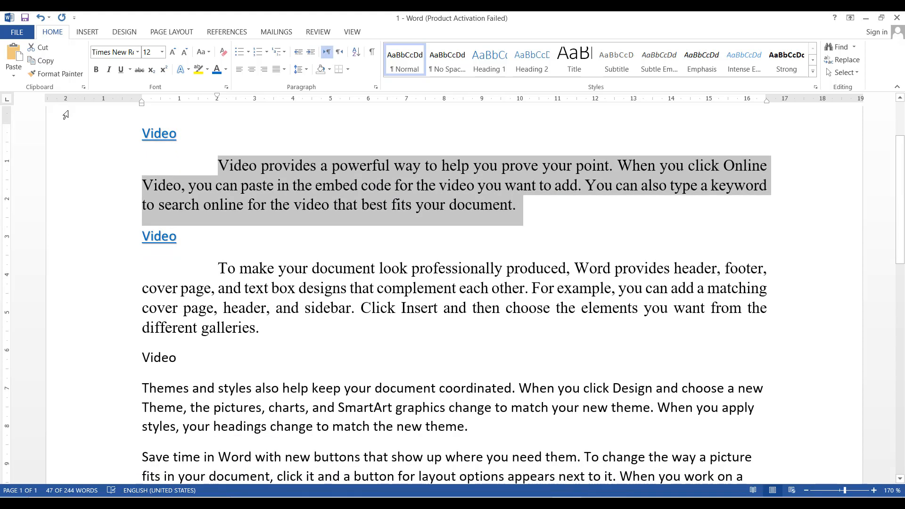
pyautogui.click(73, 75)
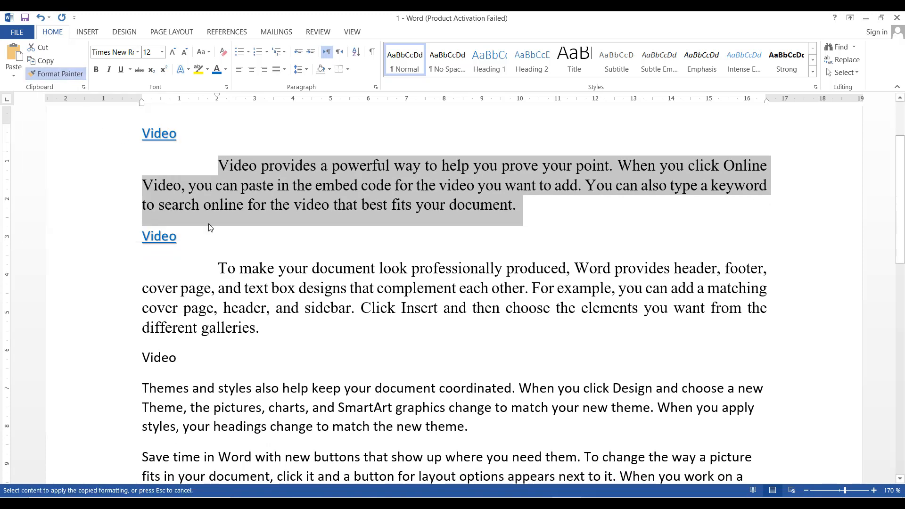
pyautogui.scroll(-2, 218, 244)
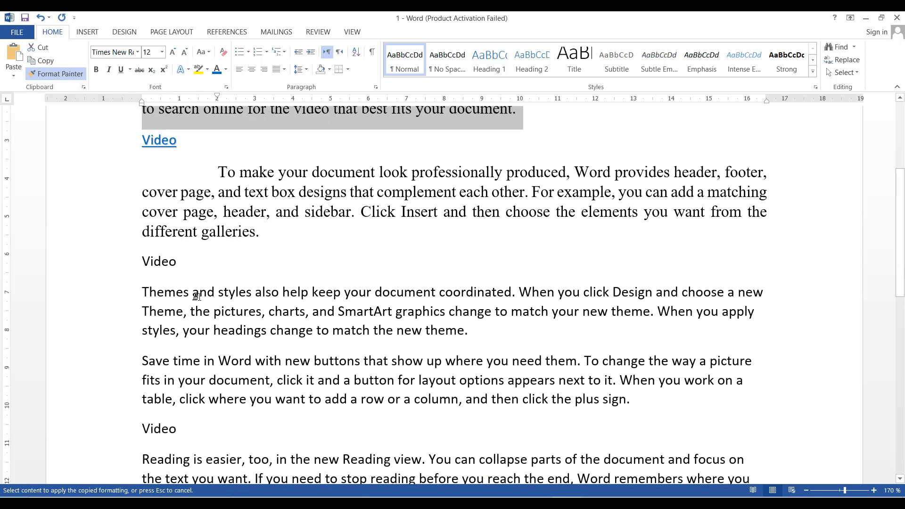
pyautogui.scroll(2, 232, 205)
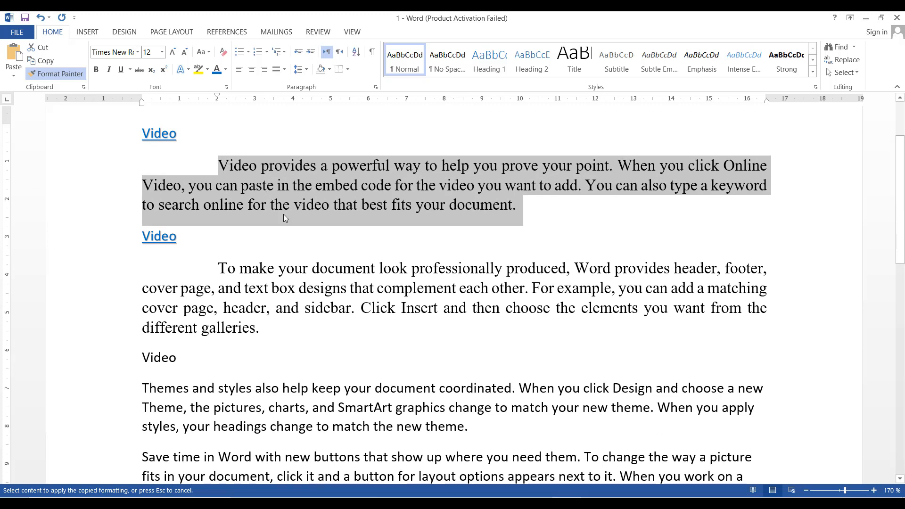
pyautogui.scroll(-2, 283, 214)
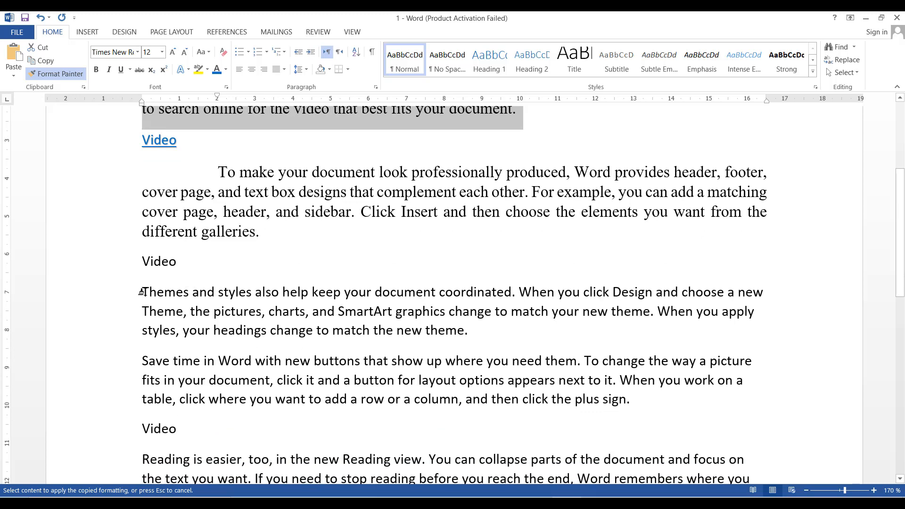
pyautogui.moveTo(142, 293); pyautogui.dragTo(464, 331)
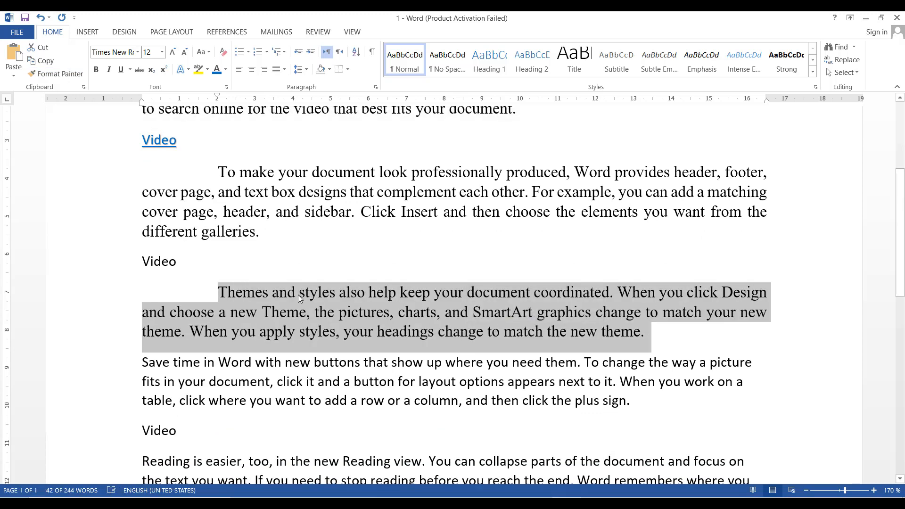
# Copy the "Themes and styles" paragraph's formatting to the "Save time in Word" paragraph with Format Painter.
pyautogui.scroll(2, 298, 295)
pyautogui.scroll(-3, 295, 264)
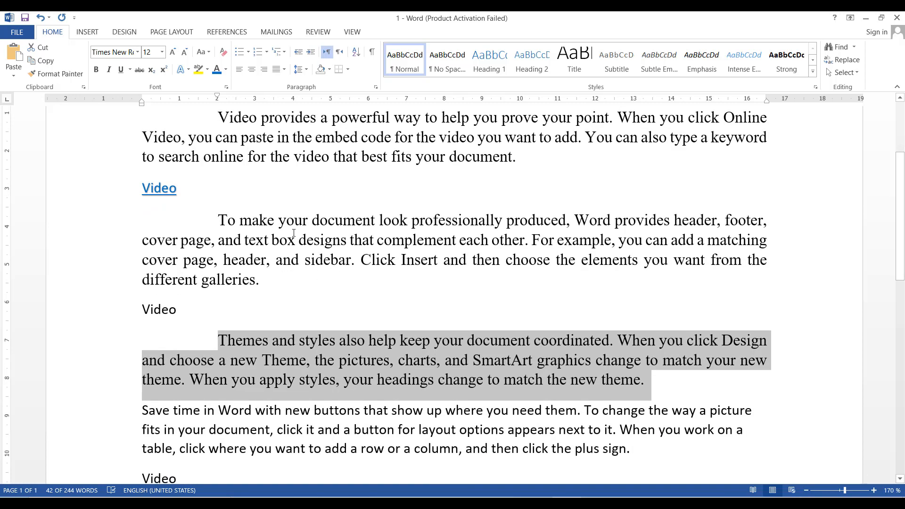
pyautogui.scroll(-1, 292, 229)
pyautogui.click(61, 74)
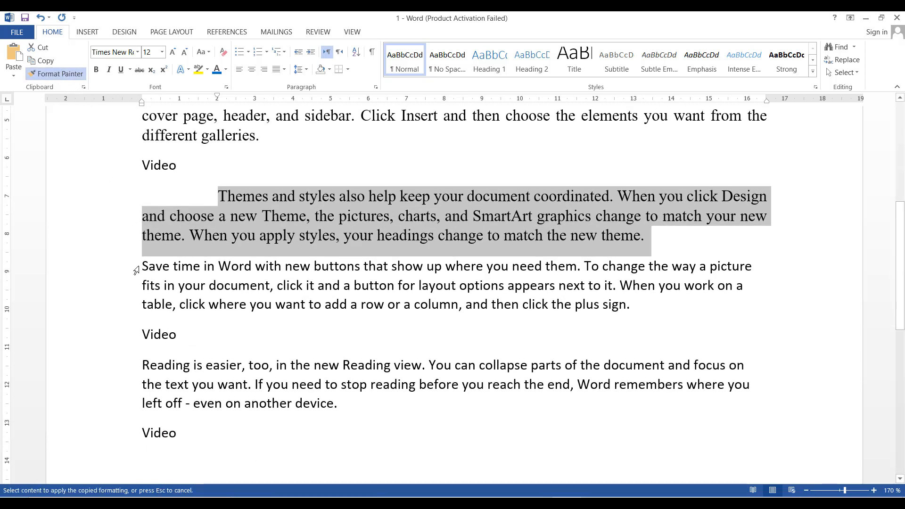
pyautogui.moveTo(143, 268)
pyautogui.mouseDown()
pyautogui.moveTo(487, 313)
pyautogui.moveTo(636, 309)
pyautogui.moveTo(629, 298)
pyautogui.mouseUp()
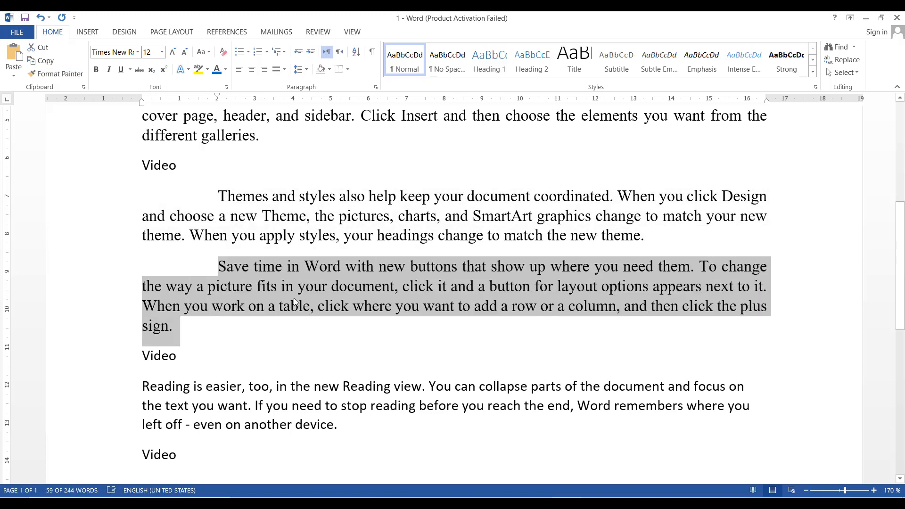
# Copy the "Save time in Word" paragraph's formatting to the "Reading is easier" paragraph with Format Painter.
pyautogui.scroll(-3, 293, 301)
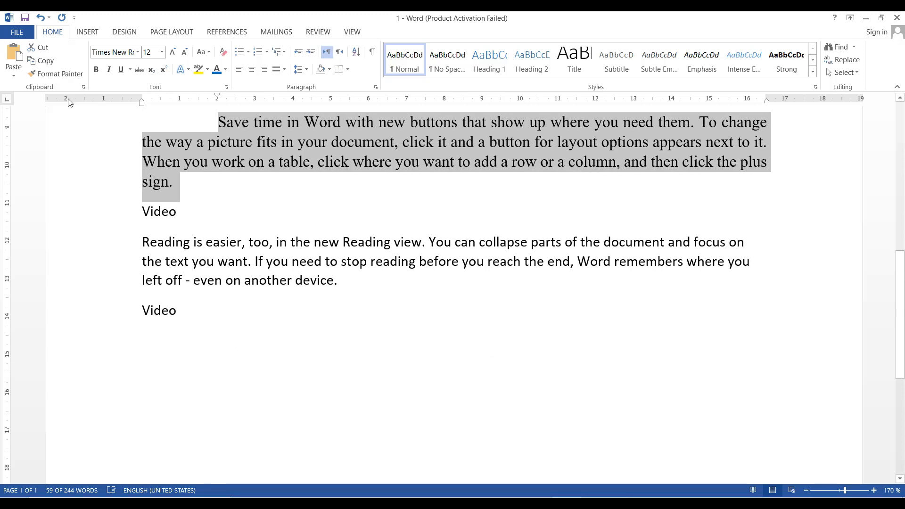
pyautogui.click(51, 75)
pyautogui.moveTo(137, 238)
pyautogui.mouseDown()
pyautogui.moveTo(319, 260)
pyautogui.moveTo(343, 281)
pyautogui.mouseUp()
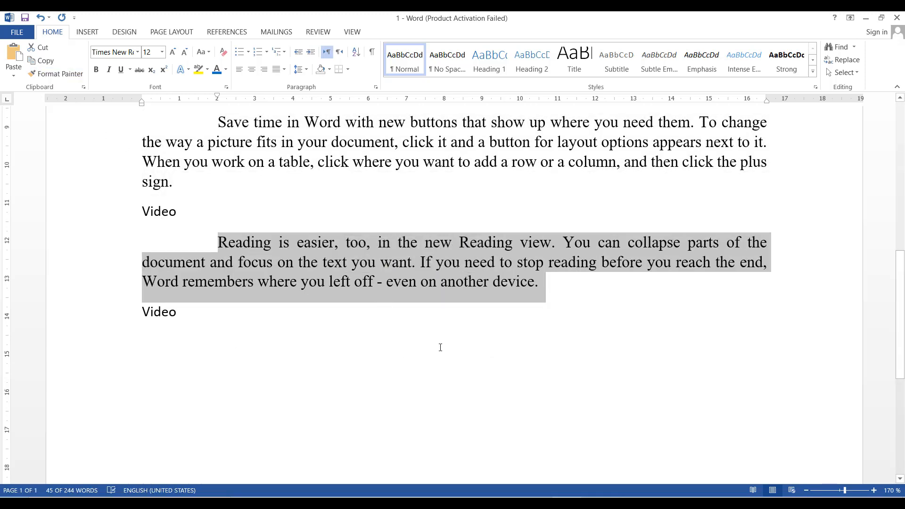
# Change the font of the first "Video" heading to Algerian.
pyautogui.scroll(1, 439, 348)
pyautogui.scroll(9, 440, 351)
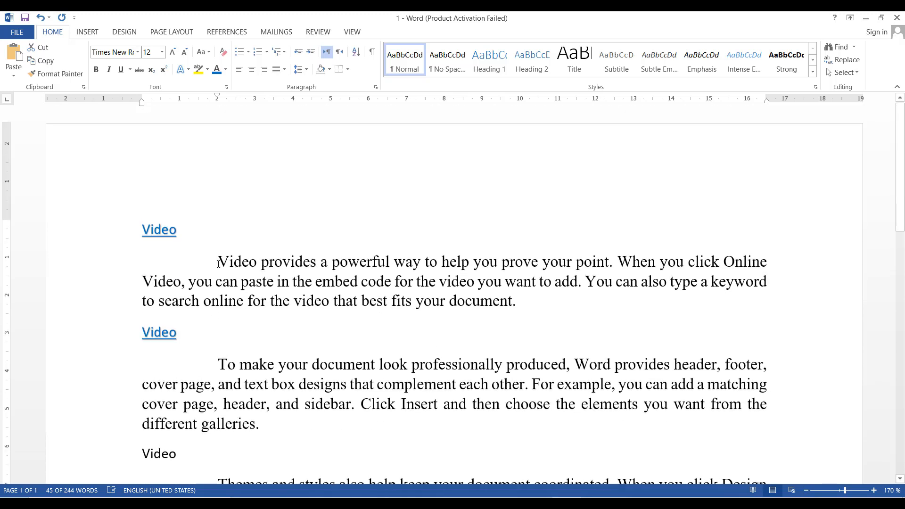
pyautogui.click(153, 232)
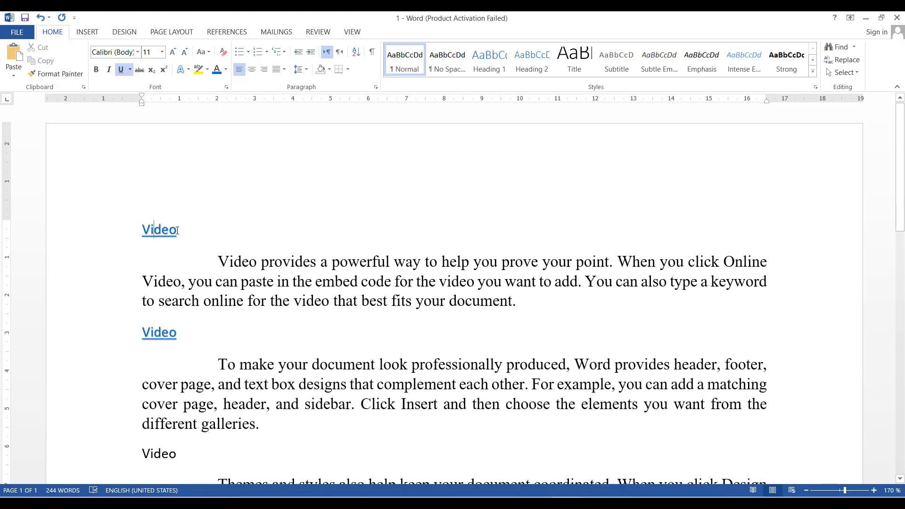
pyautogui.moveTo(177, 231); pyautogui.dragTo(142, 231)
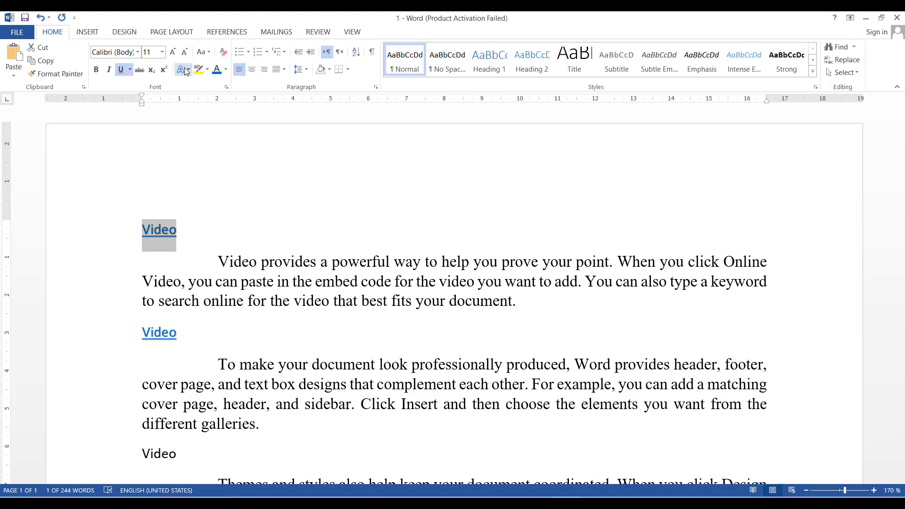
pyautogui.click(137, 51)
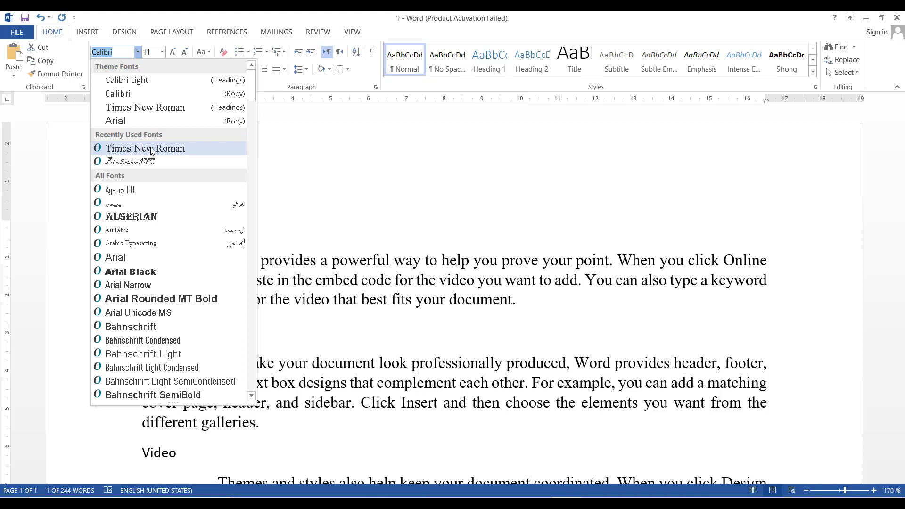
pyautogui.click(157, 214)
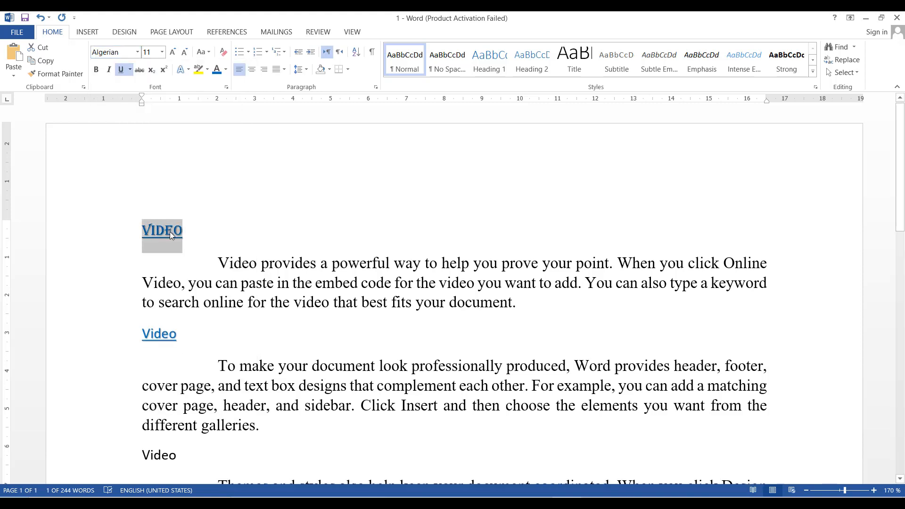
# Set the first "Video" heading to font size 14 and colour it standard red.
pyautogui.click(172, 51)
pyautogui.click(161, 52)
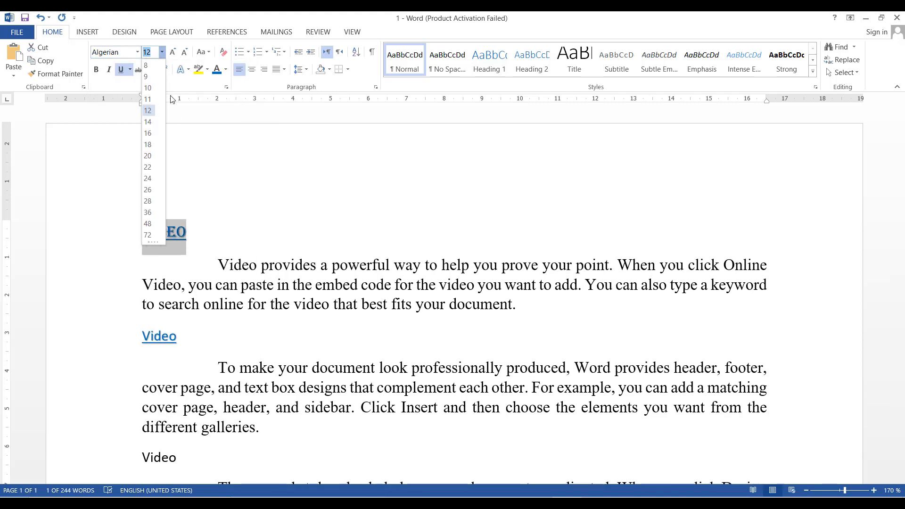
pyautogui.click(150, 121)
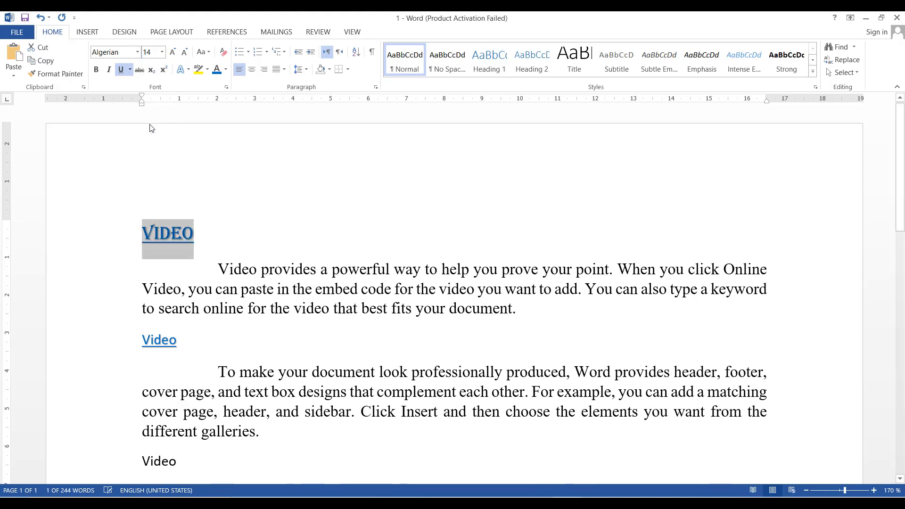
pyautogui.click(226, 70)
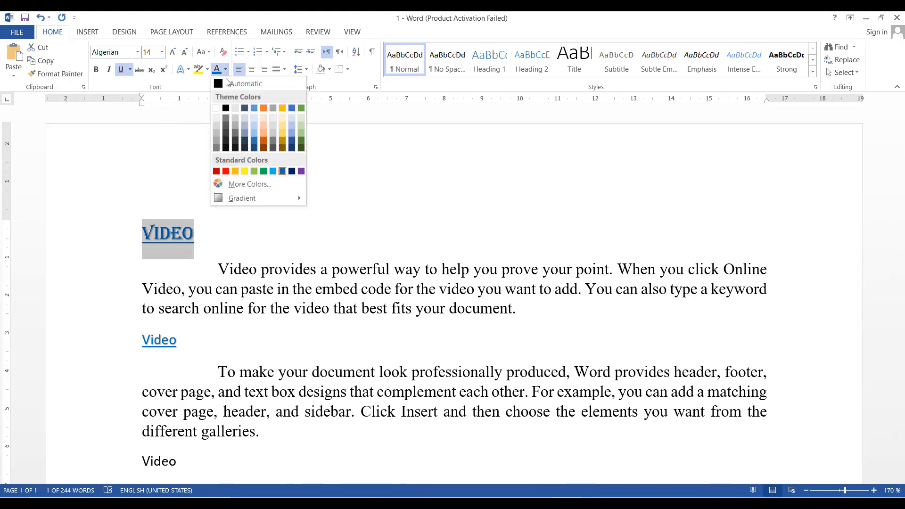
pyautogui.click(226, 171)
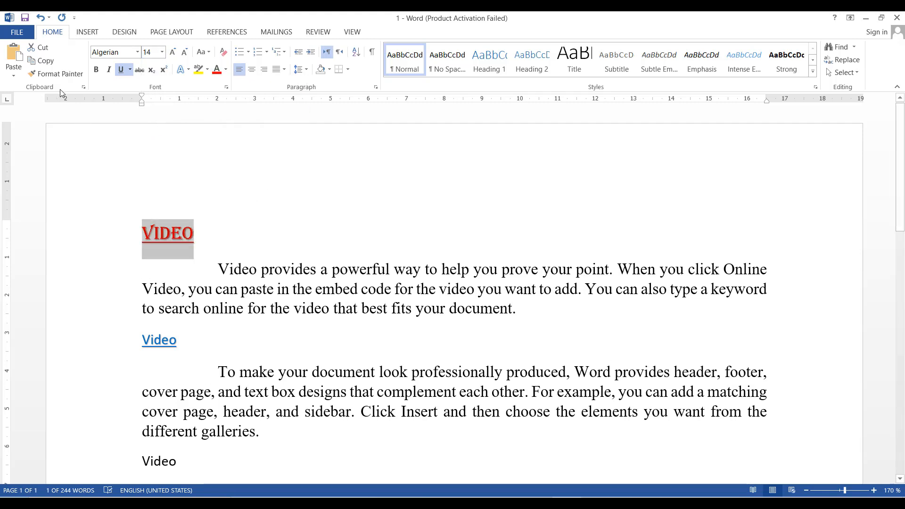
# Copy the first "Video" heading's formatting to the "Video" heading above the "Reading is easier" paragraph with Format Painter.
pyautogui.click(56, 73)
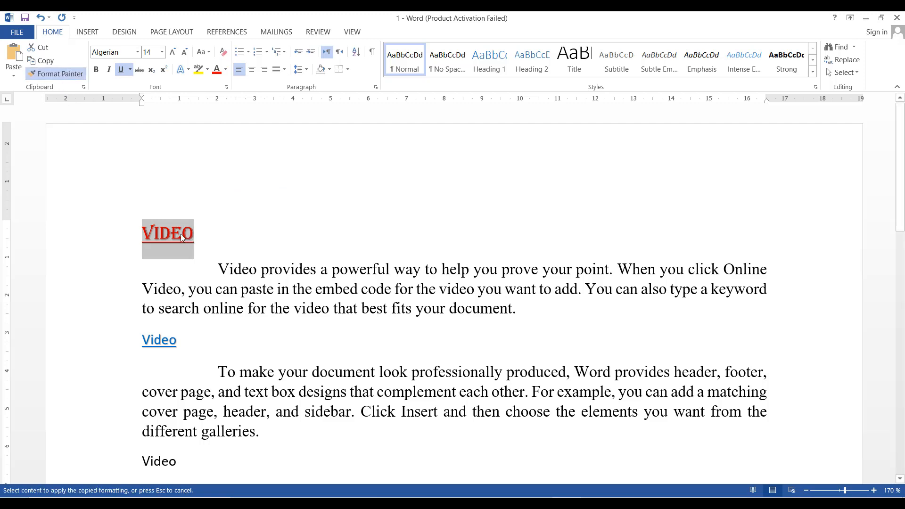
pyautogui.scroll(-6, 170, 332)
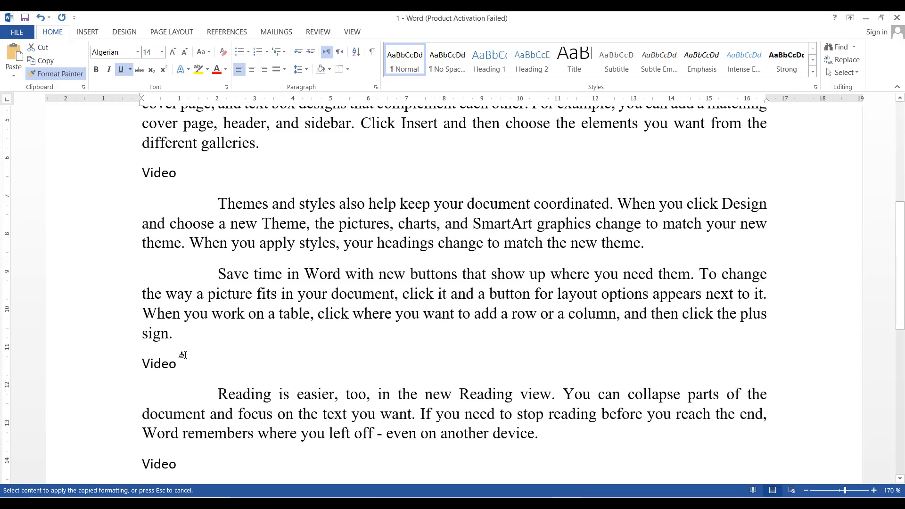
pyautogui.click(139, 366)
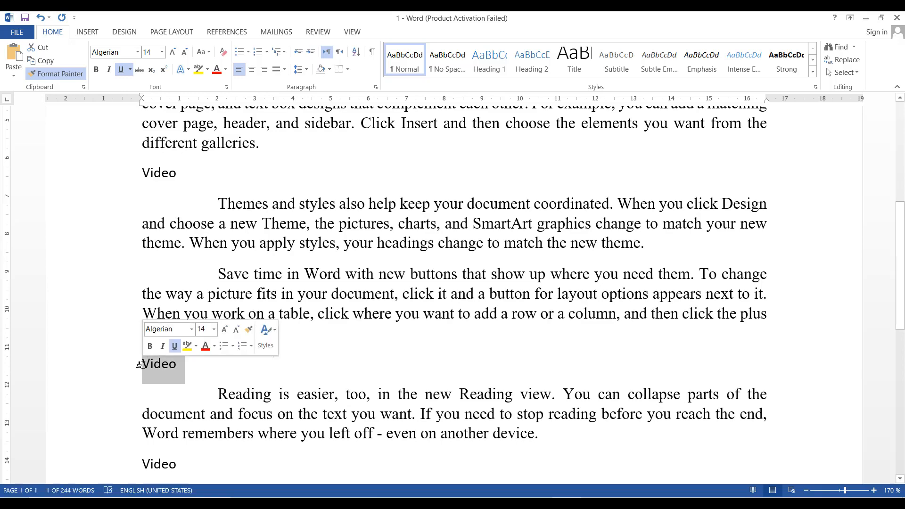
pyautogui.scroll(2, 185, 385)
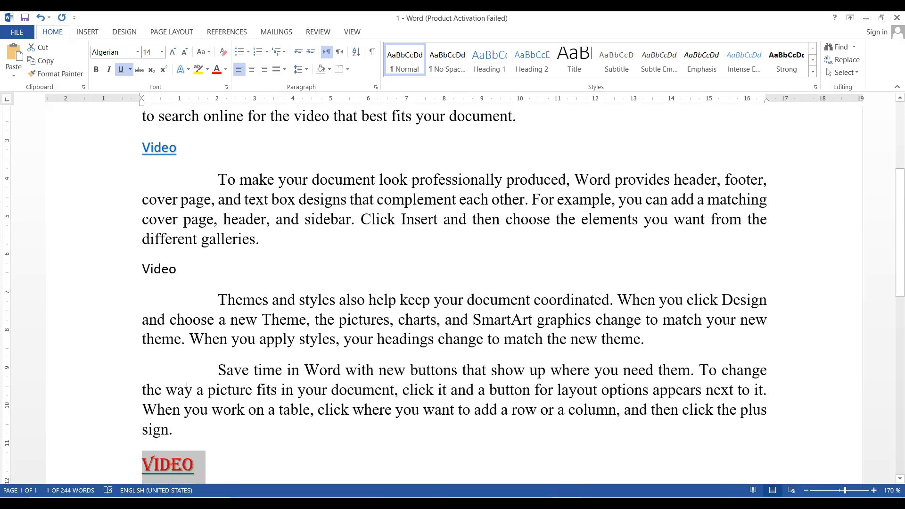
pyautogui.scroll(4, 186, 385)
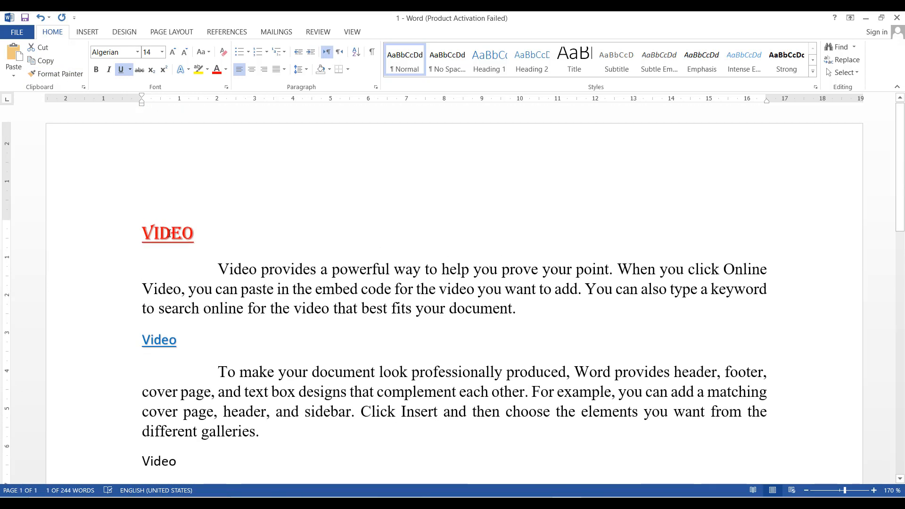
pyautogui.scroll(-8, 170, 233)
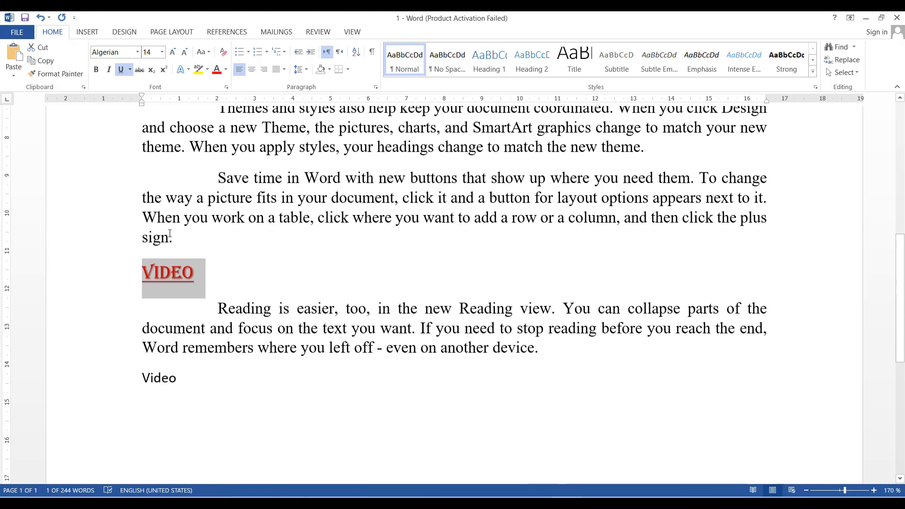
pyautogui.click(176, 276)
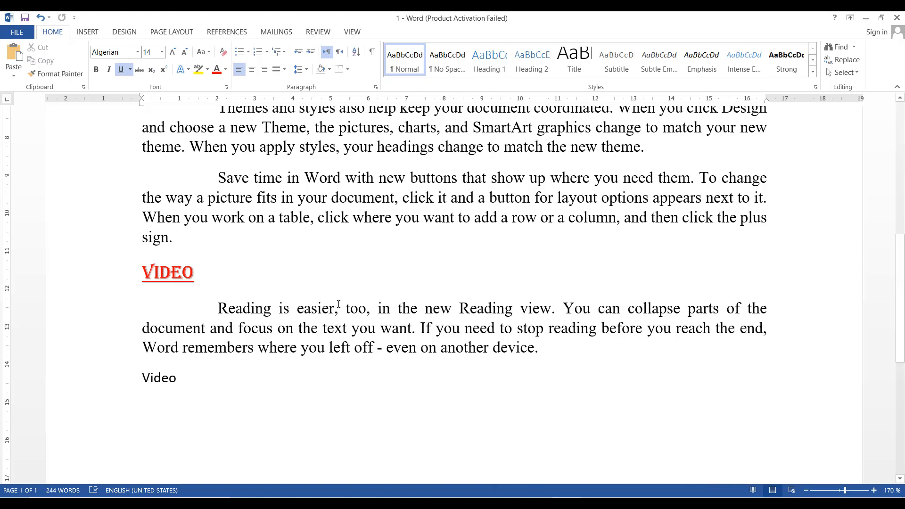
# Copy the first "Video" heading at the start of the document to the clipboard.
pyautogui.scroll(7, 263, 285)
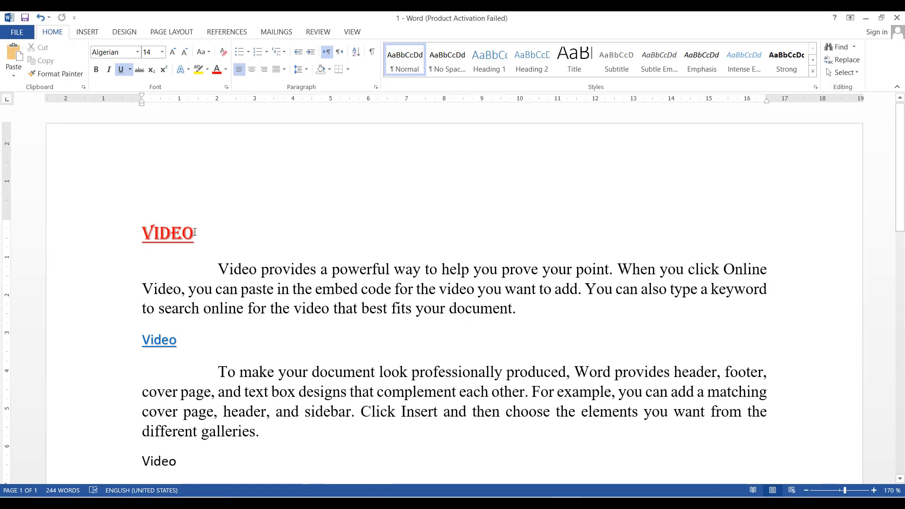
pyautogui.moveTo(194, 231); pyautogui.dragTo(144, 232)
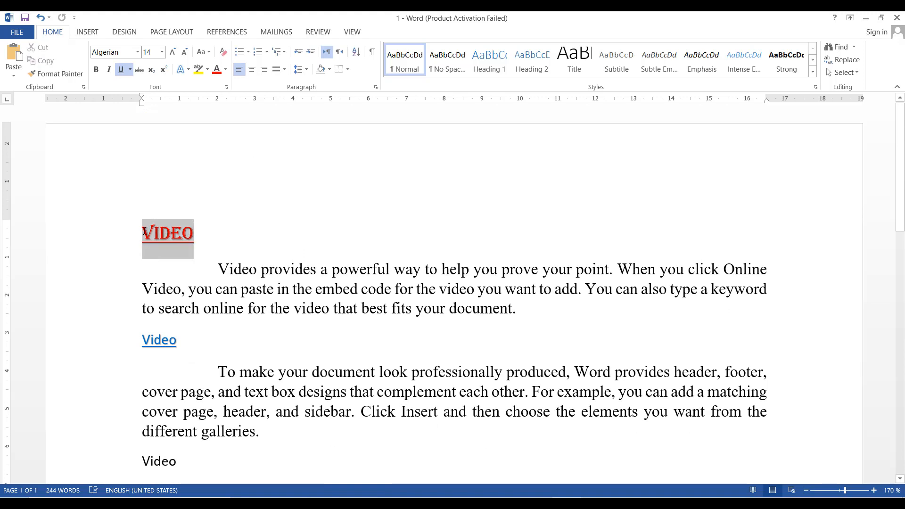
pyautogui.click(40, 61)
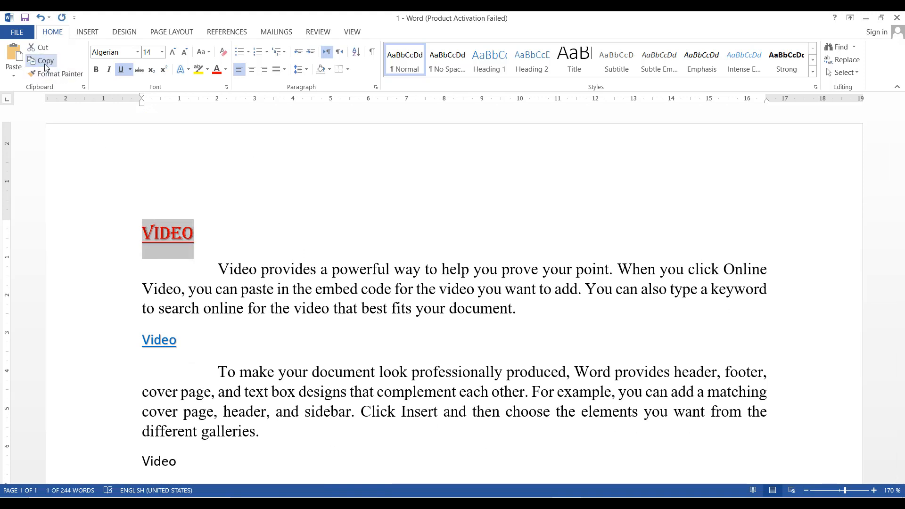
# Switch to the Book1 workbook in Excel and paste the copied heading into cell A1.
pyautogui.click(850, 18)
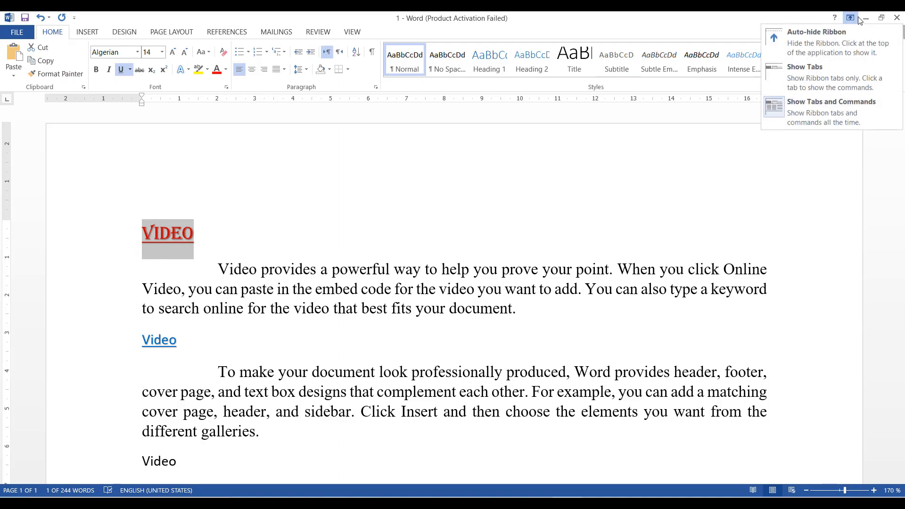
pyautogui.click(868, 20)
pyautogui.click(868, 19)
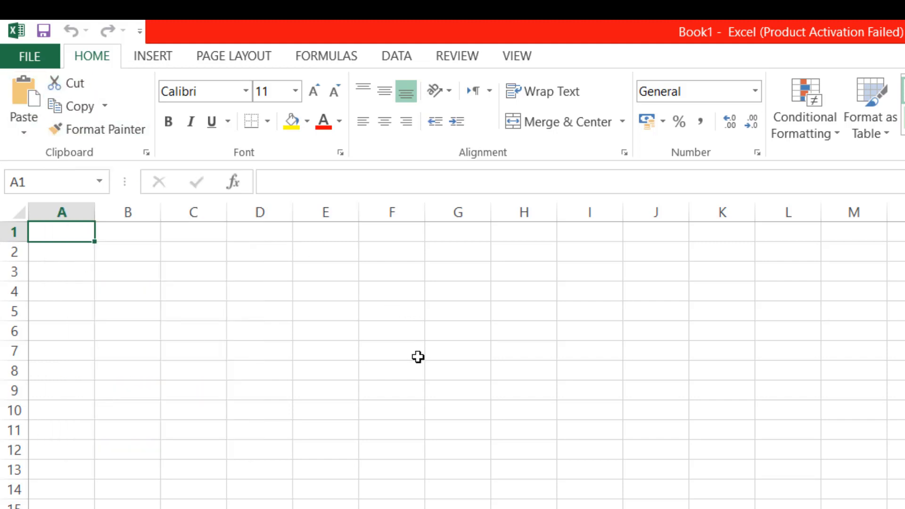
pyautogui.click(23, 86)
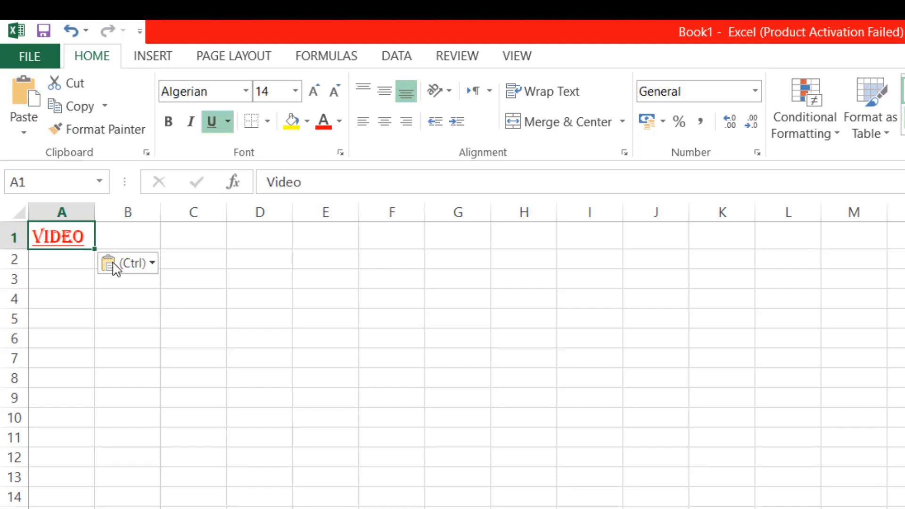
pyautogui.click(181, 347)
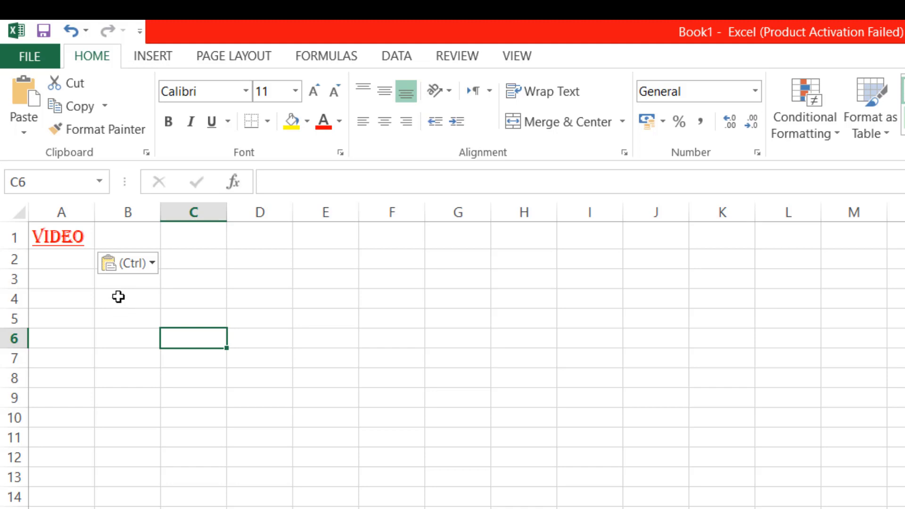
# Paste the copied heading into cell A3 with the destination formatting matched.
pyautogui.click(69, 283)
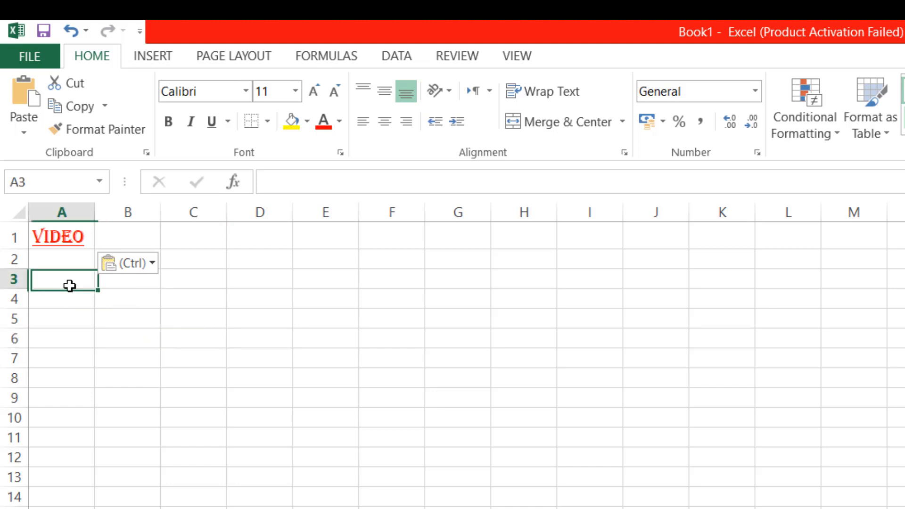
pyautogui.click(14, 131)
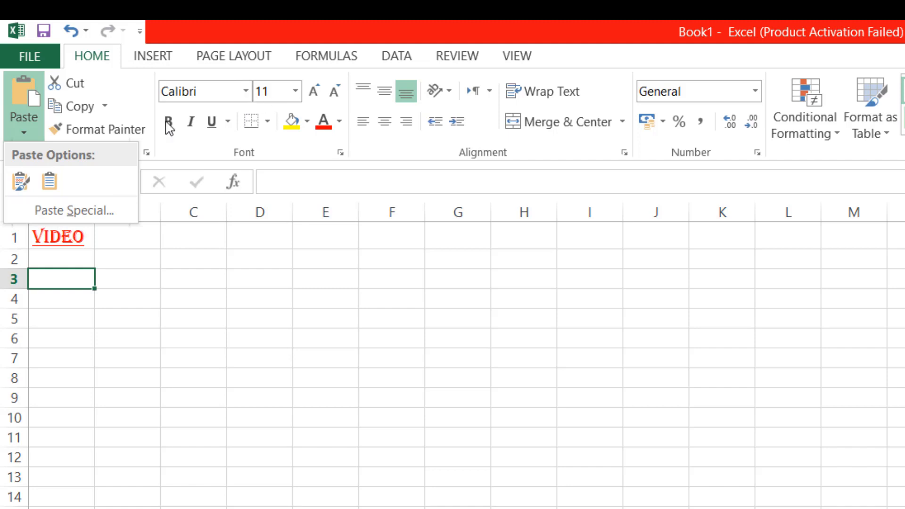
pyautogui.click(59, 190)
# Paste the copied heading into cell A4, keeping its source formatting.
pyautogui.click(64, 303)
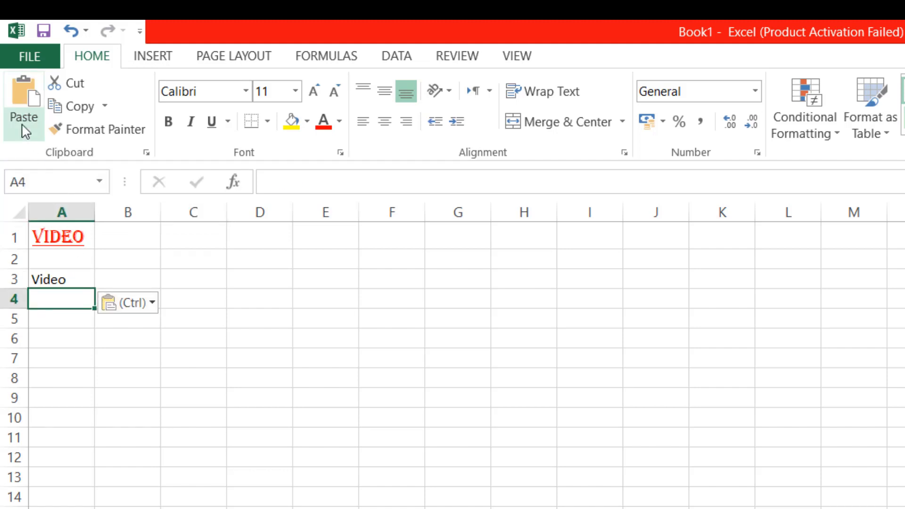
pyautogui.click(21, 122)
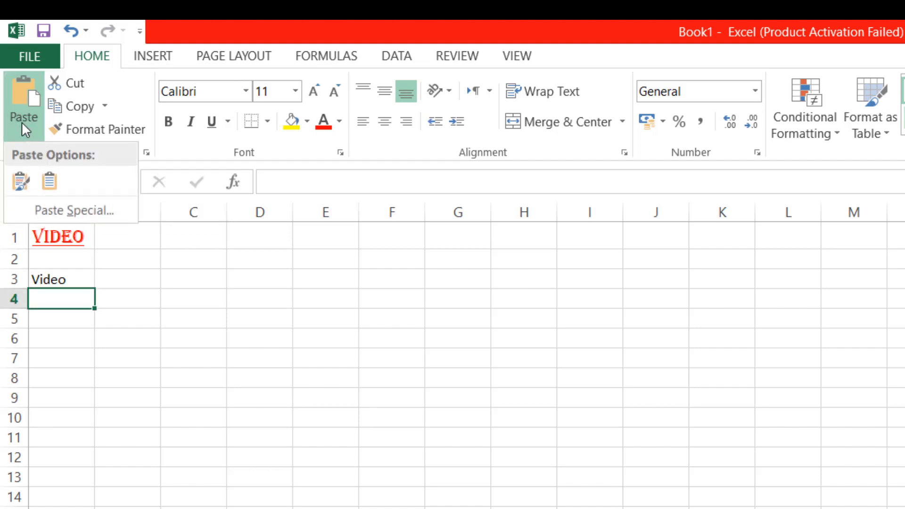
pyautogui.click(21, 181)
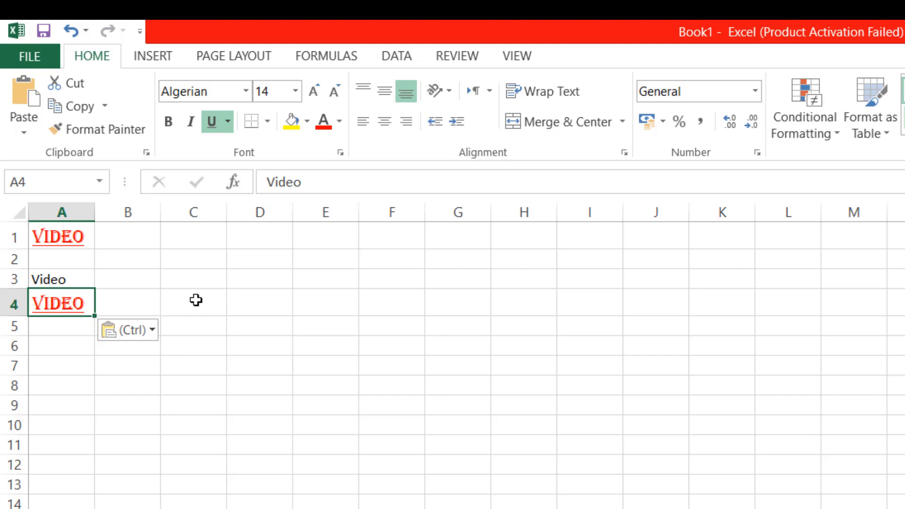
pyautogui.click(213, 303)
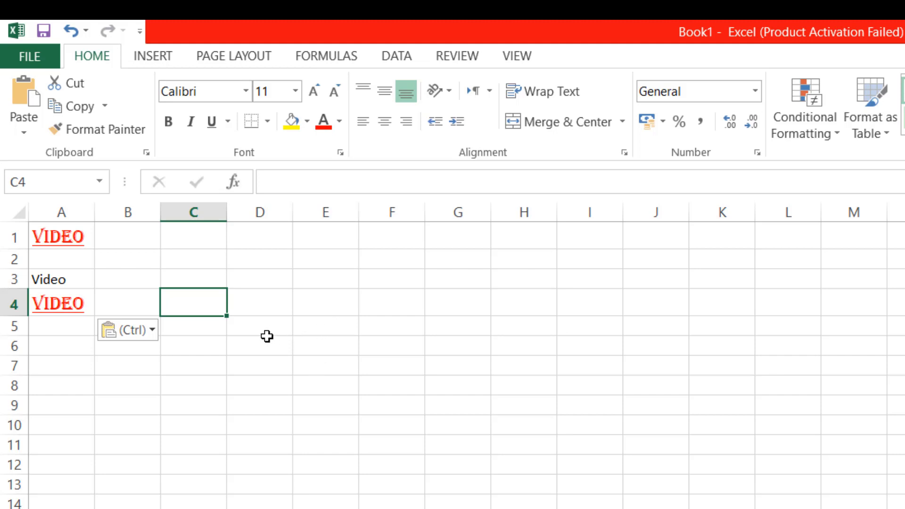
# Enter the numbers 1 and 2 in cells C6 and C7.
pyautogui.click(198, 351)
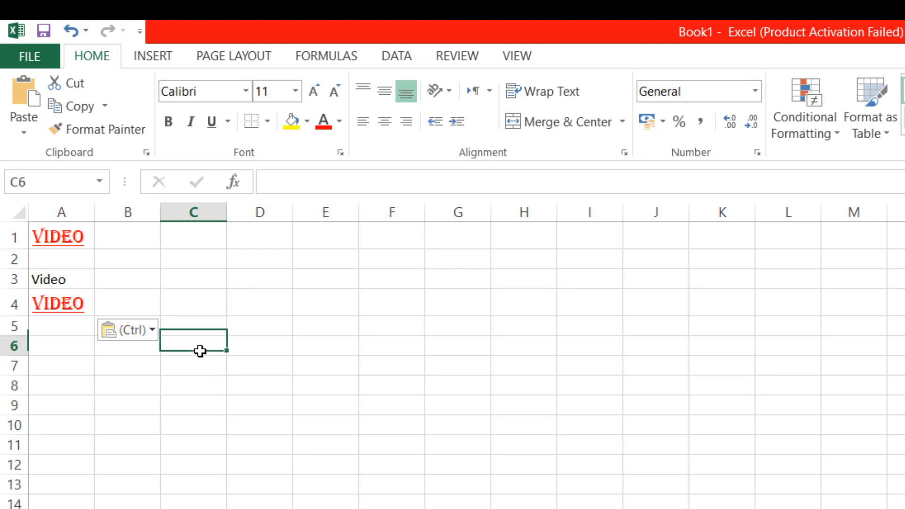
pyautogui.write('1')
pyautogui.press('Return')
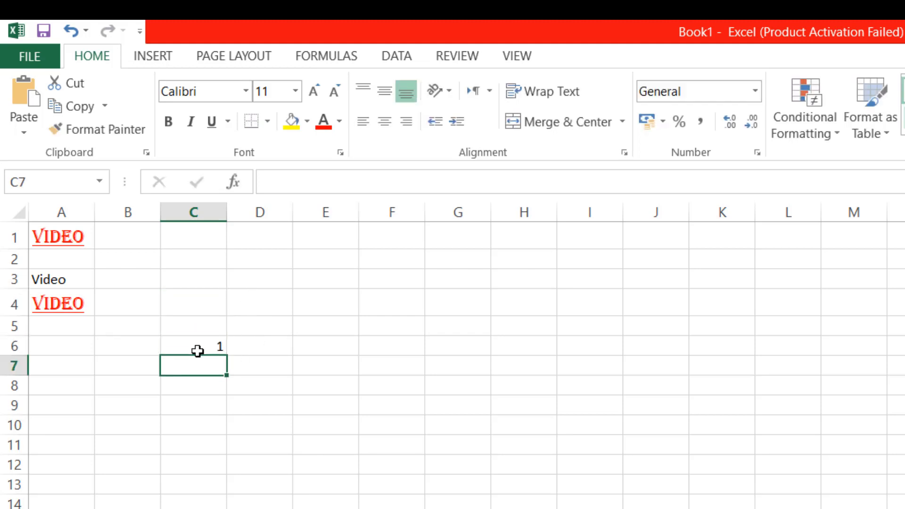
pyautogui.write('2')
pyautogui.press('Return')
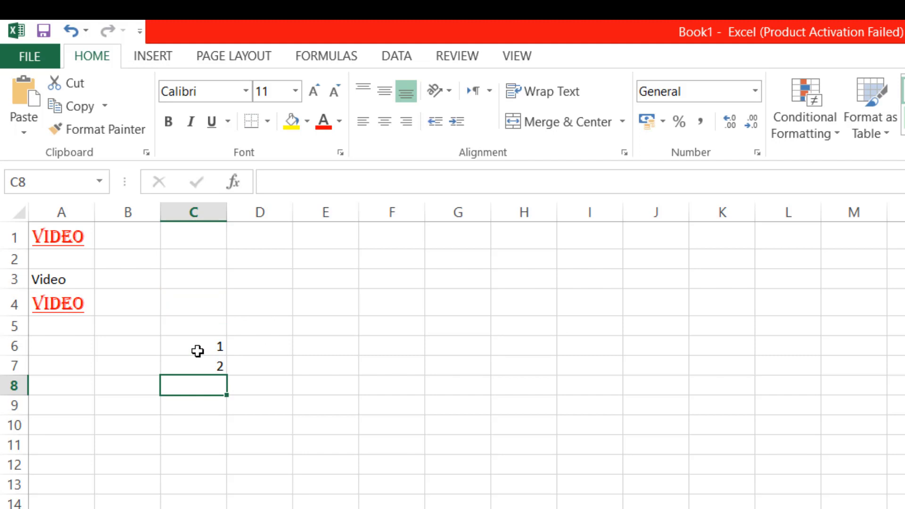
# Copy the numbers in cells C6:C7 and paste them starting at cell F6.
pyautogui.moveTo(197, 351)
pyautogui.mouseDown()
pyautogui.moveTo(196, 359)
pyautogui.moveTo(212, 360)
pyautogui.mouseUp()
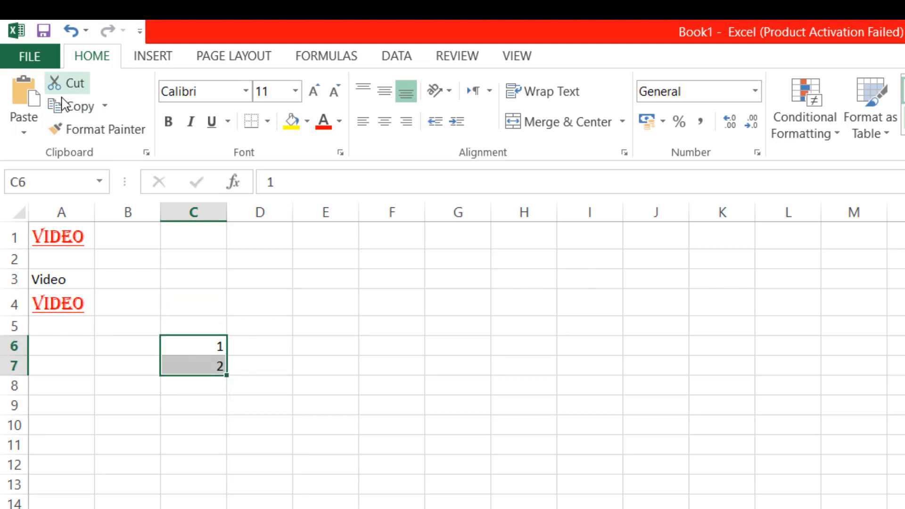
pyautogui.click(61, 106)
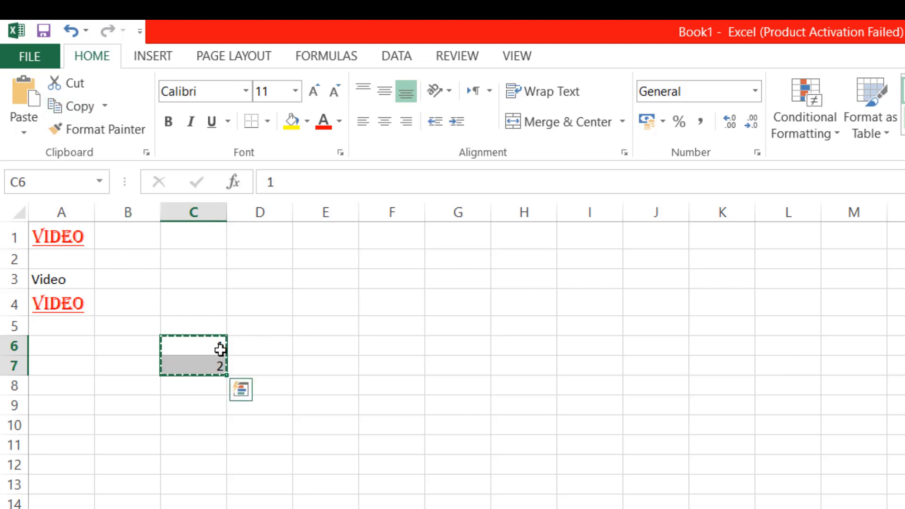
pyautogui.click(380, 346)
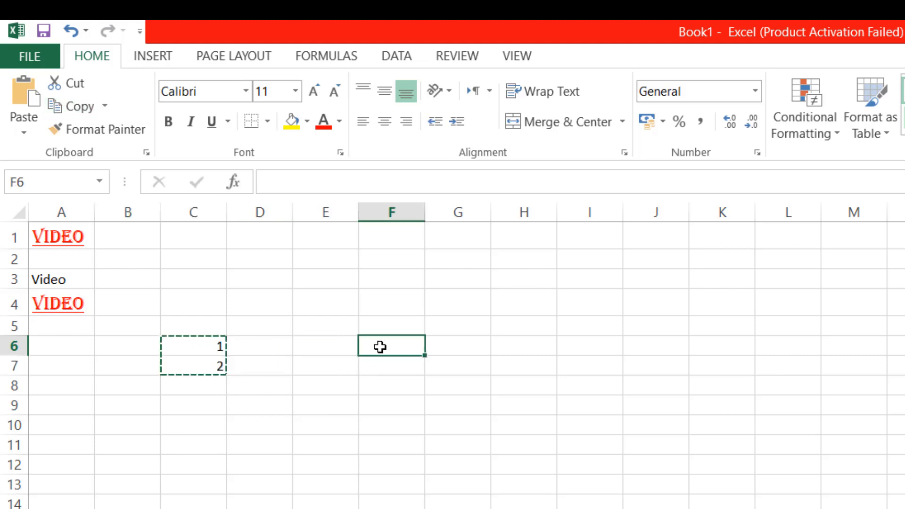
pyautogui.click(16, 81)
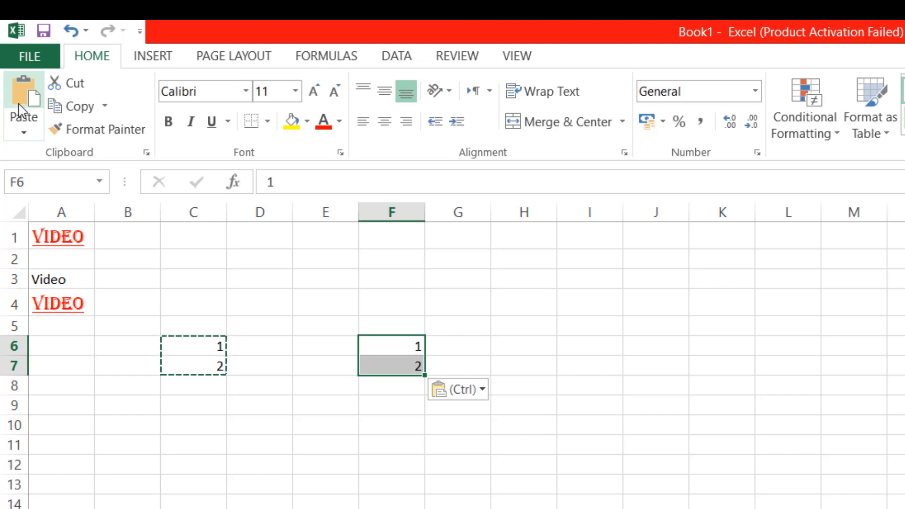
# Copy cell F6 and examine the available paste options without pasting, clearing the copy selection at the end.
pyautogui.click(524, 344)
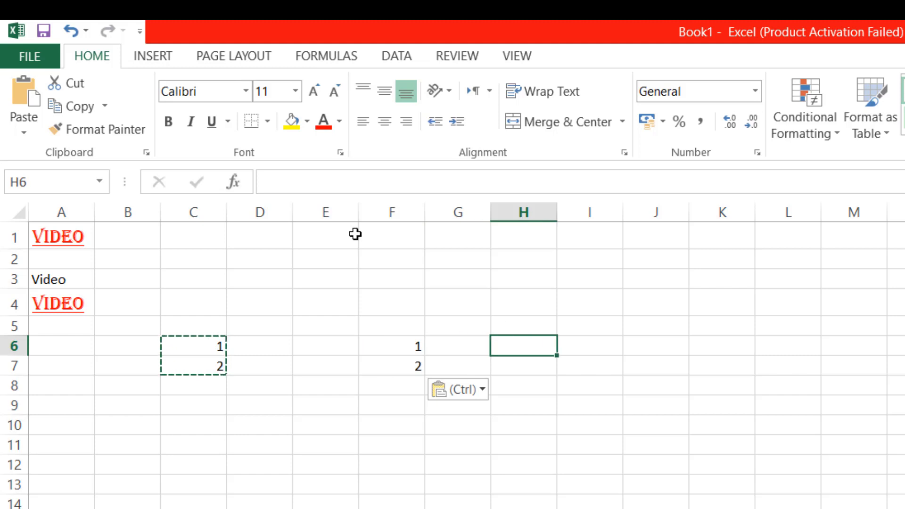
pyautogui.click(391, 345)
pyautogui.click(70, 106)
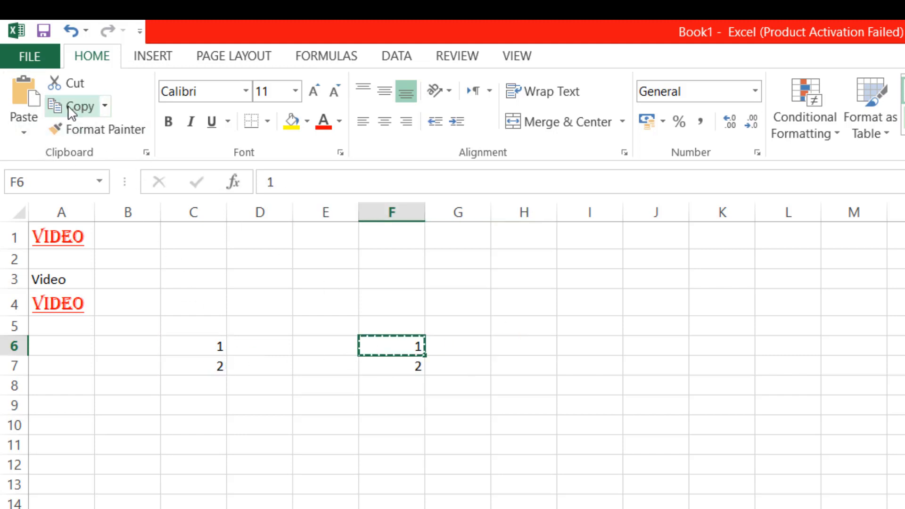
pyautogui.click(25, 132)
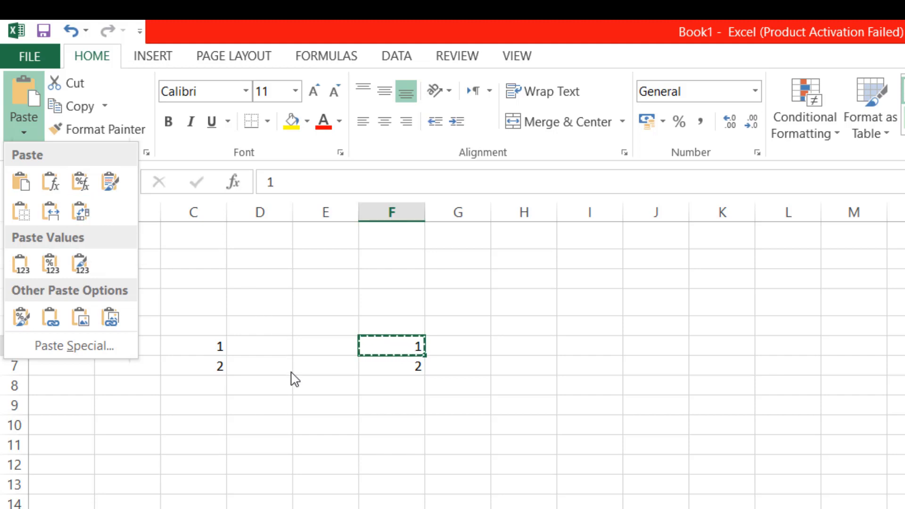
pyautogui.click(288, 459)
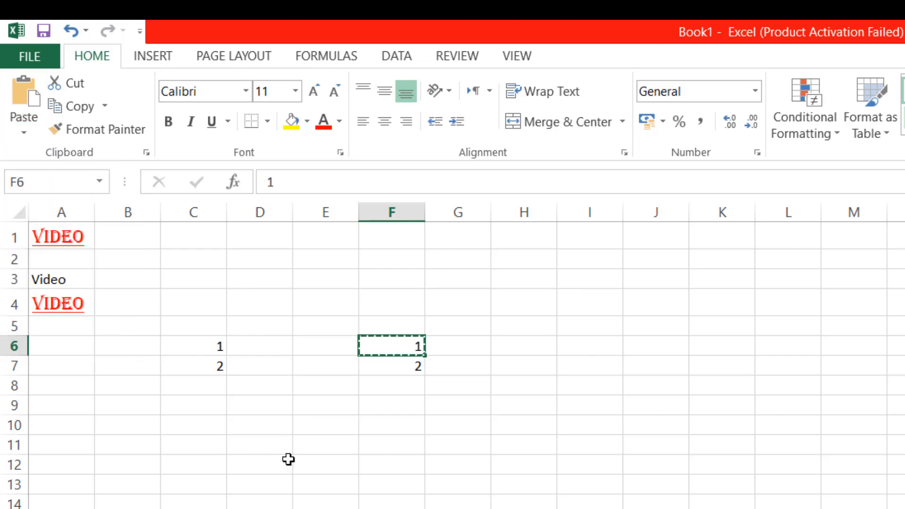
pyautogui.press('Escape')
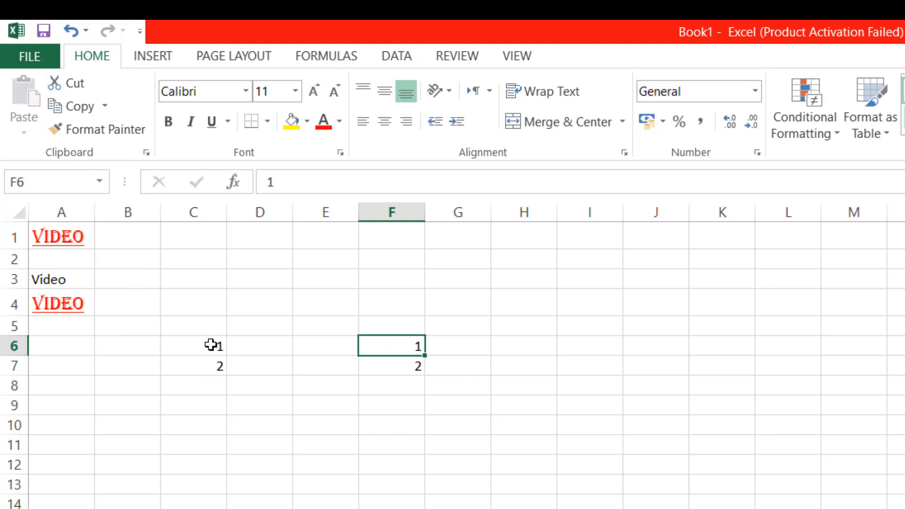
# Apply all borders to cells C6:C7 and center their contents vertically and horizontally.
pyautogui.moveTo(207, 342); pyautogui.dragTo(210, 366)
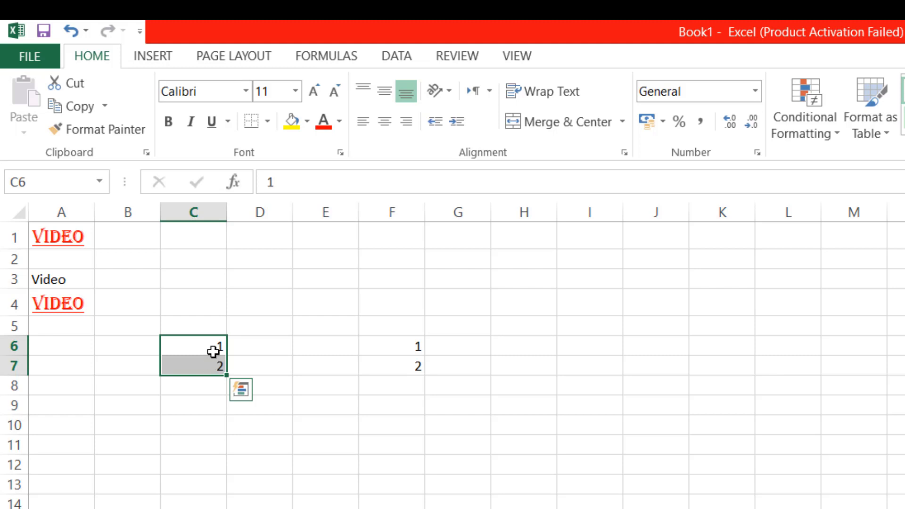
pyautogui.click(265, 125)
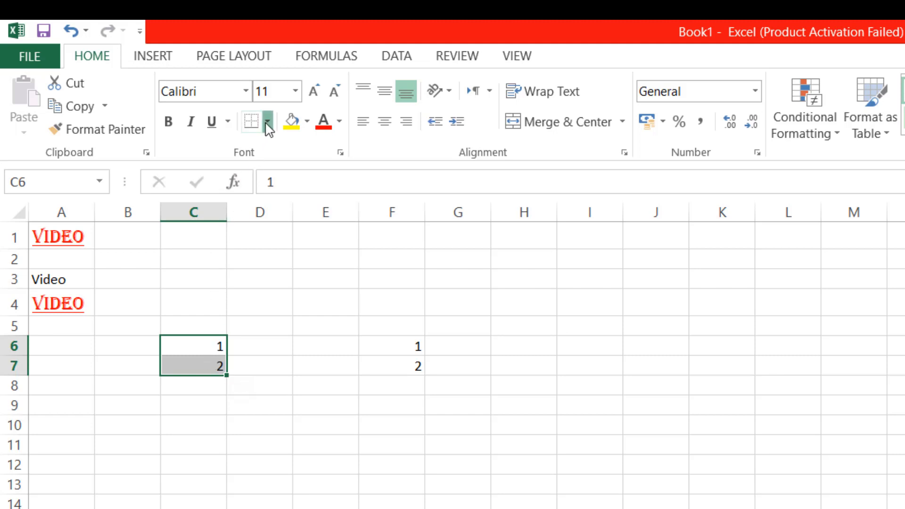
pyautogui.click(289, 298)
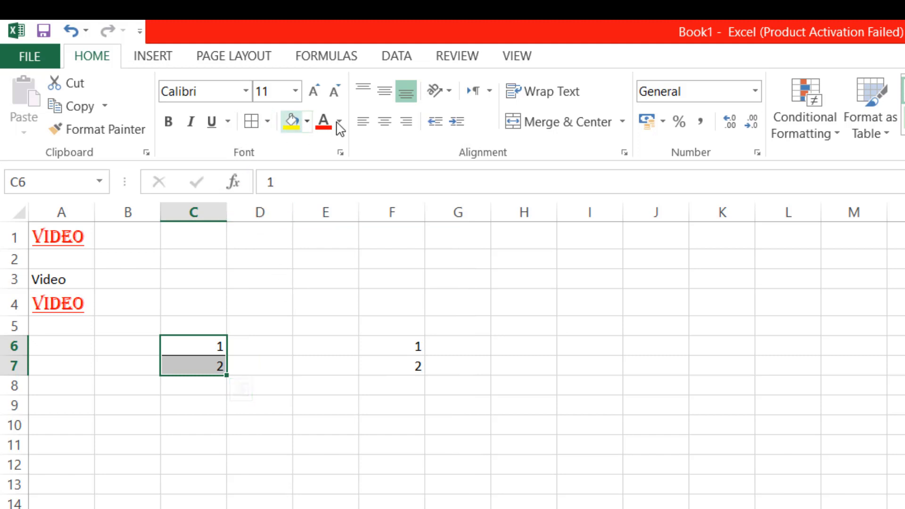
pyautogui.click(385, 94)
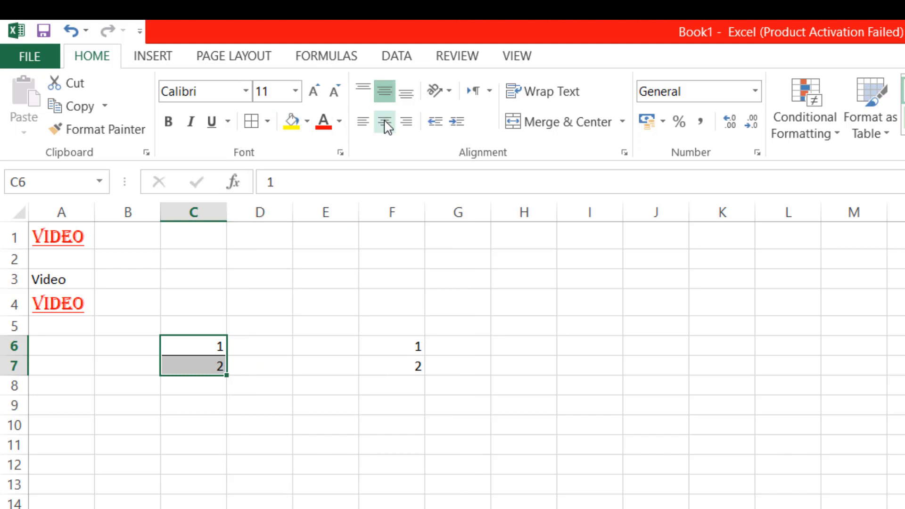
pyautogui.click(385, 133)
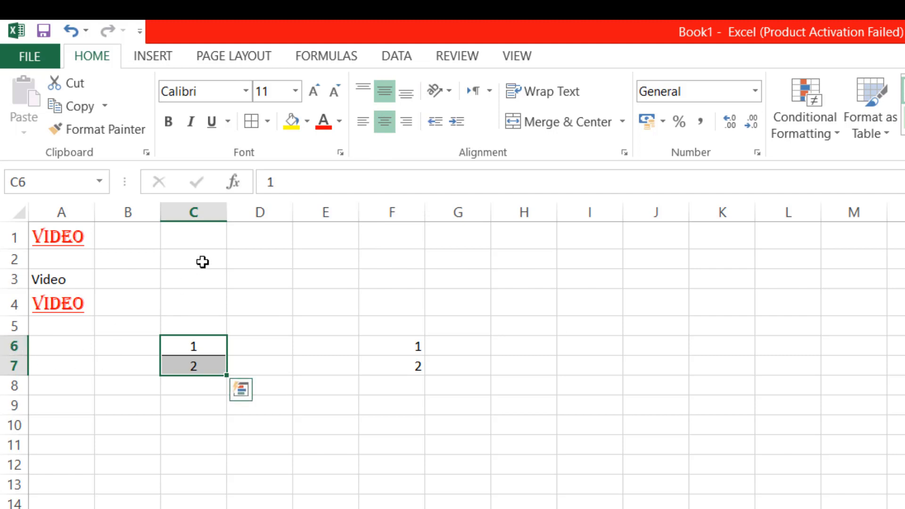
# Format the numbers in cells C6:C7 as bold Times New Roman, size 12, in dark red.
pyautogui.click(245, 90)
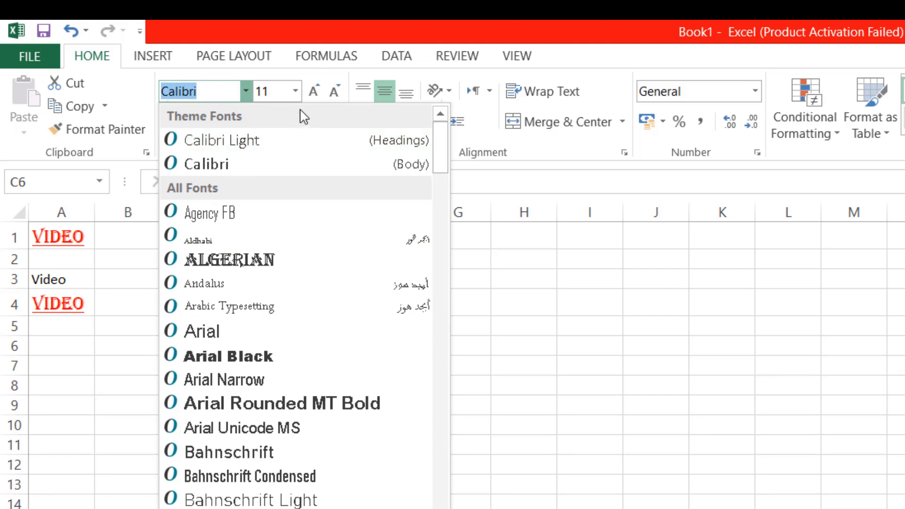
pyautogui.write('Times New Ro')
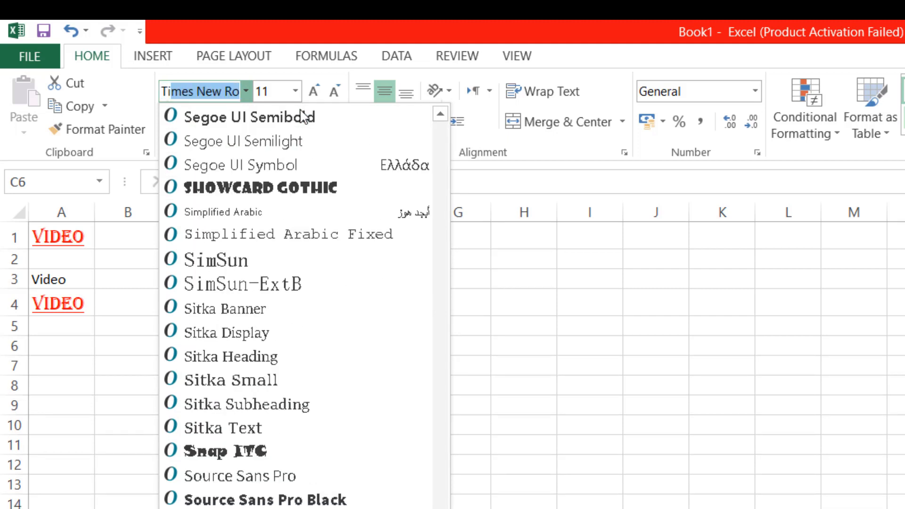
pyautogui.press('Return')
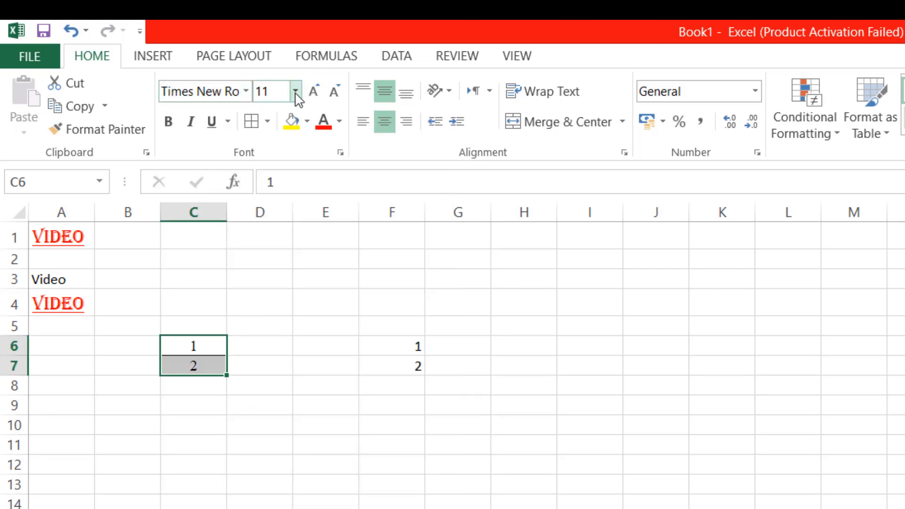
pyautogui.click(296, 93)
pyautogui.click(280, 195)
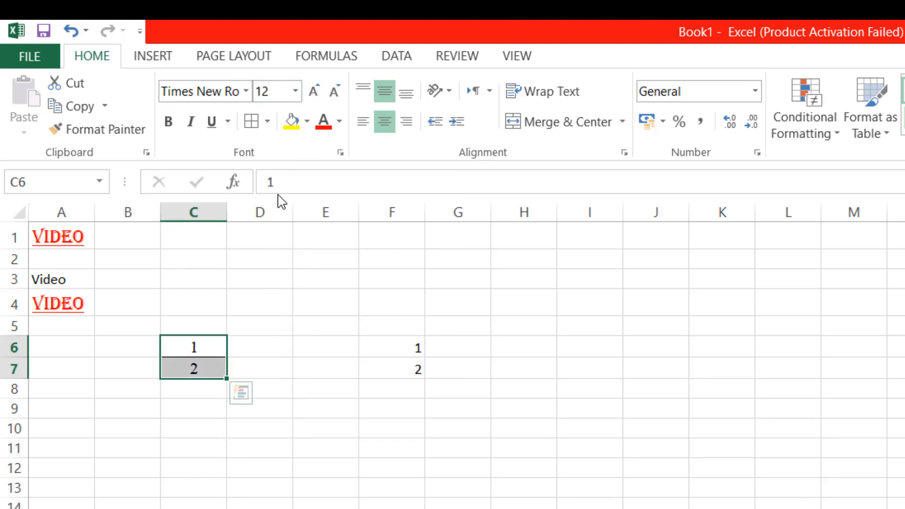
pyautogui.click(339, 122)
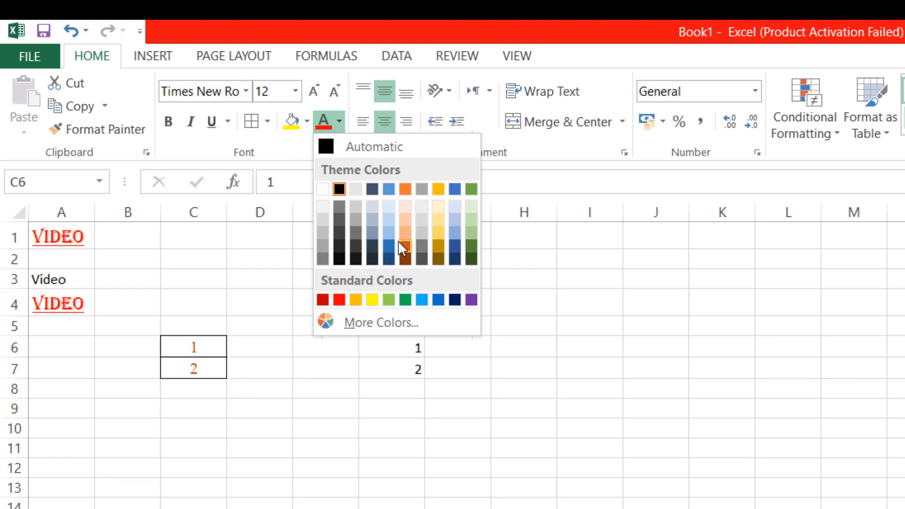
pyautogui.click(324, 300)
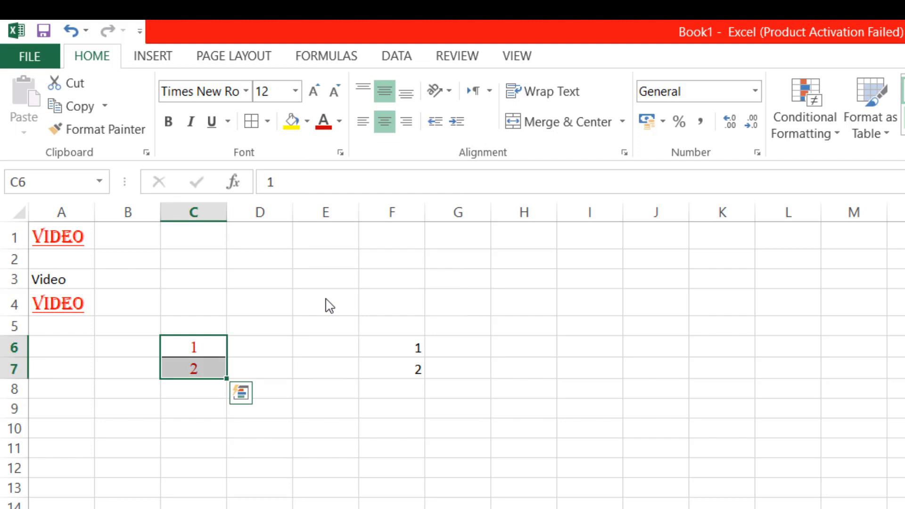
pyautogui.click(169, 122)
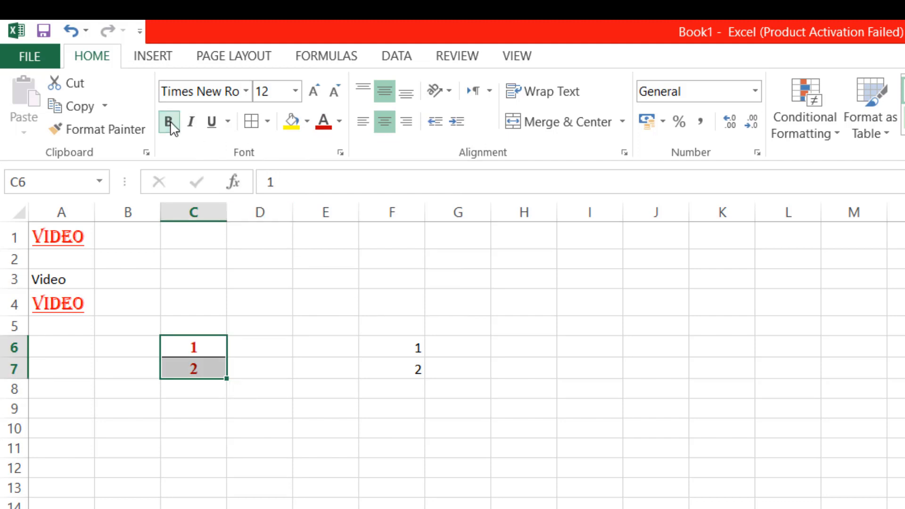
pyautogui.click(262, 480)
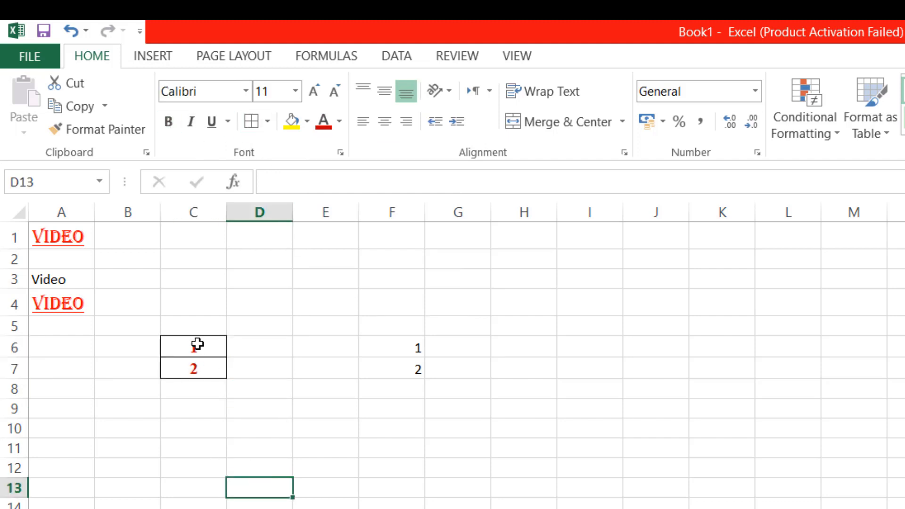
# Copy the formatted cells C6:C7 and paste them with all their formatting at cell C11.
pyautogui.moveTo(196, 347); pyautogui.dragTo(197, 365)
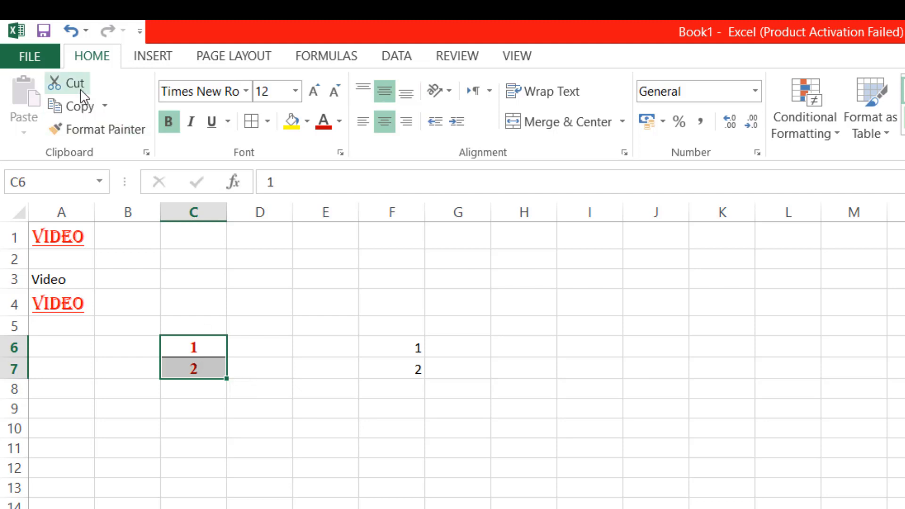
pyautogui.click(81, 106)
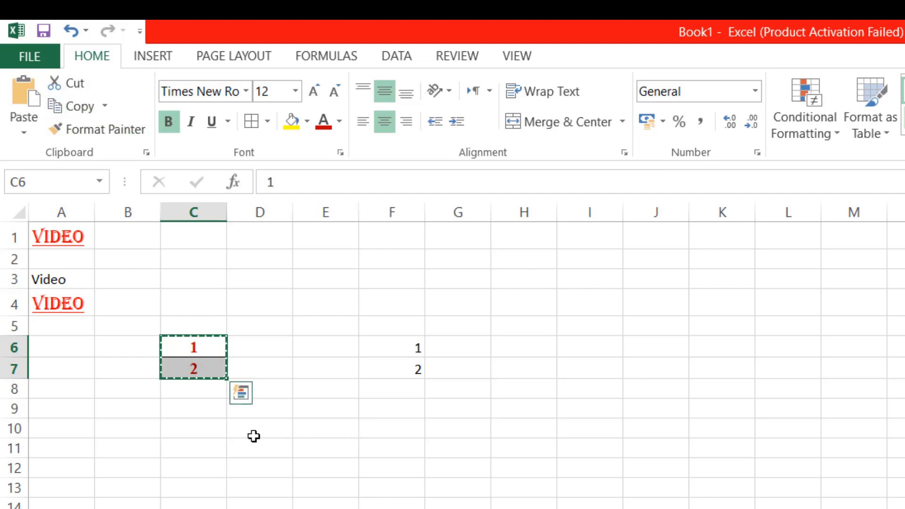
pyautogui.click(194, 441)
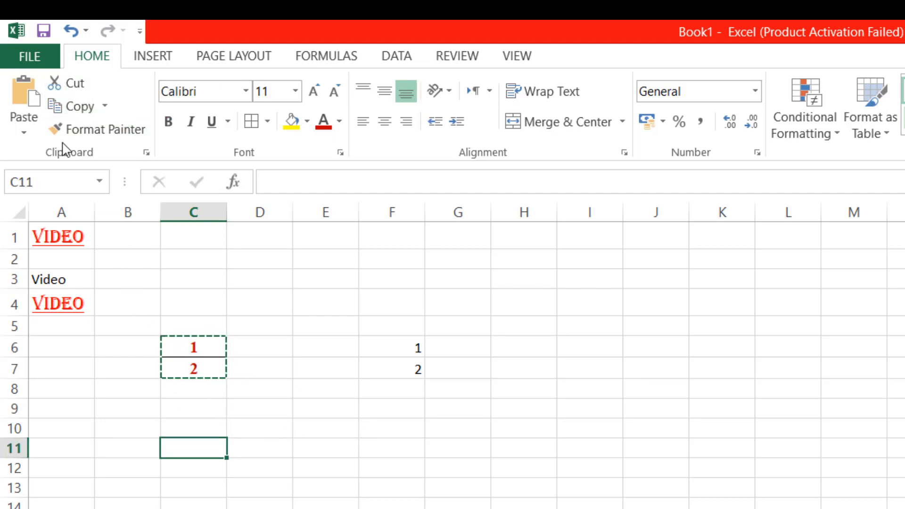
pyautogui.click(23, 133)
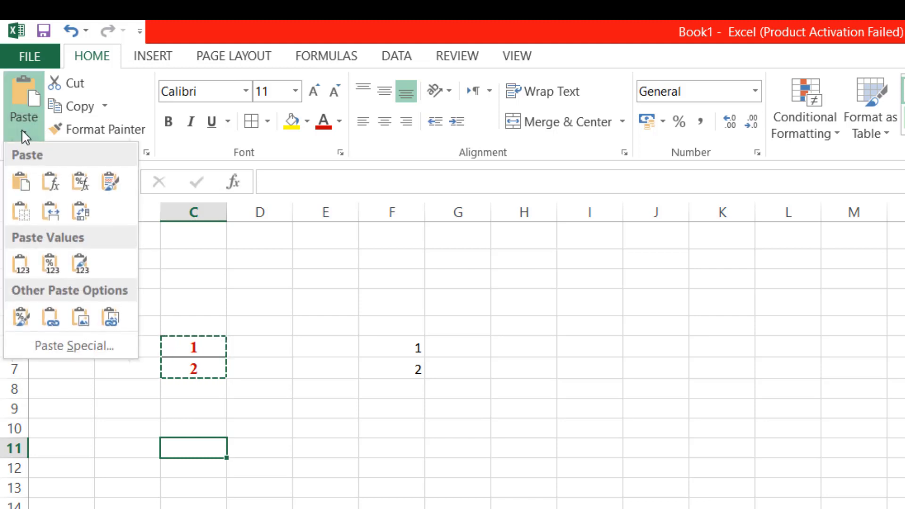
pyautogui.click(24, 189)
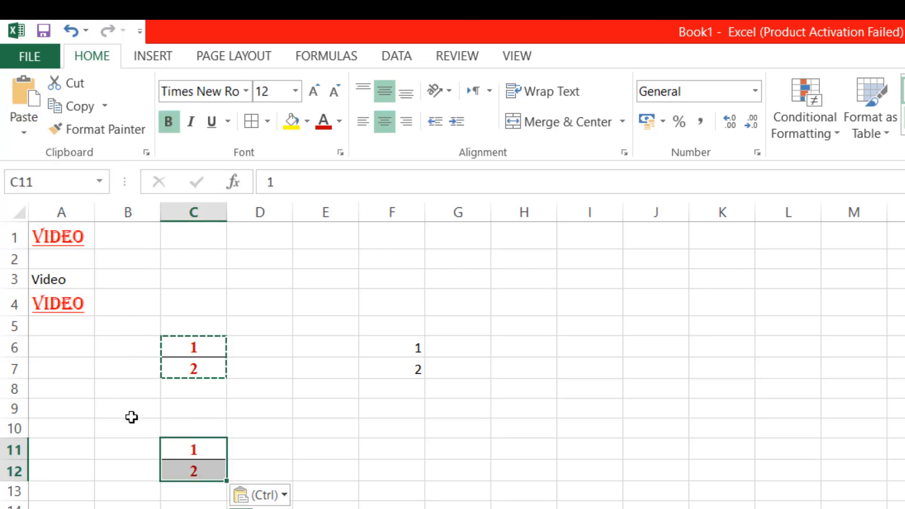
# Paste the copied cells at D11 using the No Borders paste option.
pyautogui.click(278, 449)
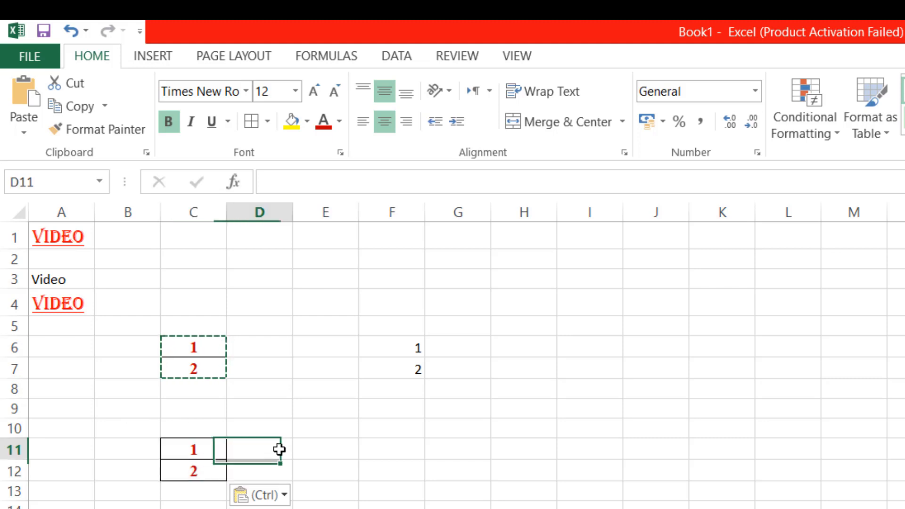
pyautogui.click(24, 133)
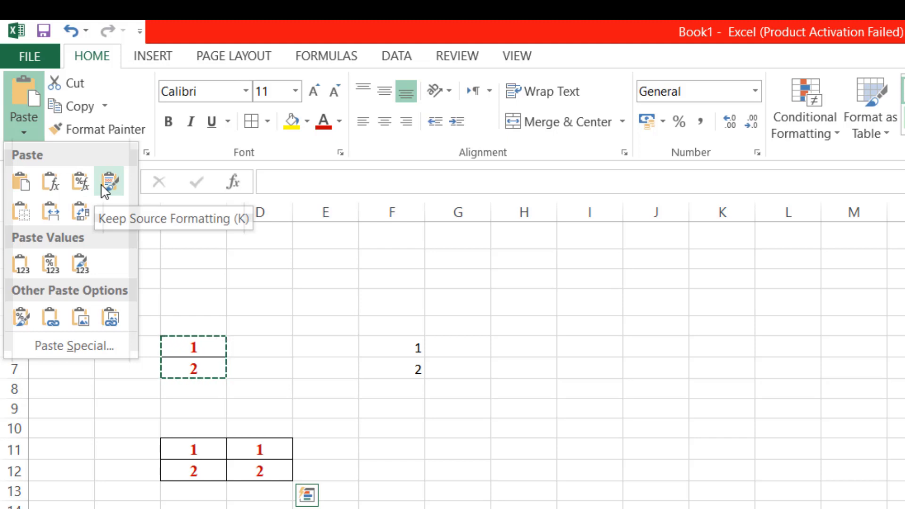
pyautogui.click(23, 216)
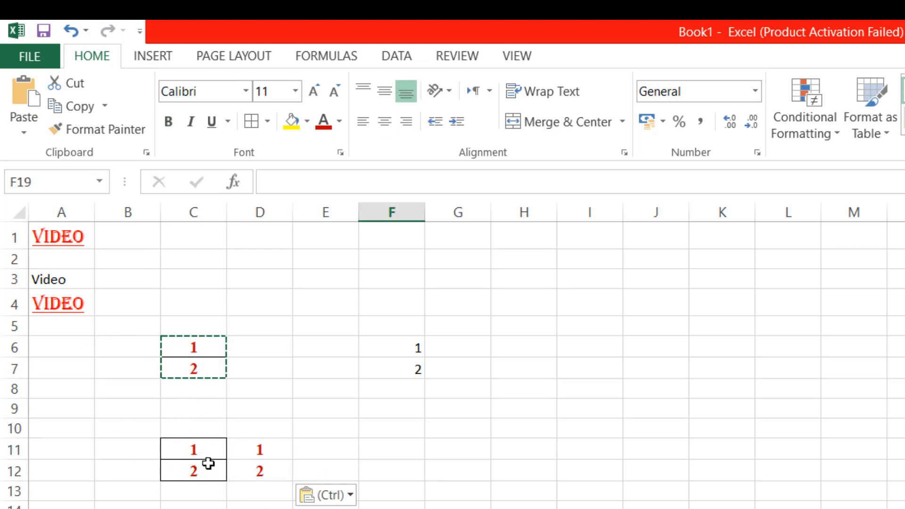
pyautogui.click(297, 450)
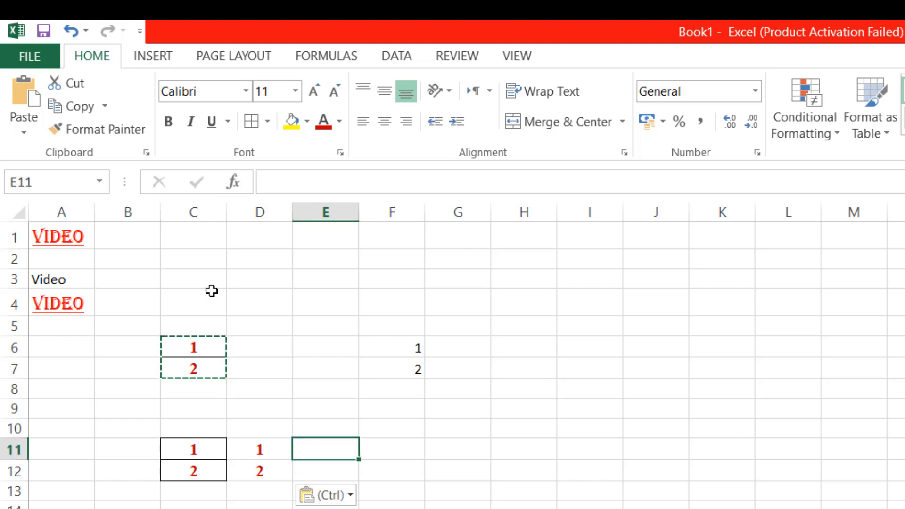
pyautogui.click(21, 134)
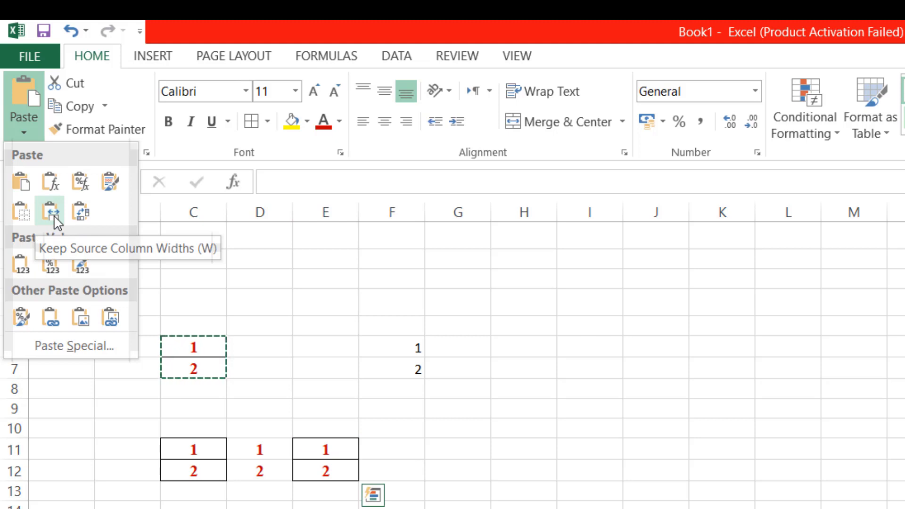
pyautogui.press('Escape')
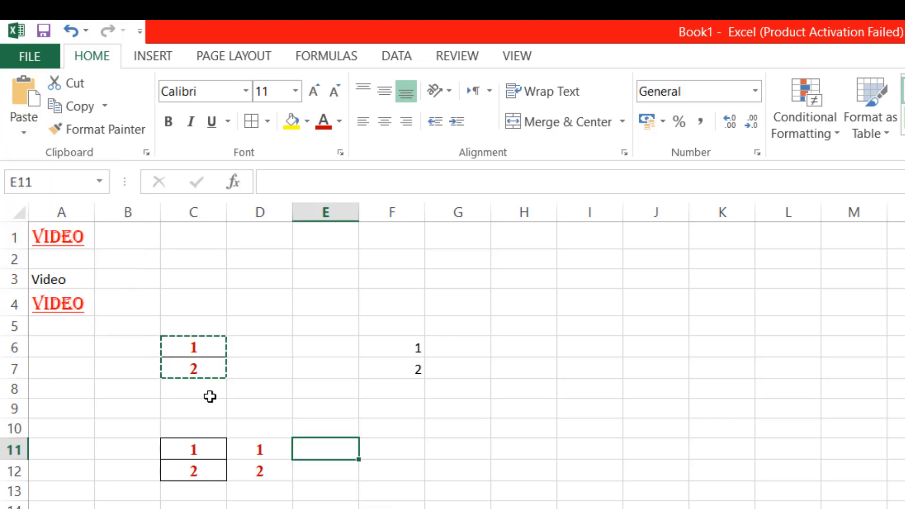
pyautogui.press('Escape')
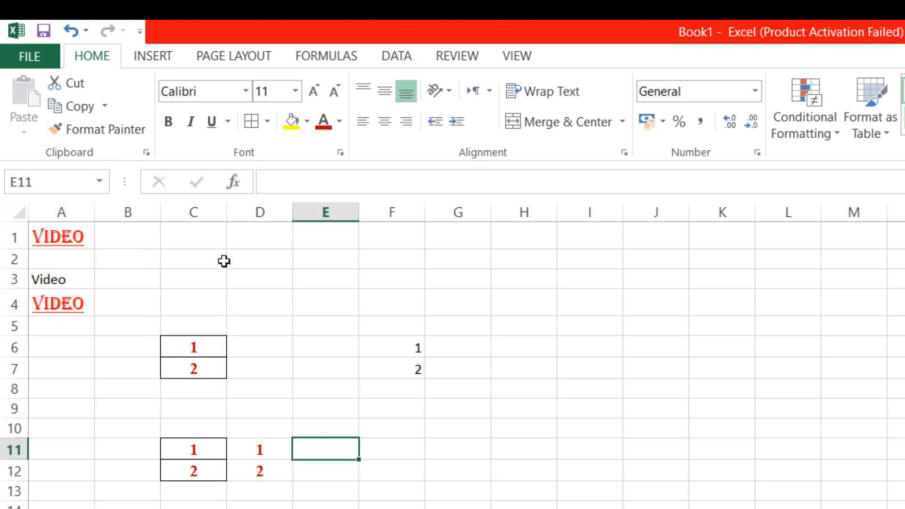
# Widen column C.
pyautogui.moveTo(226, 216); pyautogui.dragTo(265, 220)
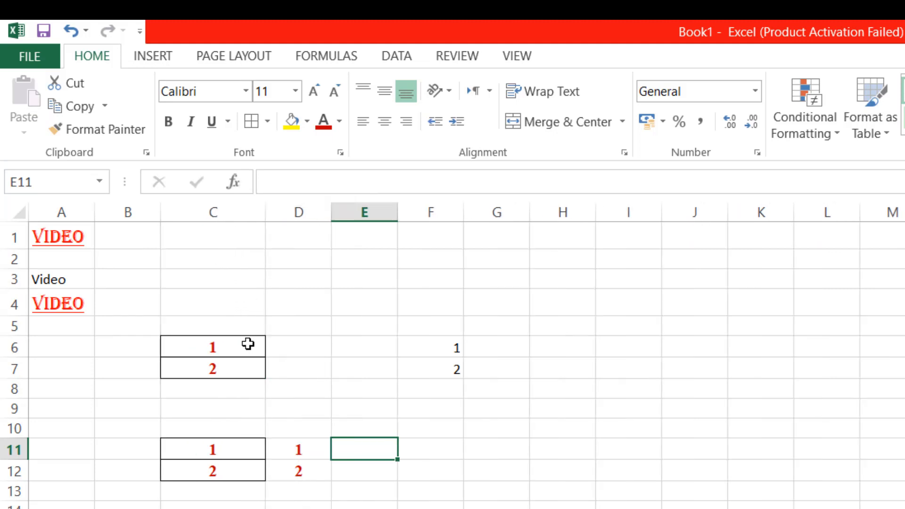
# Copy cells C6:C7 and paste them at I6 using the Keep Source Column Widths paste option.
pyautogui.moveTo(246, 343); pyautogui.dragTo(246, 368)
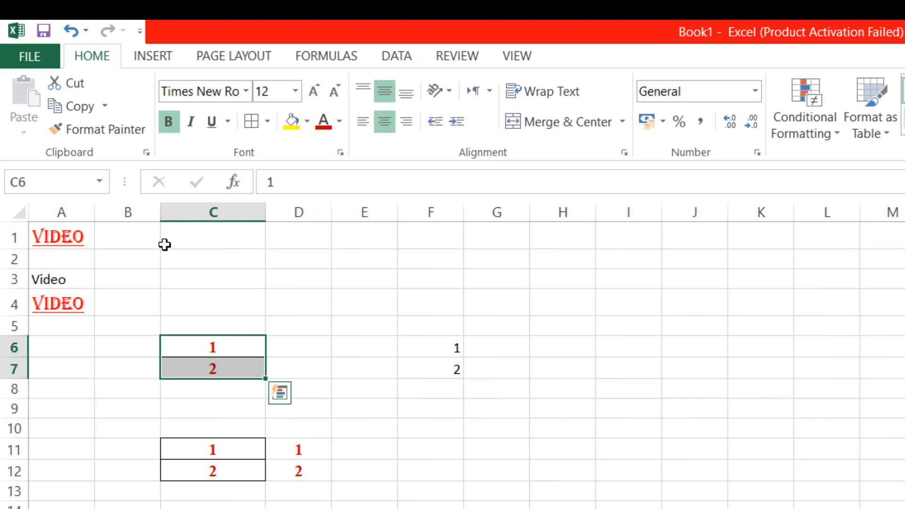
pyautogui.click(80, 106)
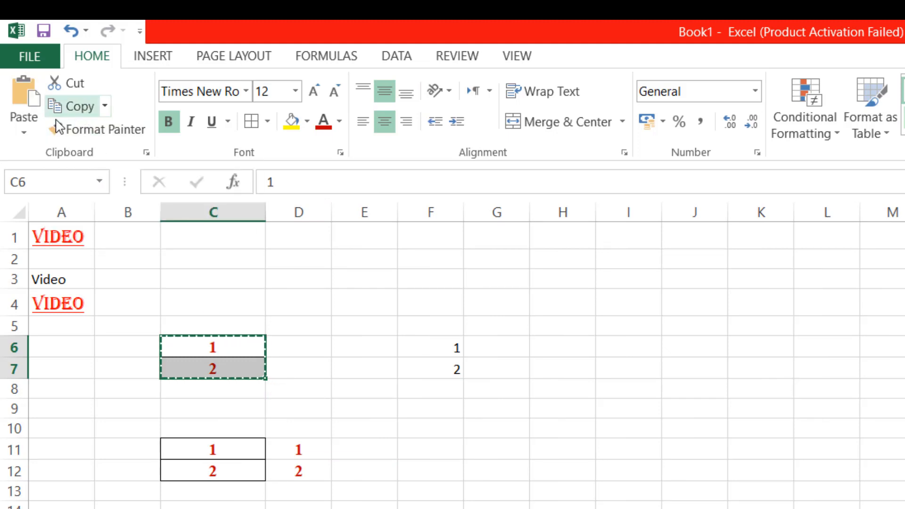
pyautogui.click(608, 351)
pyautogui.click(18, 124)
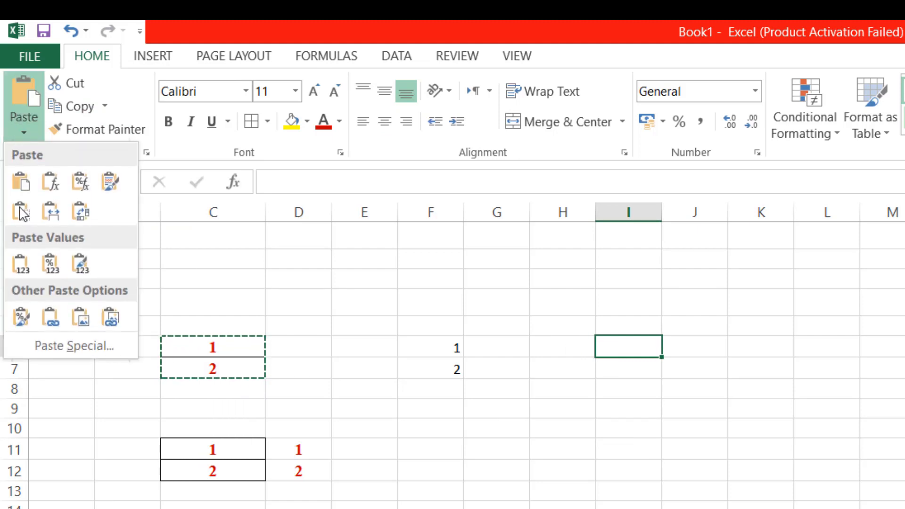
pyautogui.click(52, 213)
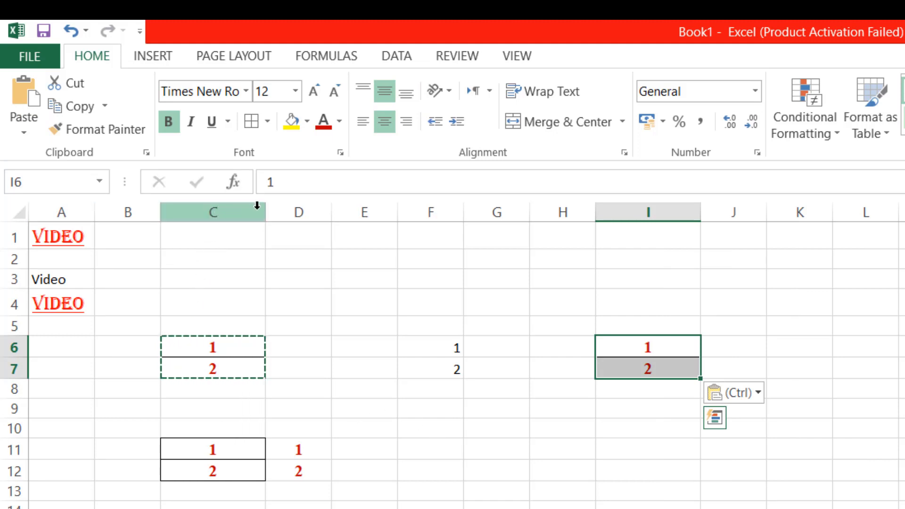
pyautogui.moveTo(265, 212); pyautogui.dragTo(264, 212)
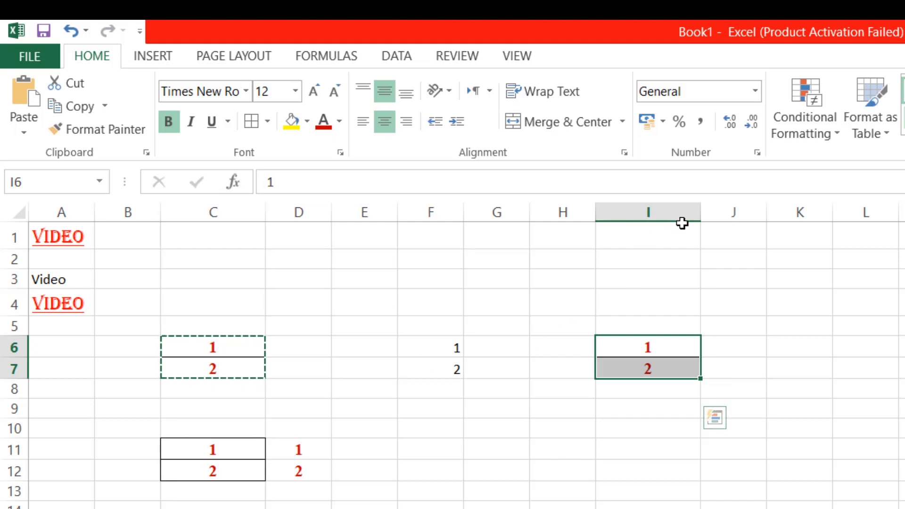
pyautogui.moveTo(695, 215); pyautogui.dragTo(695, 214)
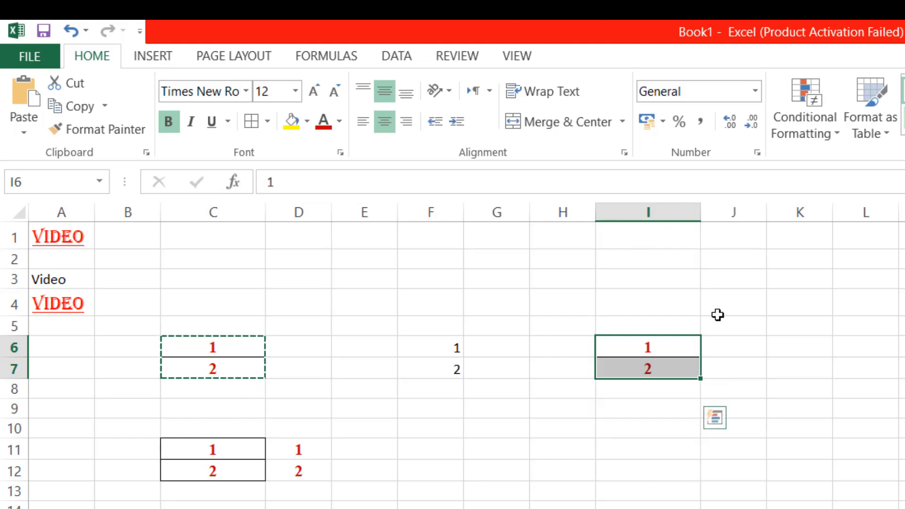
pyautogui.click(444, 465)
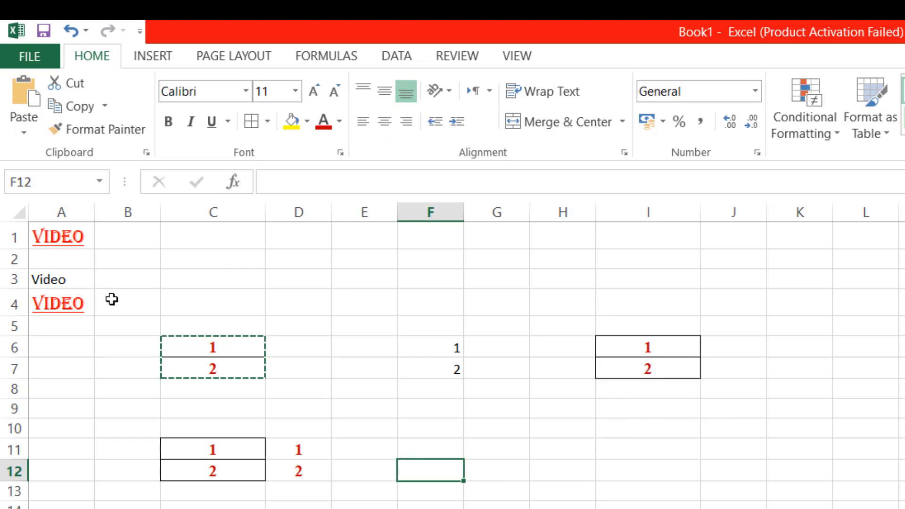
pyautogui.click(26, 134)
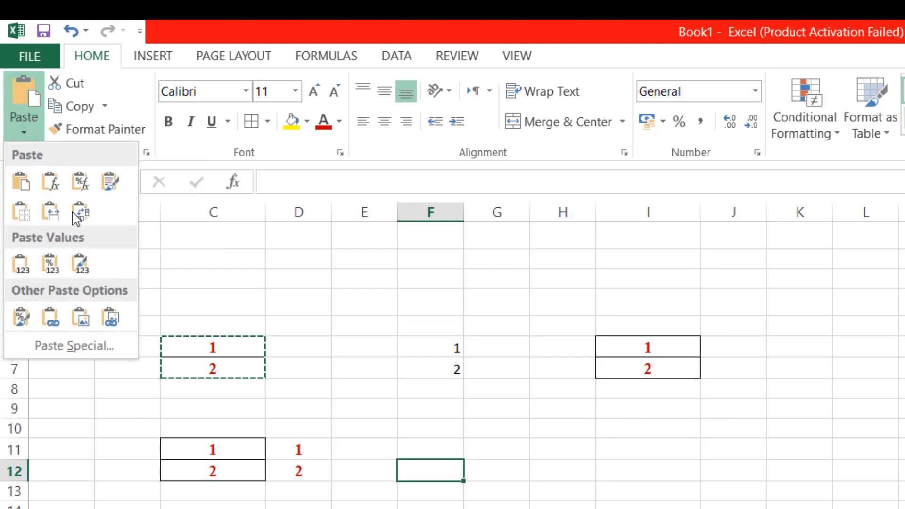
pyautogui.press('Escape')
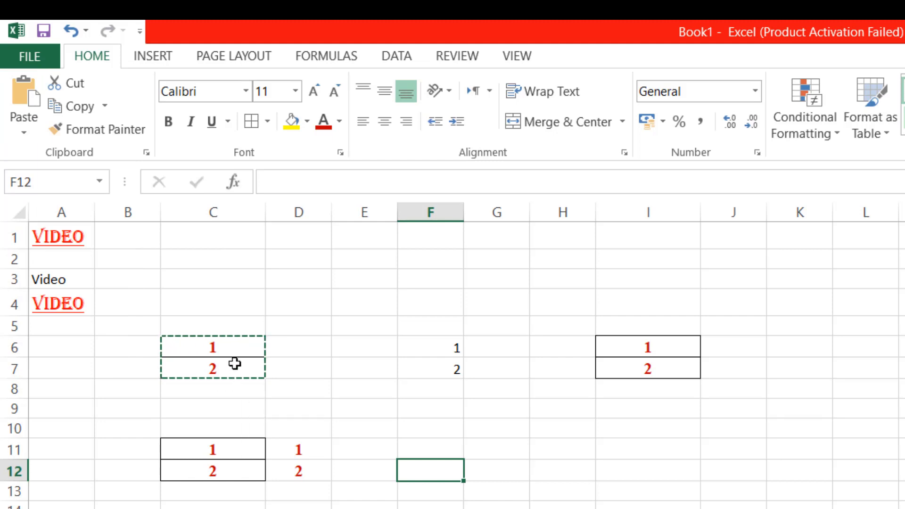
# Paste the copied cells C6:C7 at K6 with the Transpose paste option so they run across the row.
pyautogui.moveTo(230, 343); pyautogui.dragTo(234, 363)
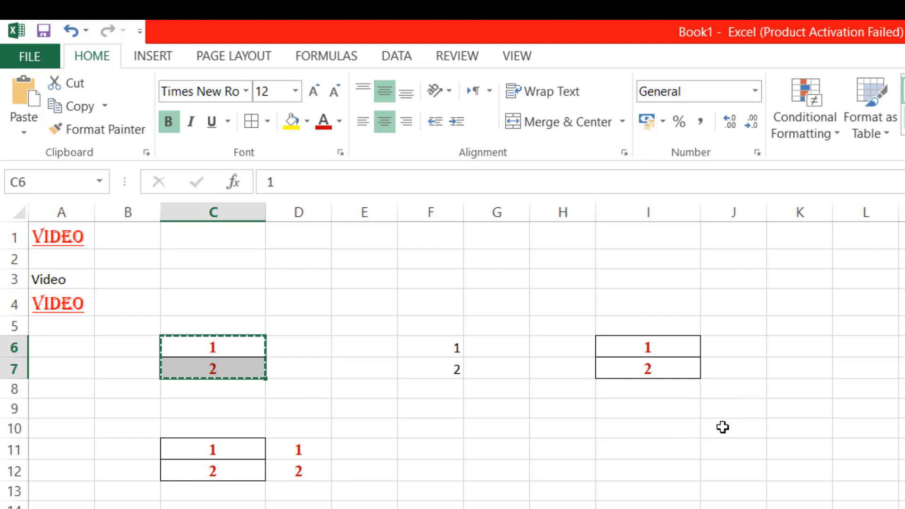
pyautogui.click(794, 349)
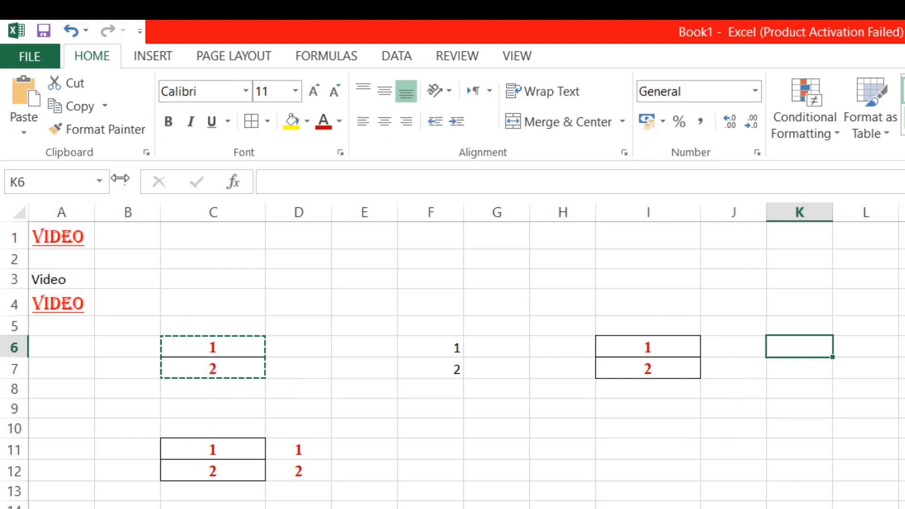
pyautogui.click(16, 128)
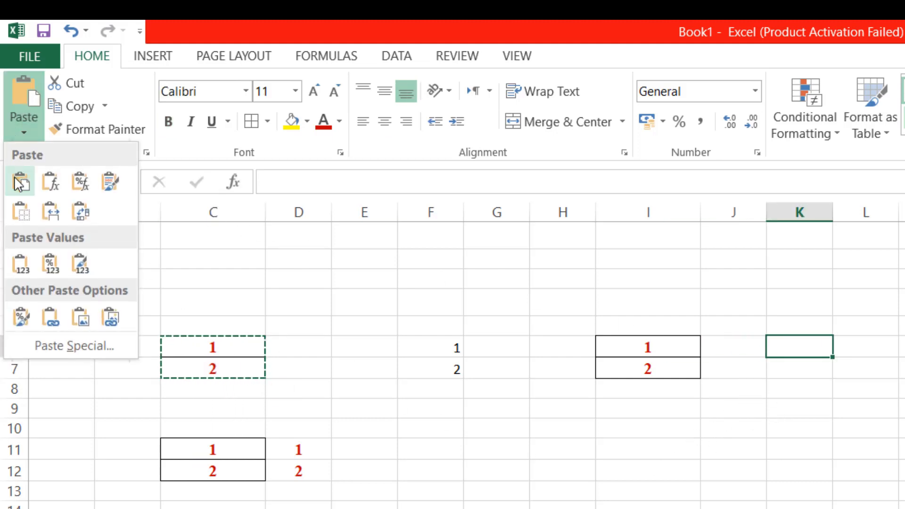
pyautogui.click(82, 213)
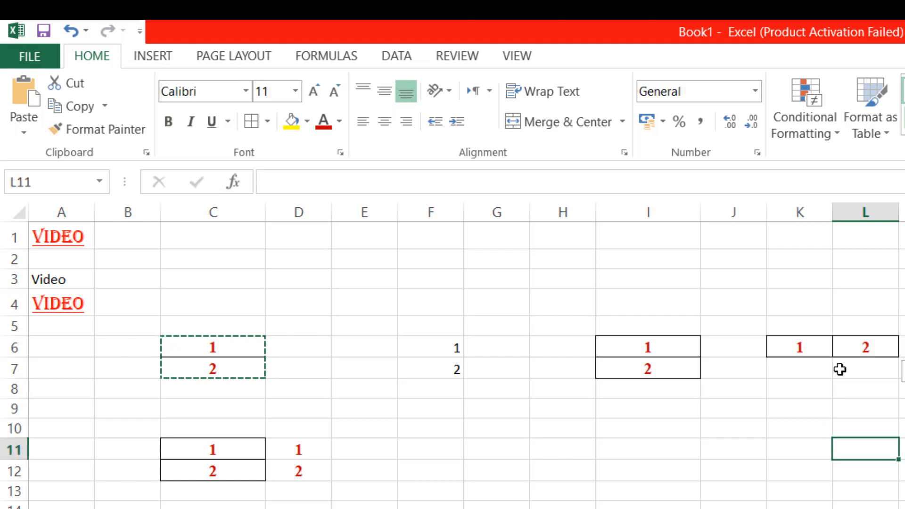
# Copy the horizontal cells K6:L6 and paste them transposed into a column starting at K9.
pyautogui.moveTo(804, 347); pyautogui.dragTo(860, 357)
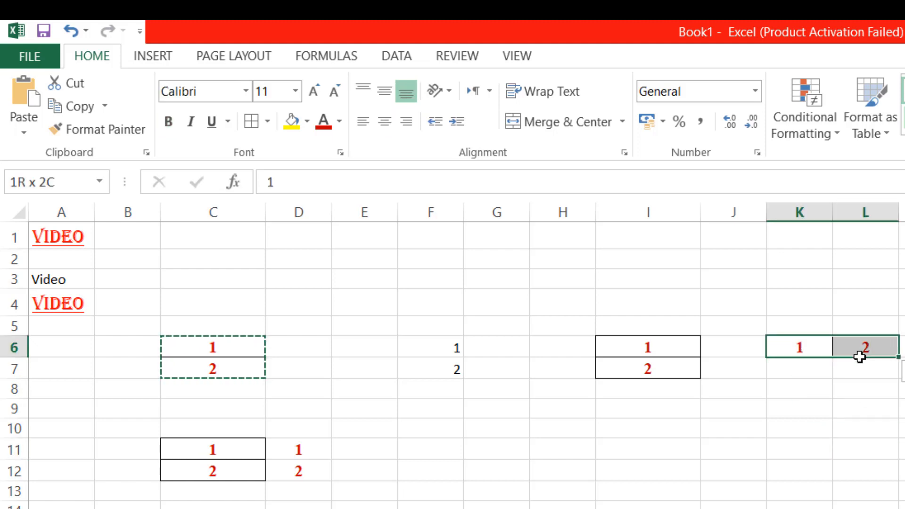
pyautogui.click(80, 110)
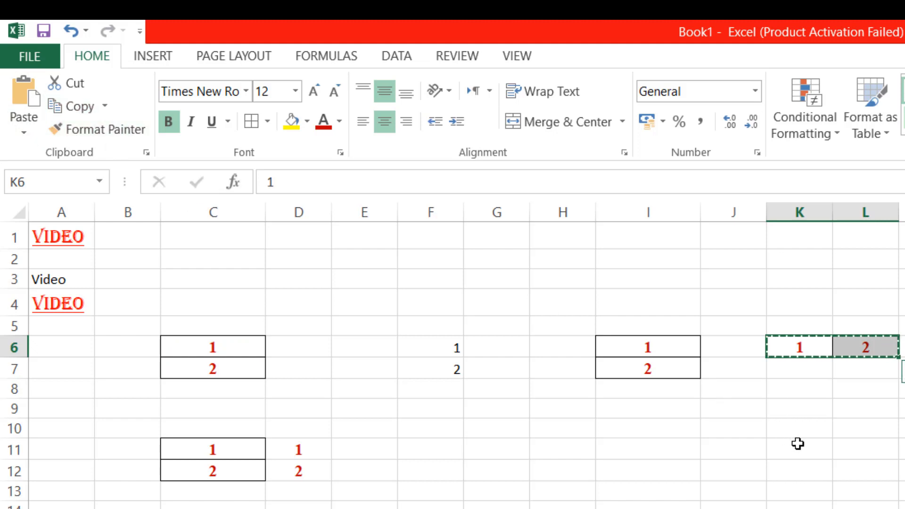
pyautogui.click(799, 404)
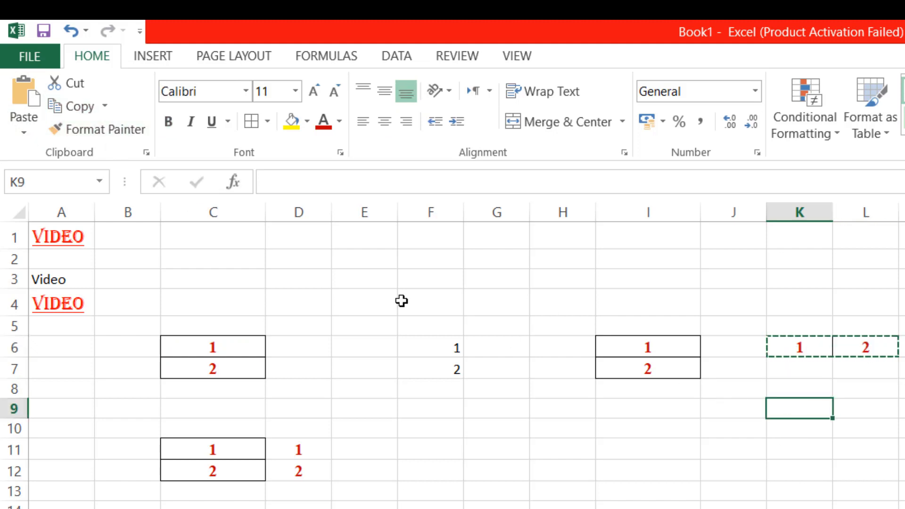
pyautogui.click(24, 132)
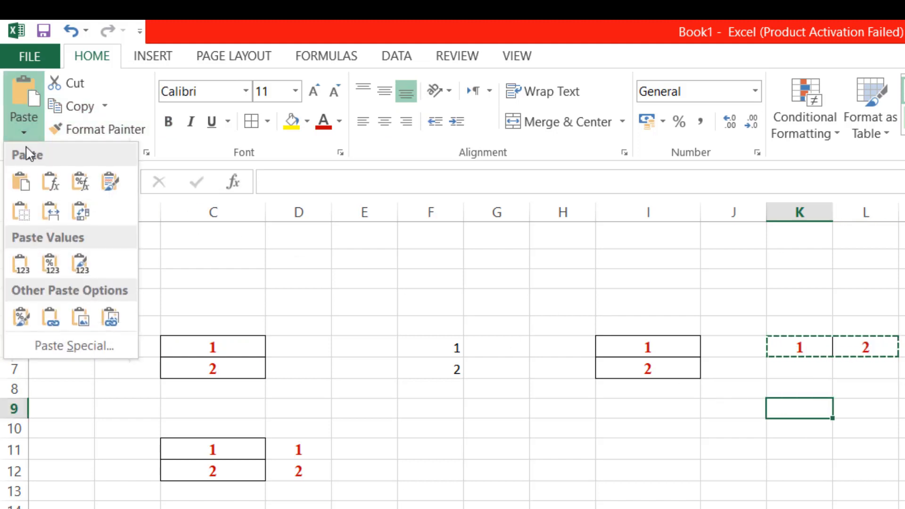
pyautogui.click(86, 220)
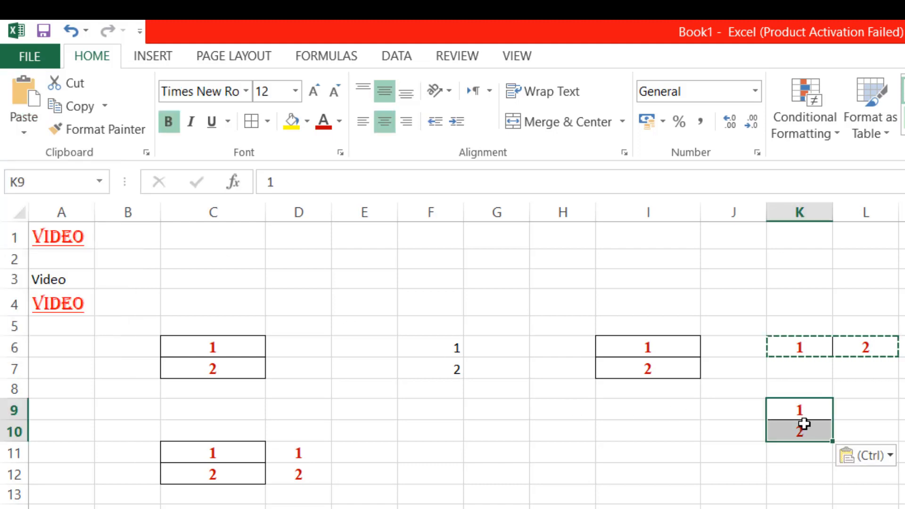
pyautogui.click(797, 458)
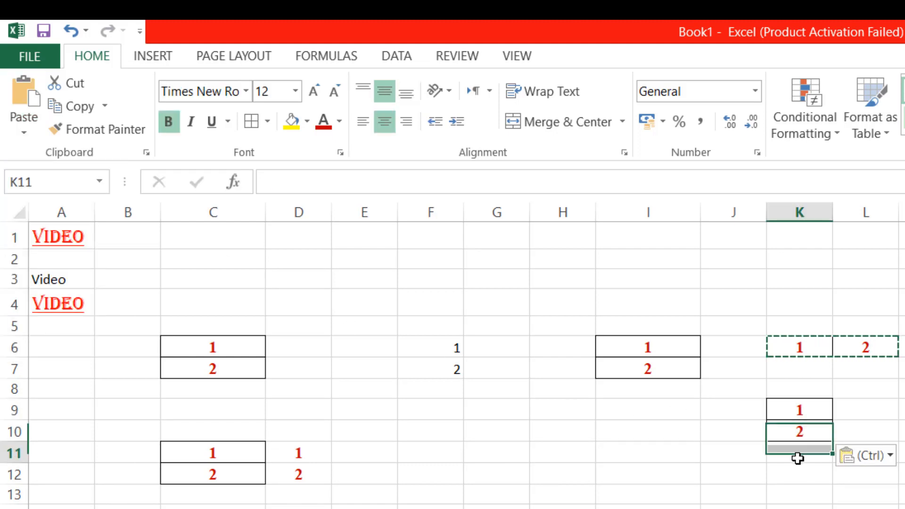
pyautogui.click(15, 135)
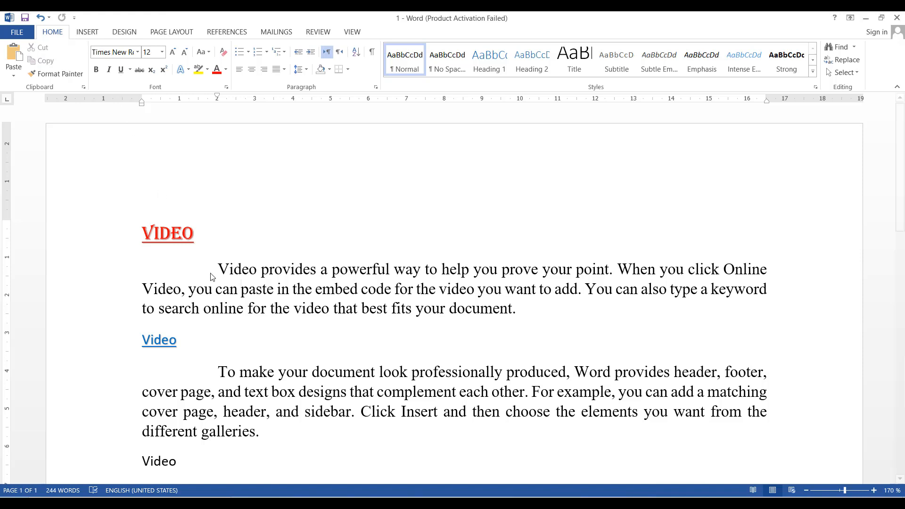
# Switch to the Word document and clear all formatting from its entire text.
pyautogui.click(192, 244)
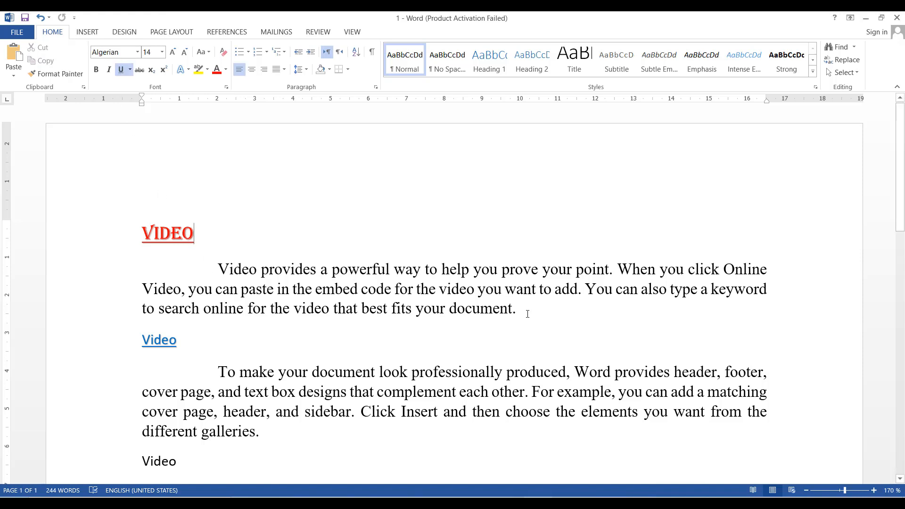
pyautogui.moveTo(526, 314); pyautogui.dragTo(159, 241)
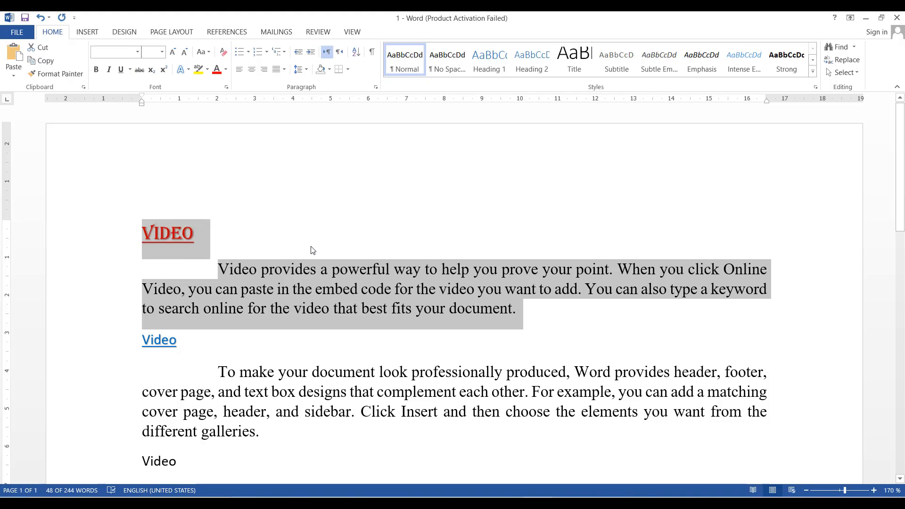
pyautogui.hotkey('ctrl', 'a')
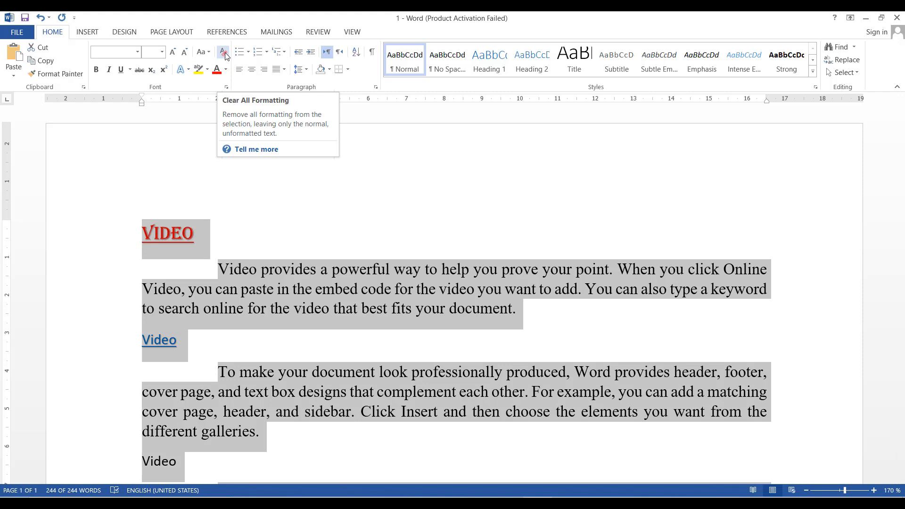
pyautogui.click(225, 56)
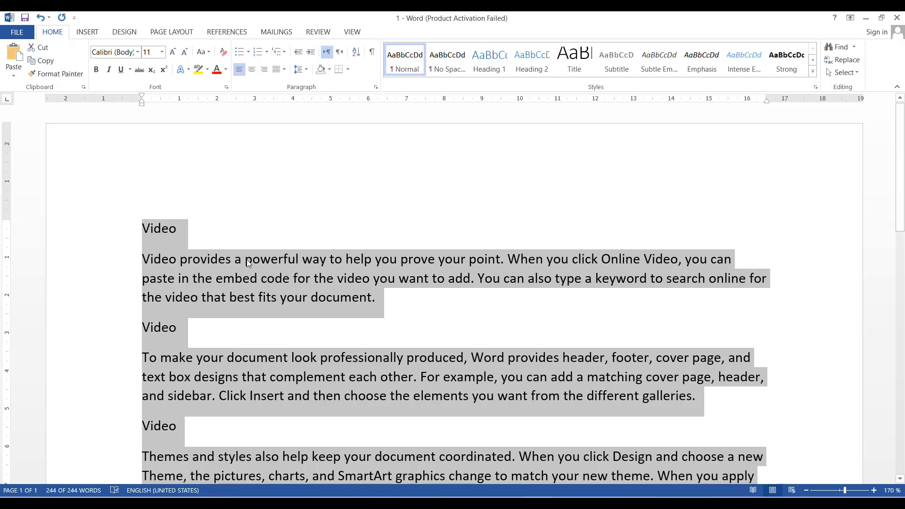
pyautogui.click(239, 242)
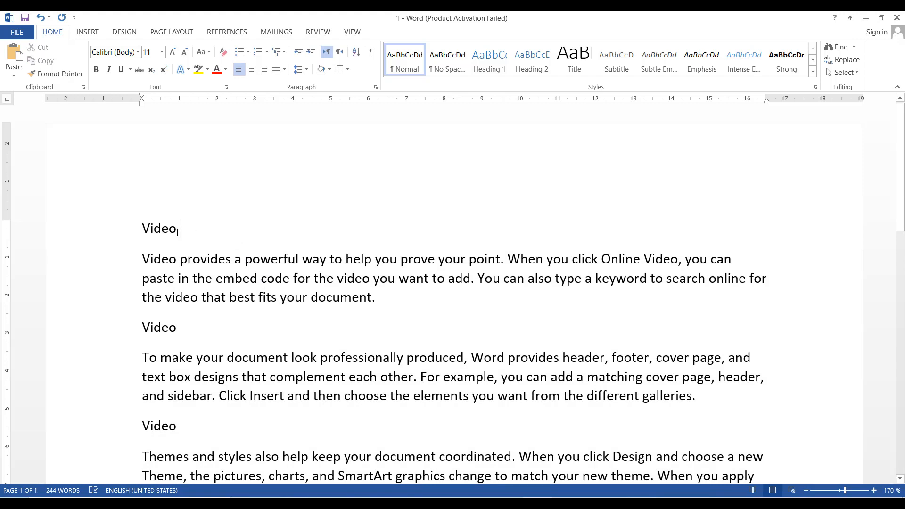
# Make the first "Video" heading and the words "Online Video" in the paragraph below it bold.
pyautogui.moveTo(177, 232); pyautogui.dragTo(144, 229)
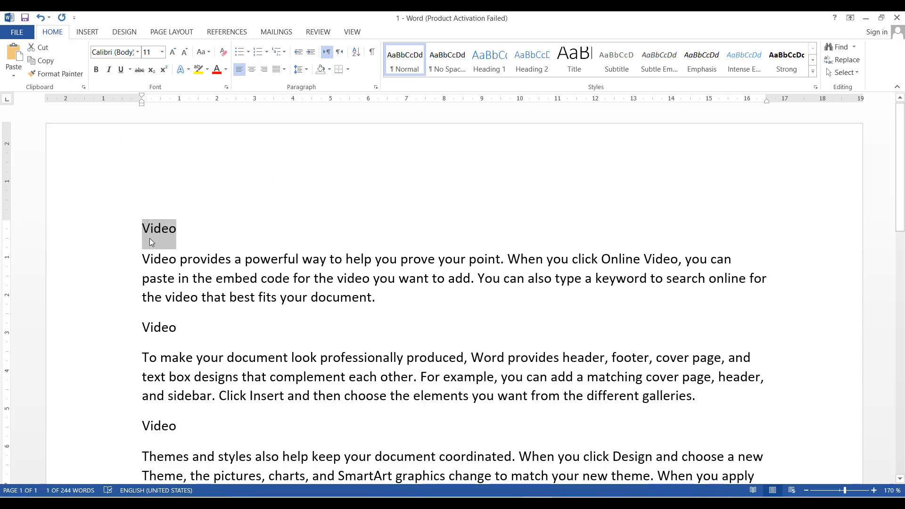
pyautogui.click(96, 71)
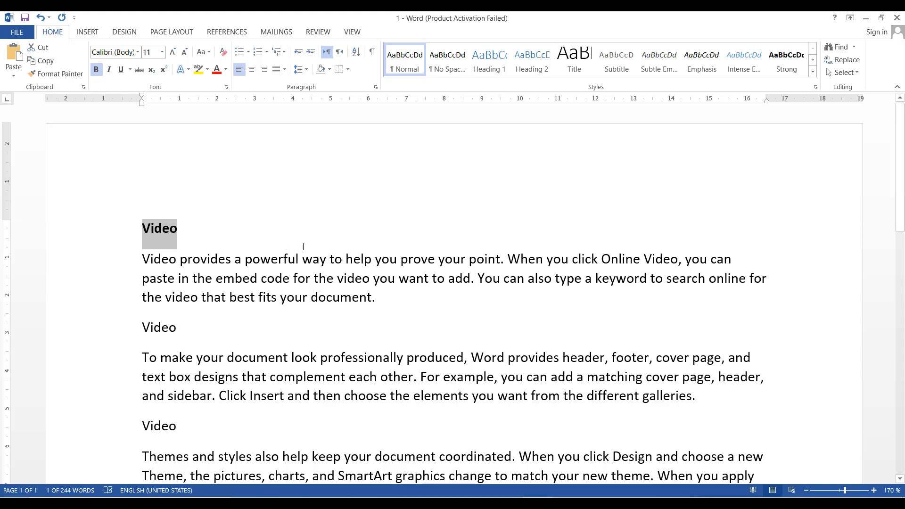
pyautogui.click(317, 237)
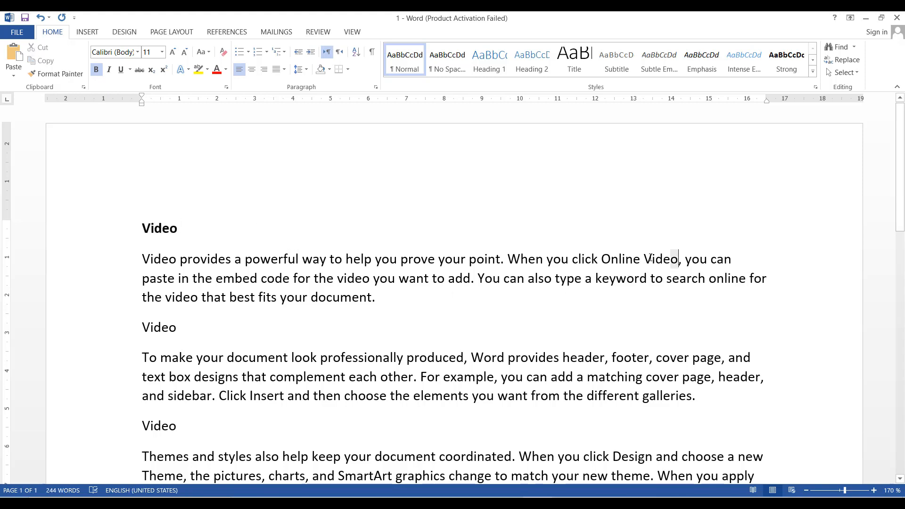
pyautogui.moveTo(677, 259); pyautogui.dragTo(616, 259)
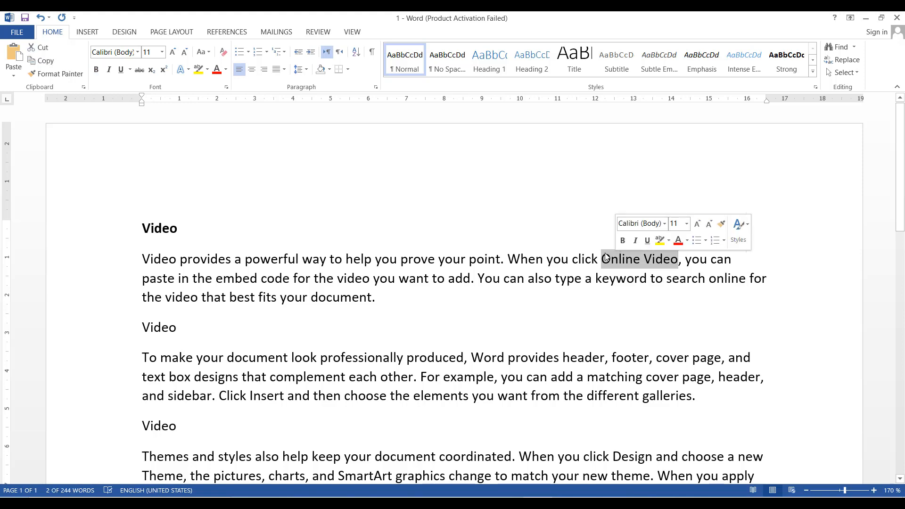
pyautogui.click(97, 69)
pyautogui.click(584, 299)
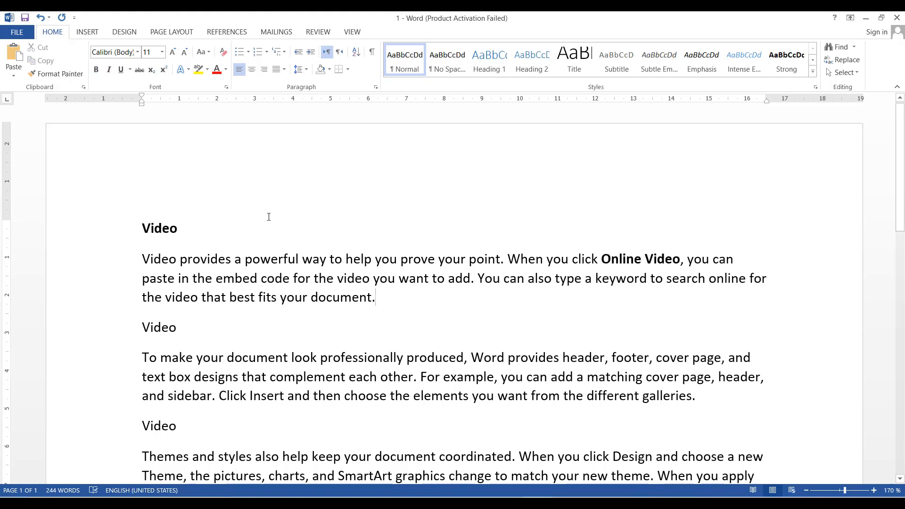
# Set the font size of the first "Video" heading to 16.
pyautogui.moveTo(183, 229); pyautogui.dragTo(144, 231)
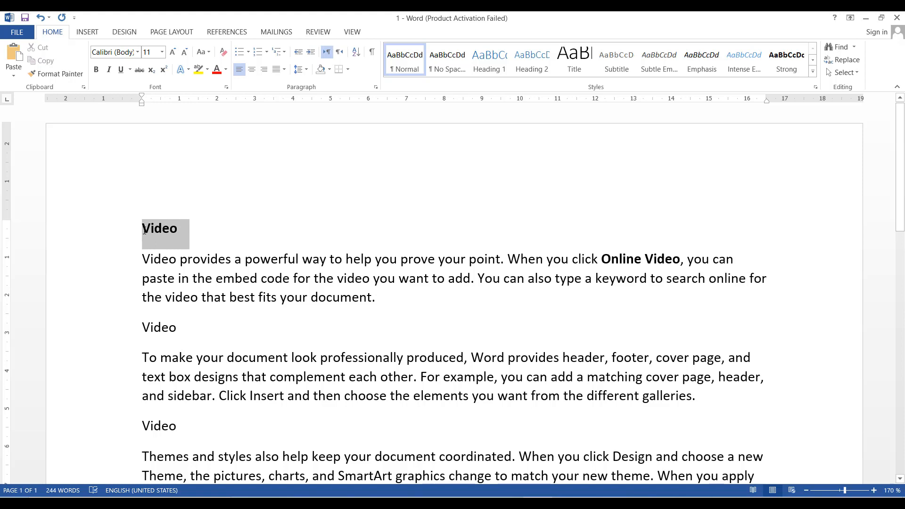
pyautogui.click(194, 258)
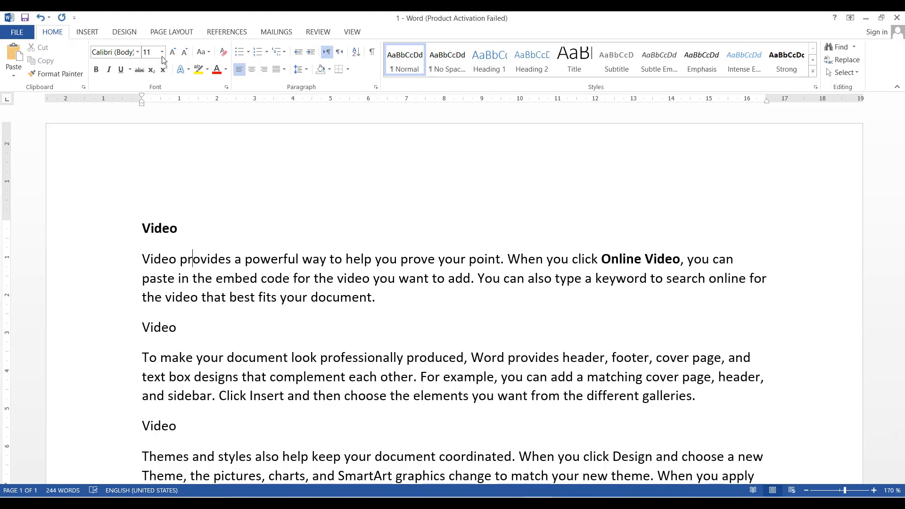
pyautogui.click(162, 229)
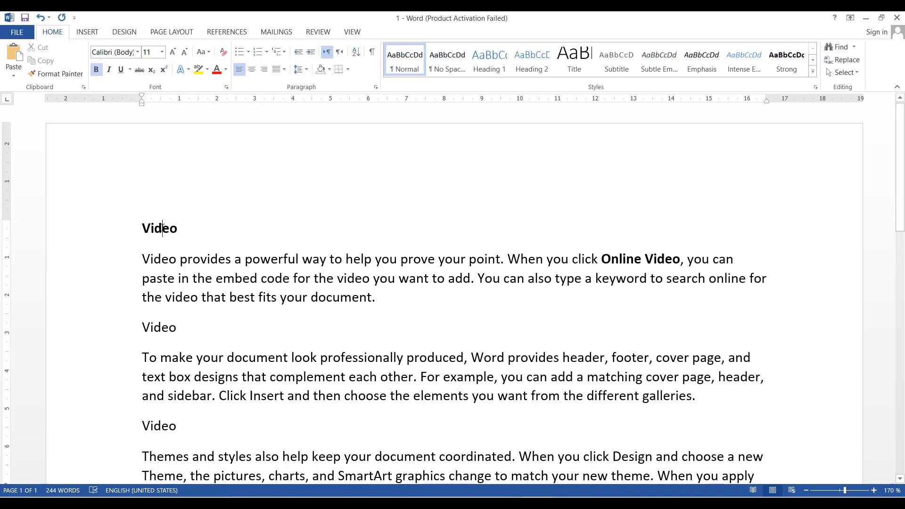
pyautogui.moveTo(181, 229); pyautogui.dragTo(146, 234)
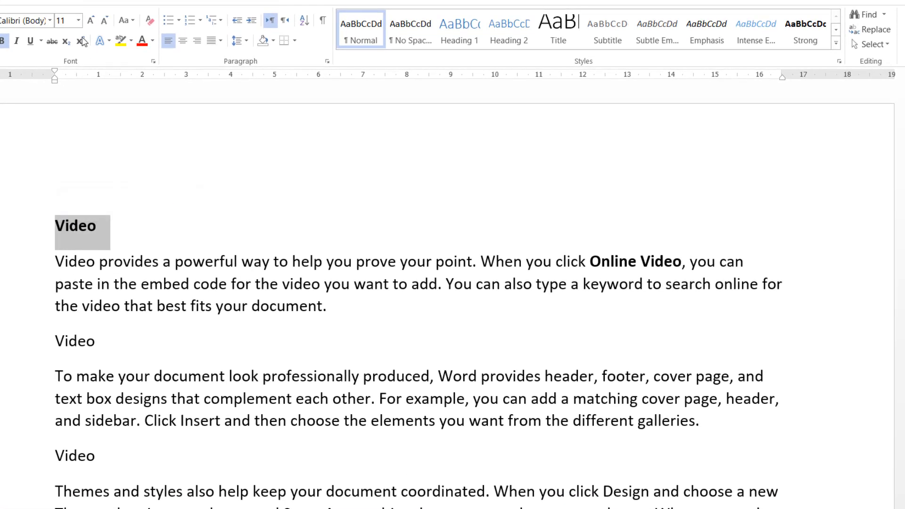
pyautogui.click(79, 21)
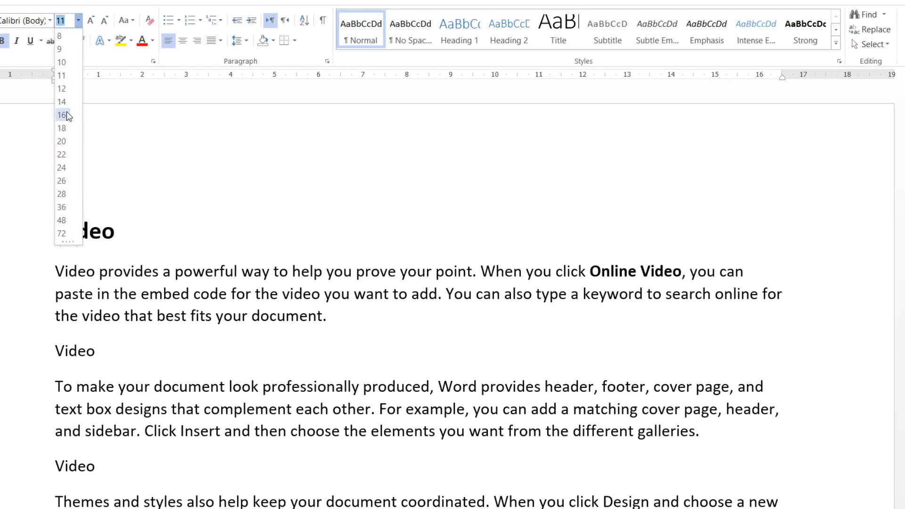
pyautogui.click(66, 113)
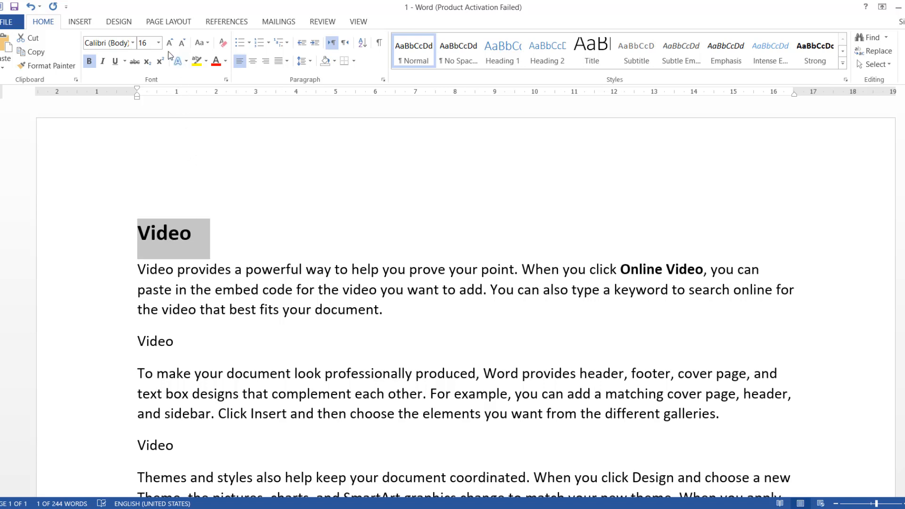
pyautogui.click(160, 43)
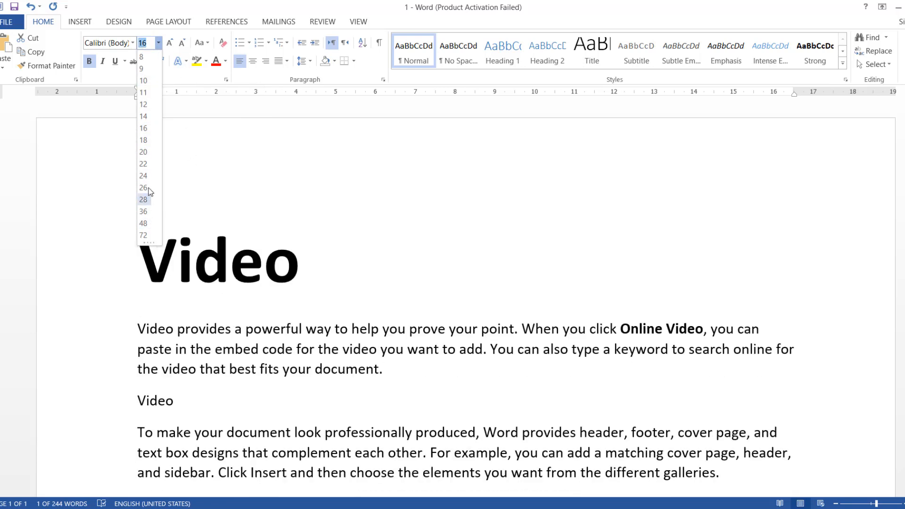
pyautogui.click(151, 129)
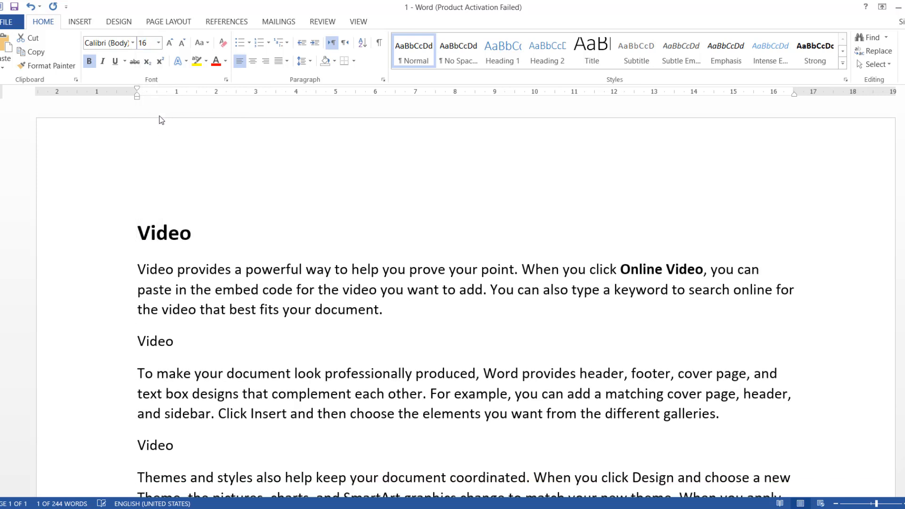
# Set the first "Video" heading's font size to 72 and enlarge it to 90 with Increase Font Size.
pyautogui.click(160, 43)
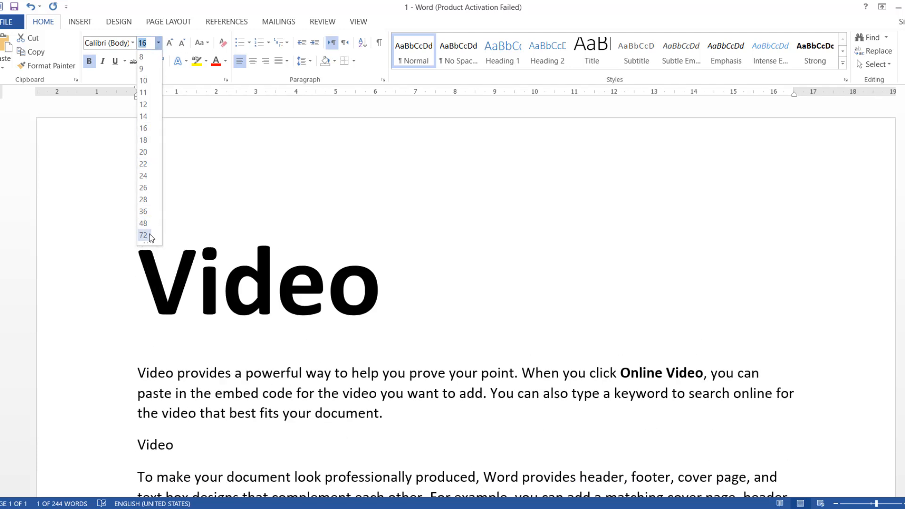
pyautogui.click(149, 234)
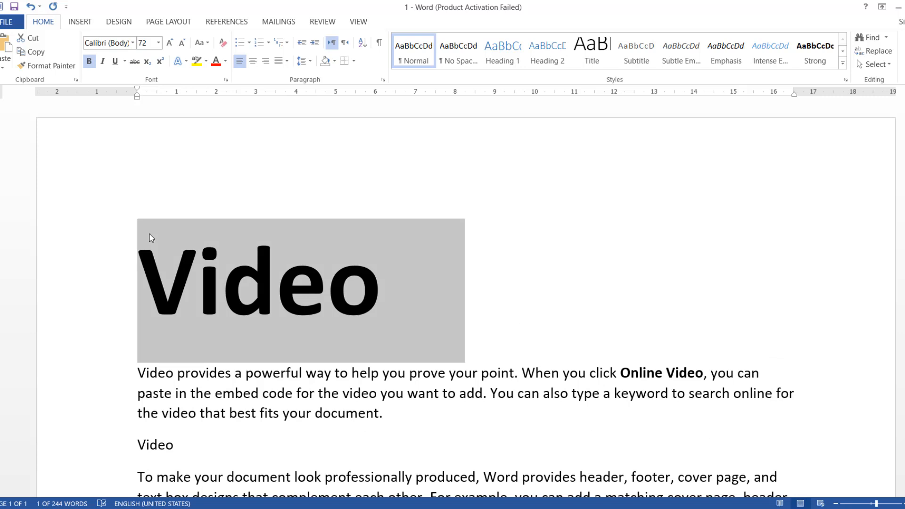
pyautogui.scroll(-1, 151, 237)
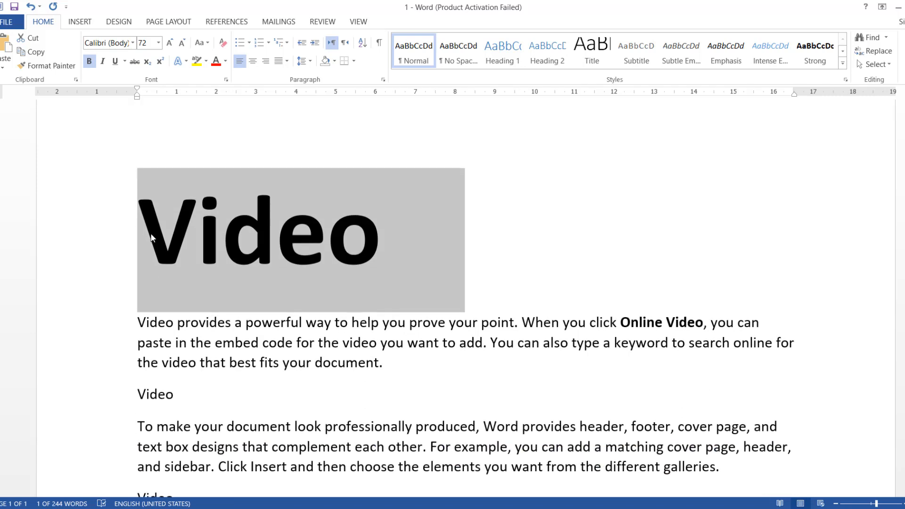
pyautogui.click(159, 43)
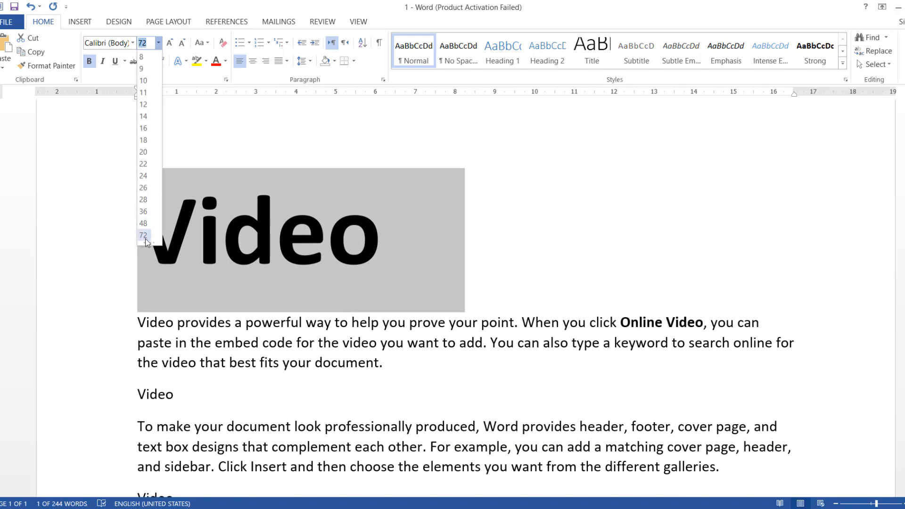
pyautogui.click(290, 9)
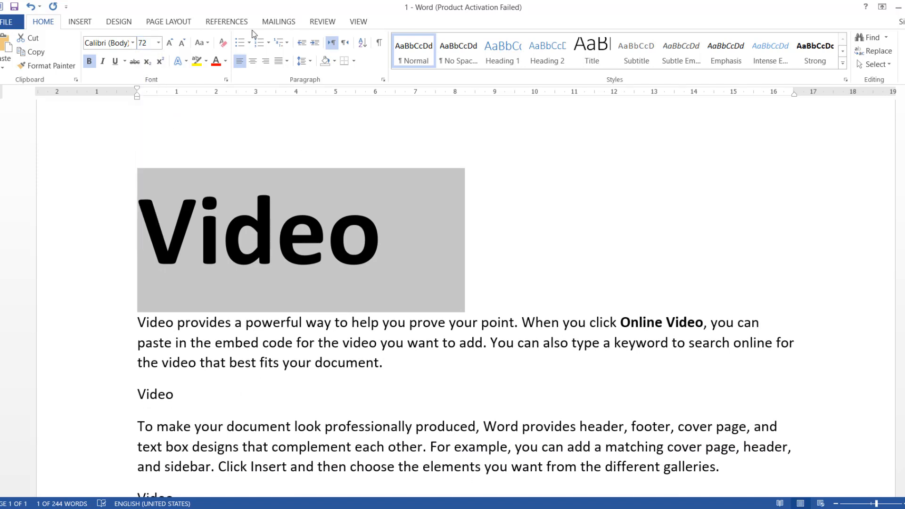
pyautogui.click(171, 47)
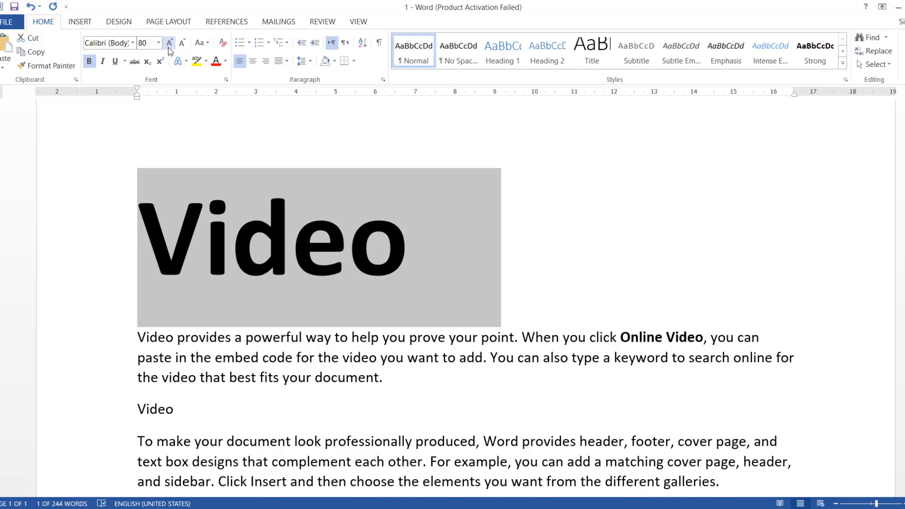
pyautogui.click(171, 47)
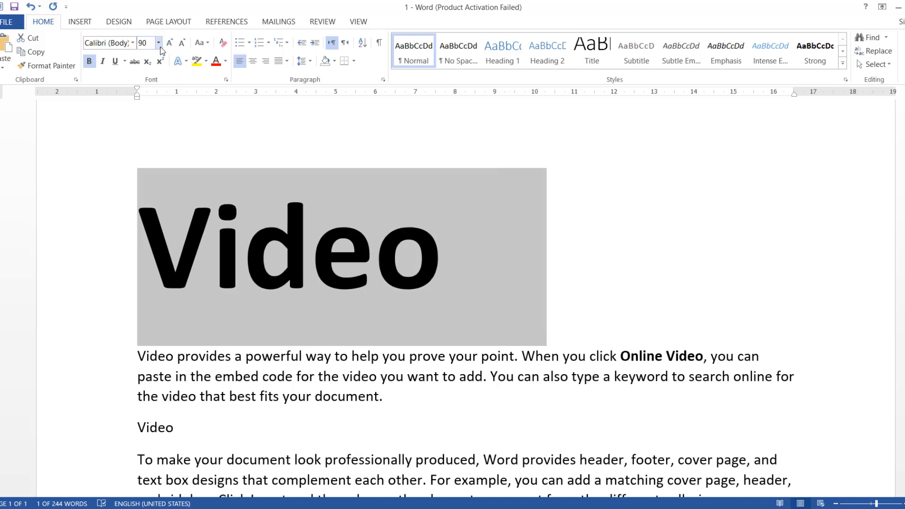
# Set the first "Video" heading's font size to 8 and reduce it to 5 with Decrease Font Size.
pyautogui.click(160, 47)
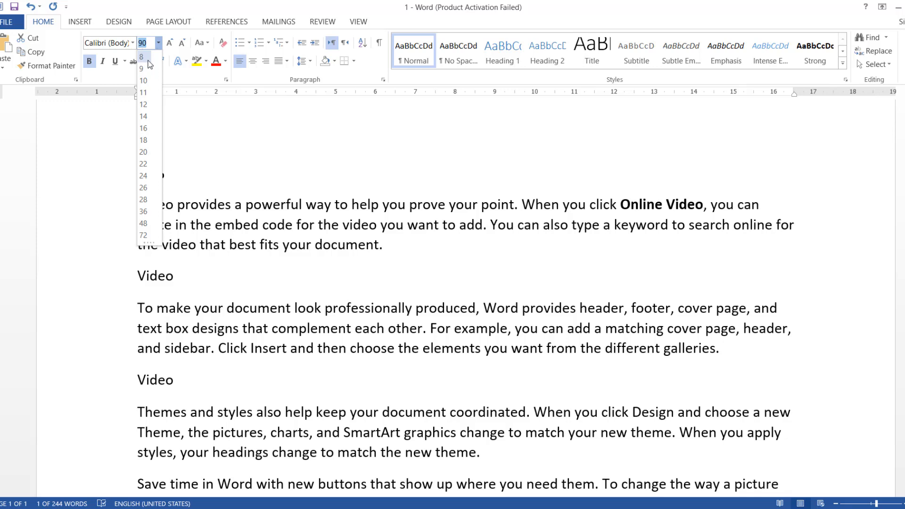
pyautogui.click(146, 58)
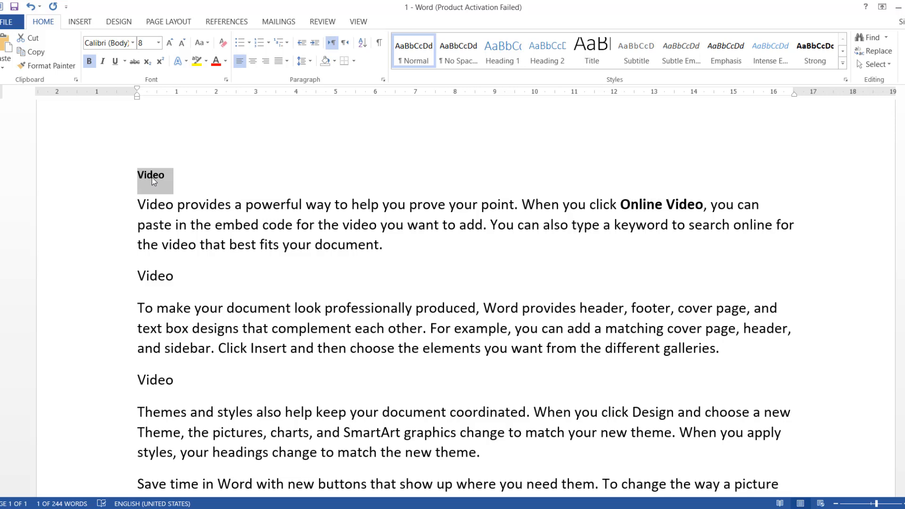
pyautogui.click(181, 46)
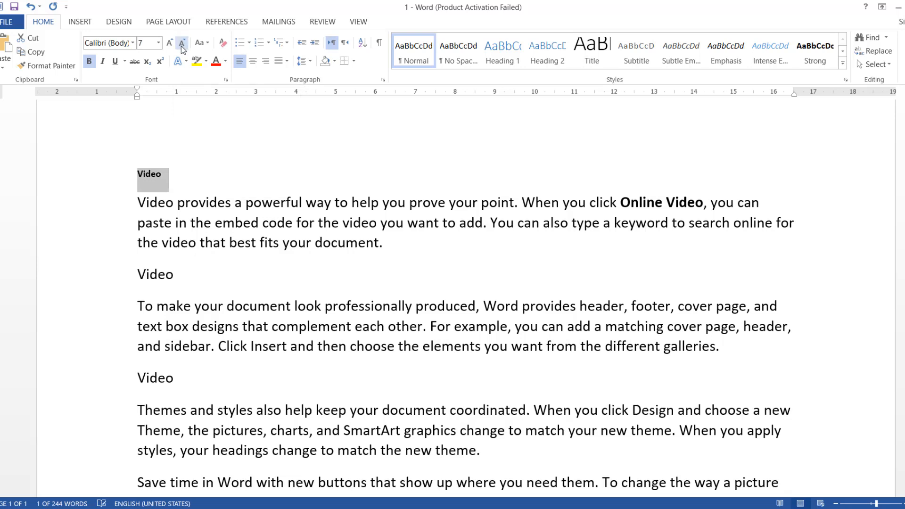
pyautogui.click(181, 46)
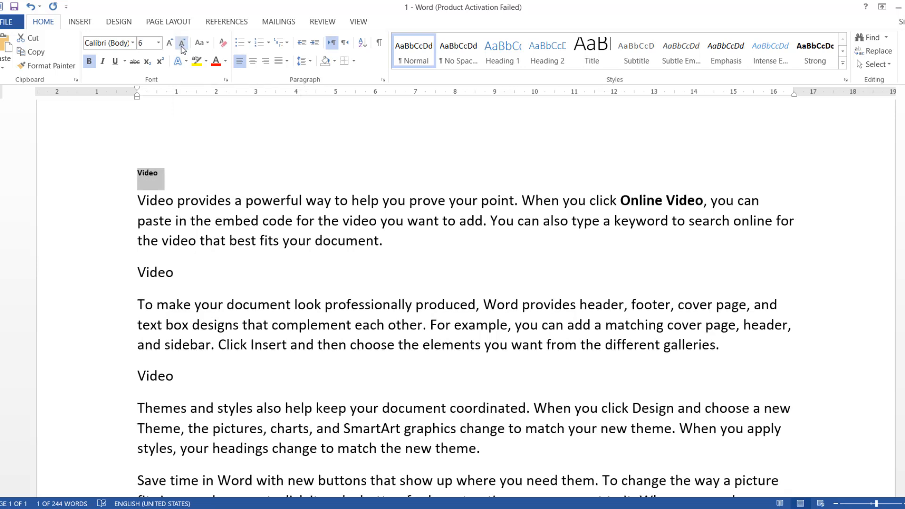
pyautogui.click(181, 46)
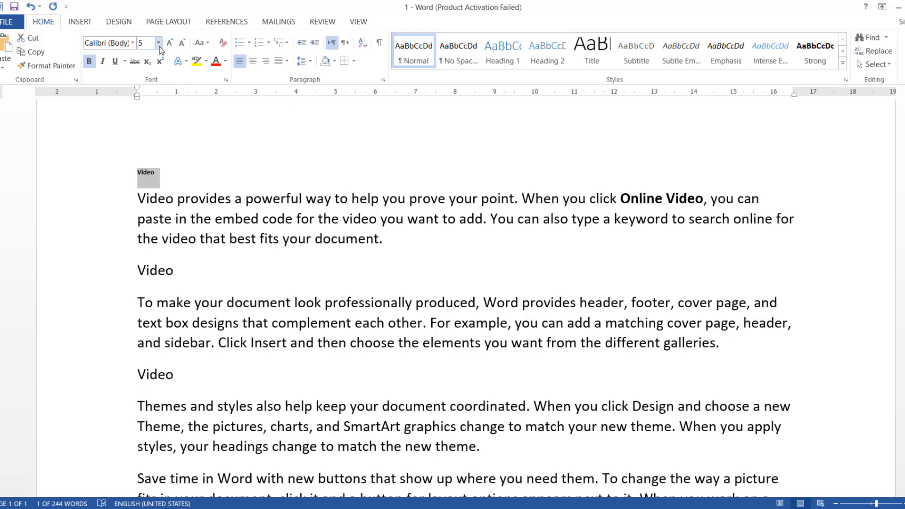
# Set the font size of the first "Video" heading to 18 and deselect it.
pyautogui.click(160, 47)
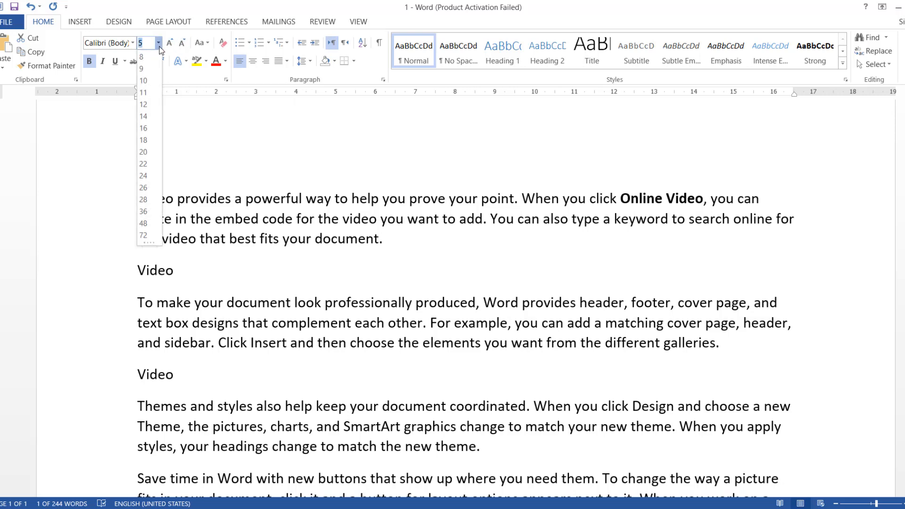
pyautogui.click(151, 140)
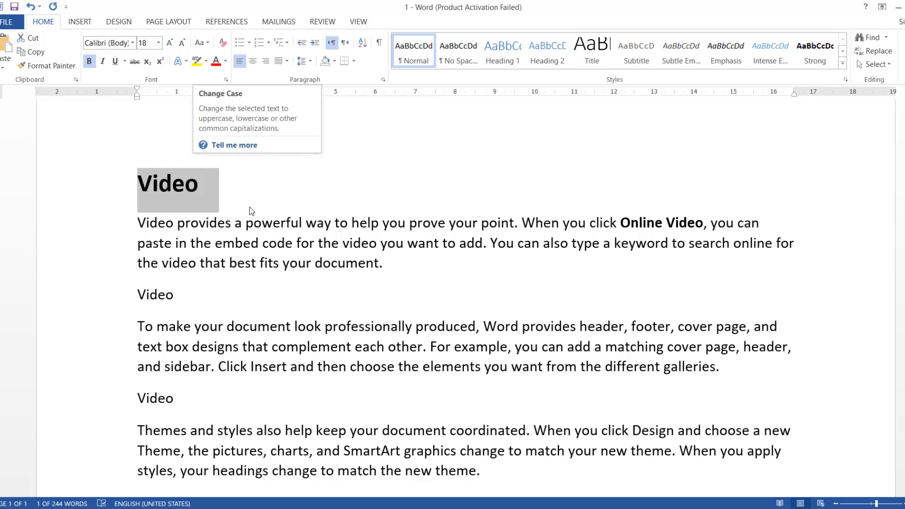
pyautogui.click(259, 243)
pyautogui.moveTo(138, 222); pyautogui.dragTo(380, 272)
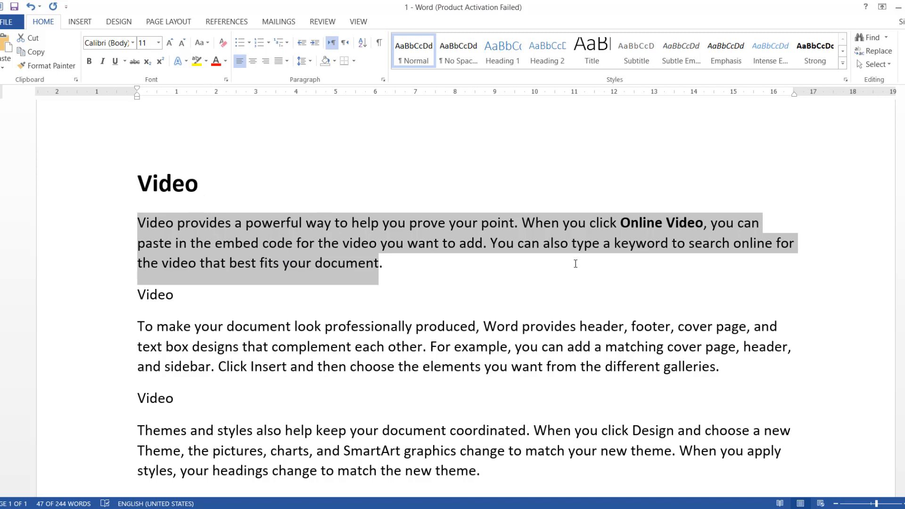
pyautogui.click(516, 264)
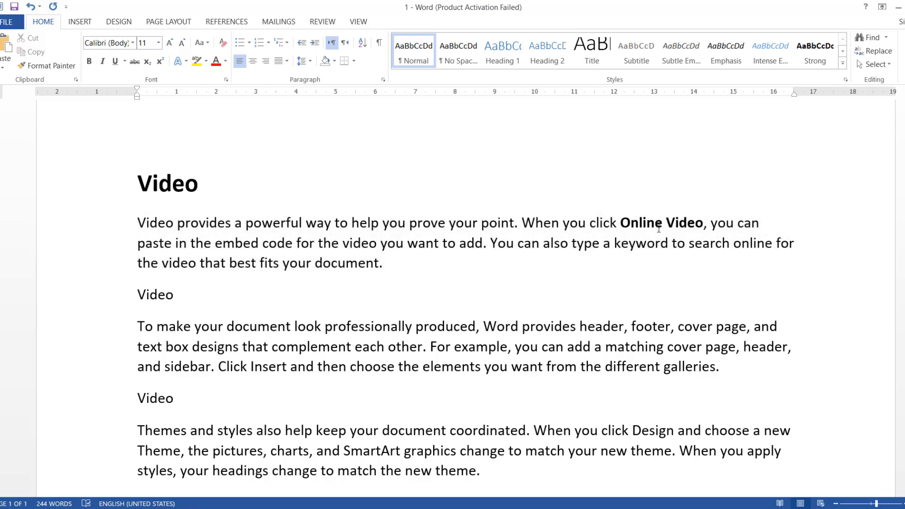
# Replace the first "Video" heading with a copy of the bold "Online Video" text from the paragraph below, on its own line.
pyautogui.moveTo(703, 223); pyautogui.dragTo(634, 223)
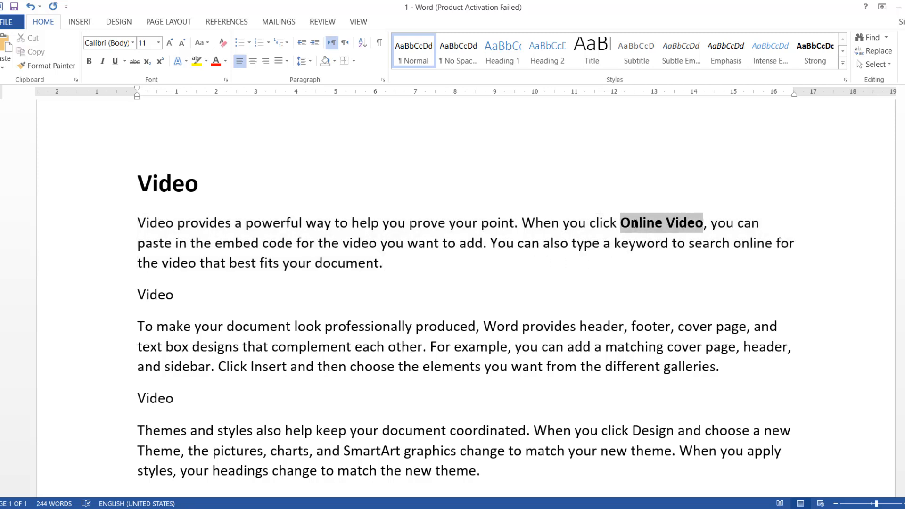
pyautogui.rightClick(635, 223)
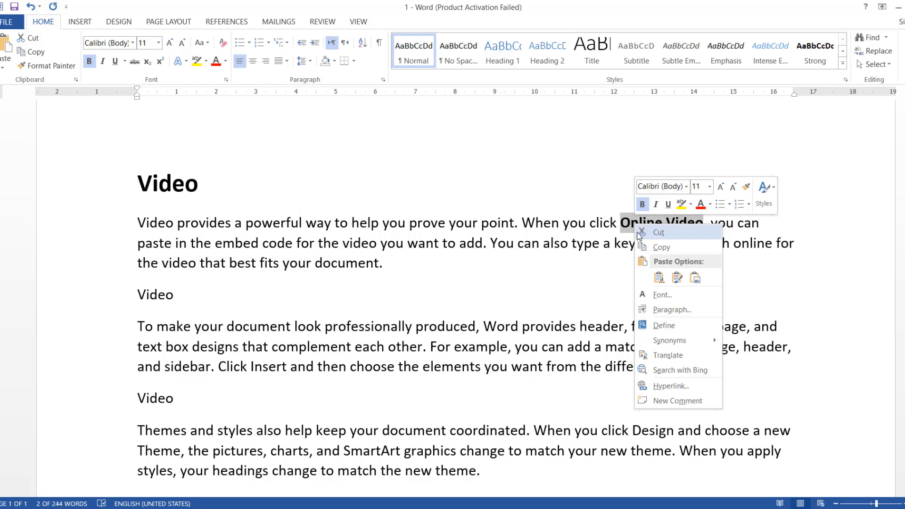
pyautogui.click(656, 250)
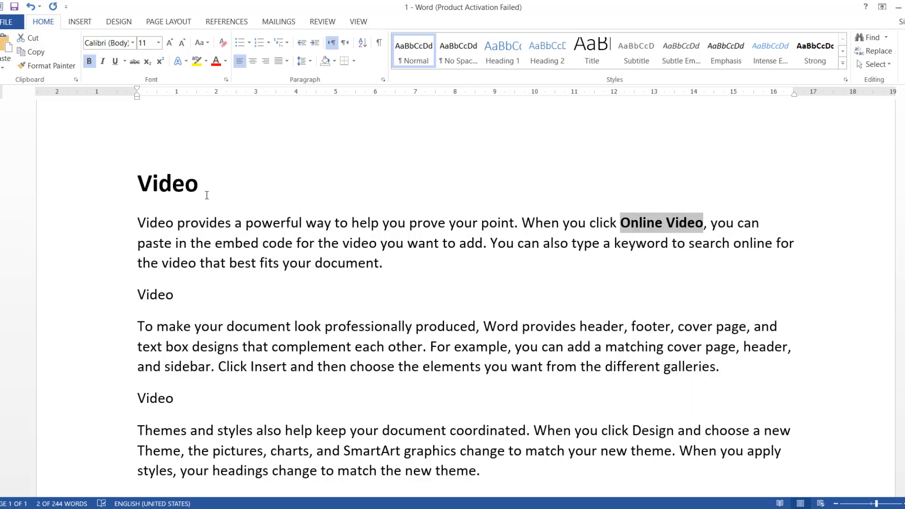
pyautogui.moveTo(206, 195); pyautogui.dragTo(123, 190)
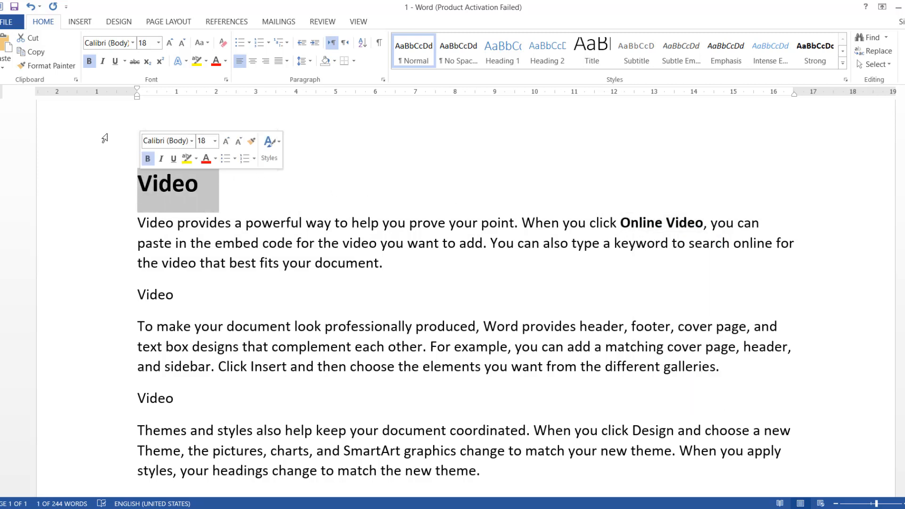
pyautogui.click(7, 42)
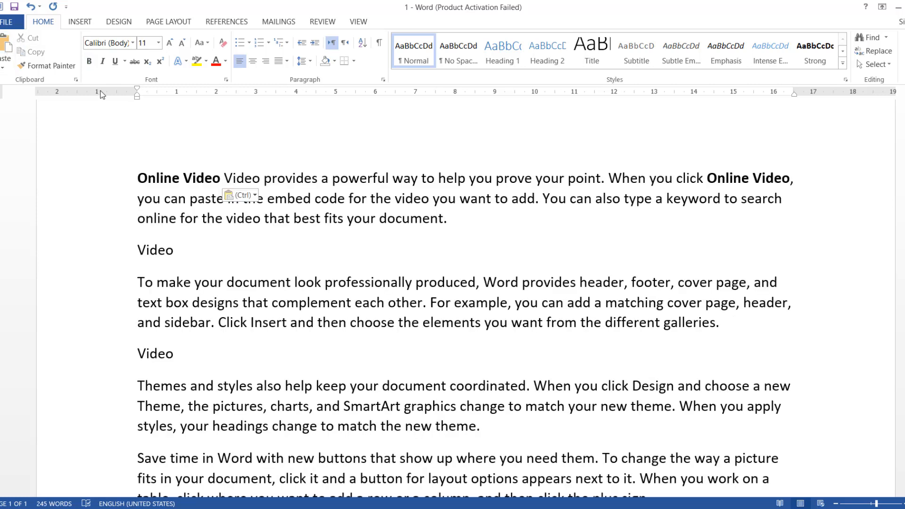
pyautogui.press('Return')
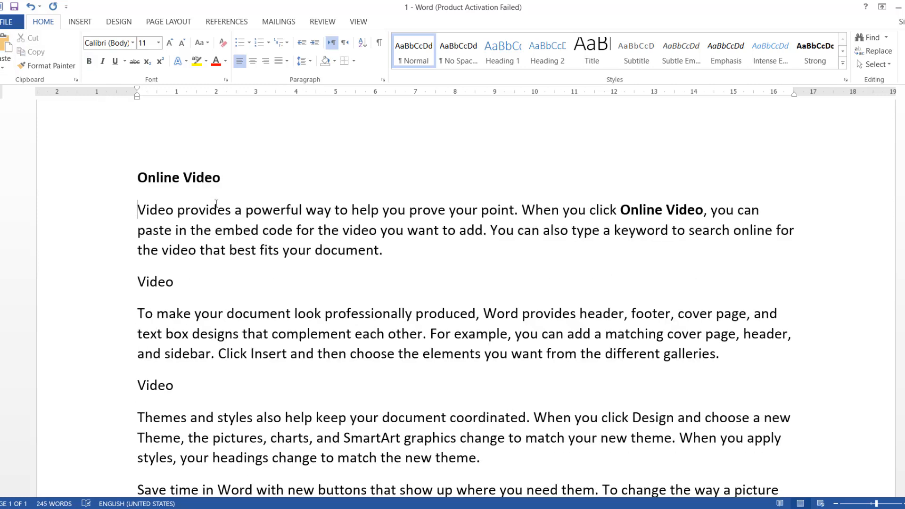
# Change the "Online Video" heading's capitalization to Sentence case.
pyautogui.click(128, 180)
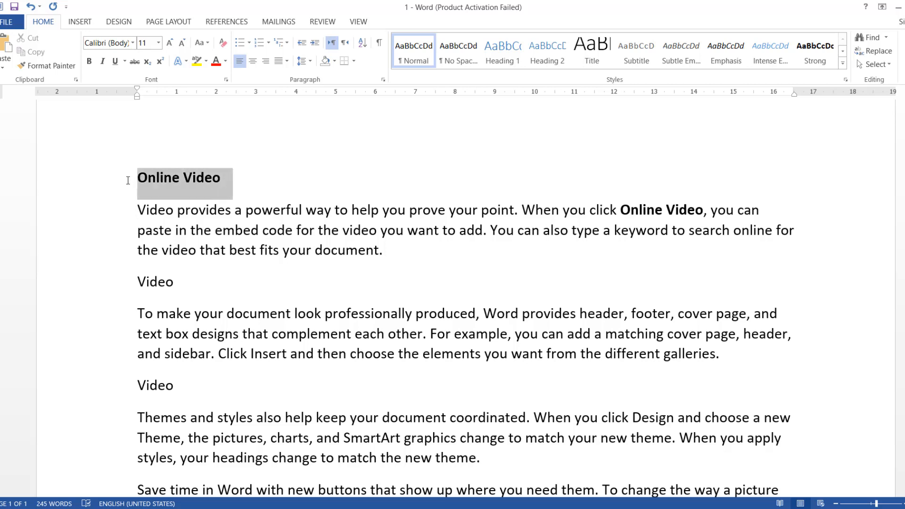
pyautogui.click(208, 45)
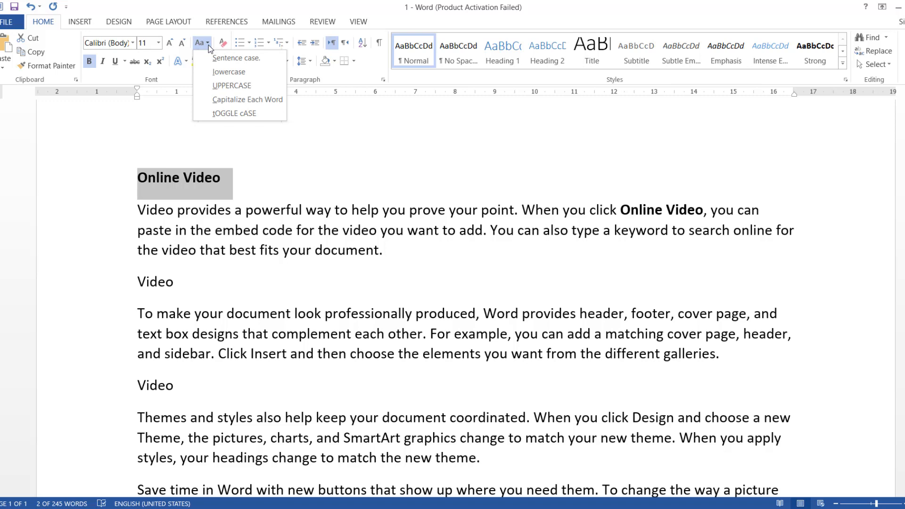
pyautogui.click(229, 62)
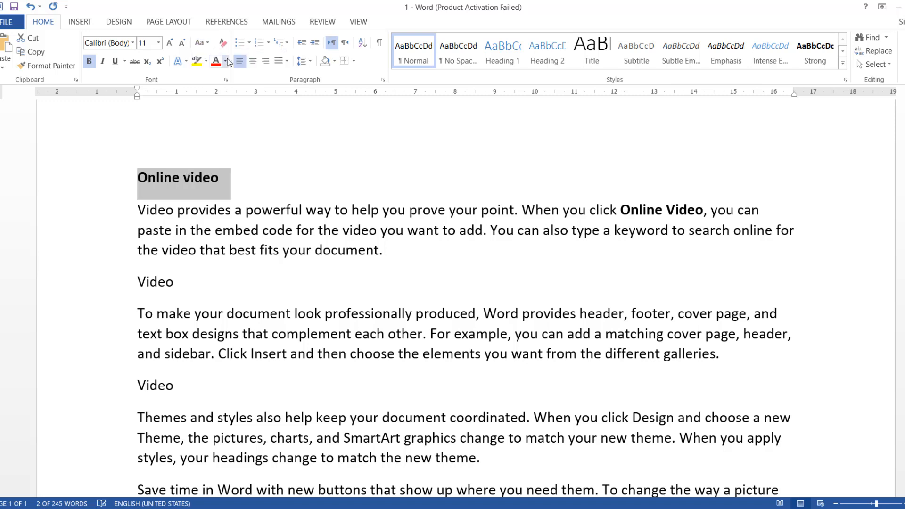
# Highlight the first letter "O" of the "Online video" heading to examine its capitalization.
pyautogui.click(259, 240)
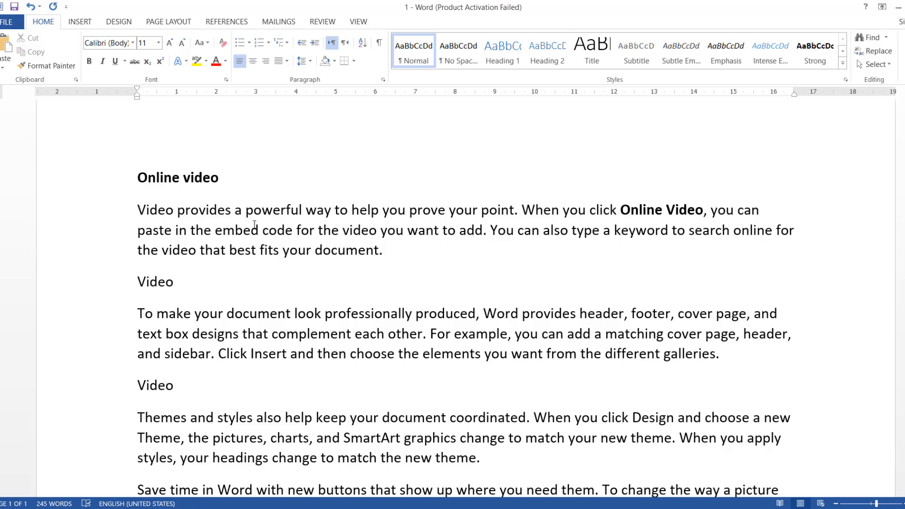
pyautogui.click(148, 178)
pyautogui.moveTo(148, 178); pyautogui.dragTo(138, 178)
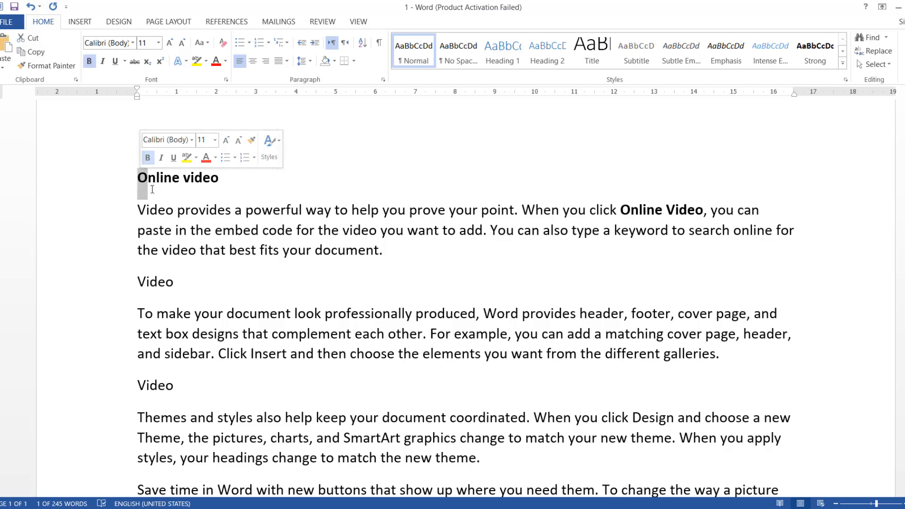
# Highlight the sentences of the first paragraph to examine how each one is capitalized.
pyautogui.moveTo(161, 221); pyautogui.dragTo(483, 235)
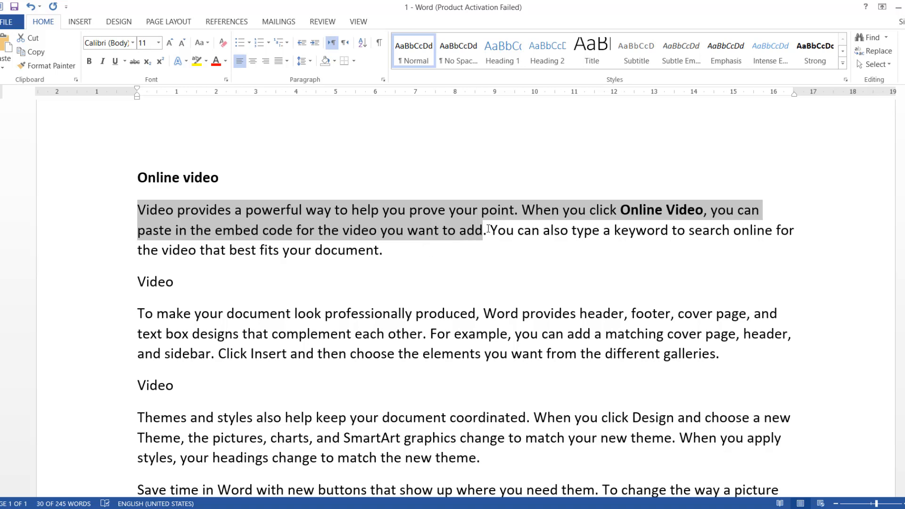
pyautogui.moveTo(490, 229); pyautogui.dragTo(502, 244)
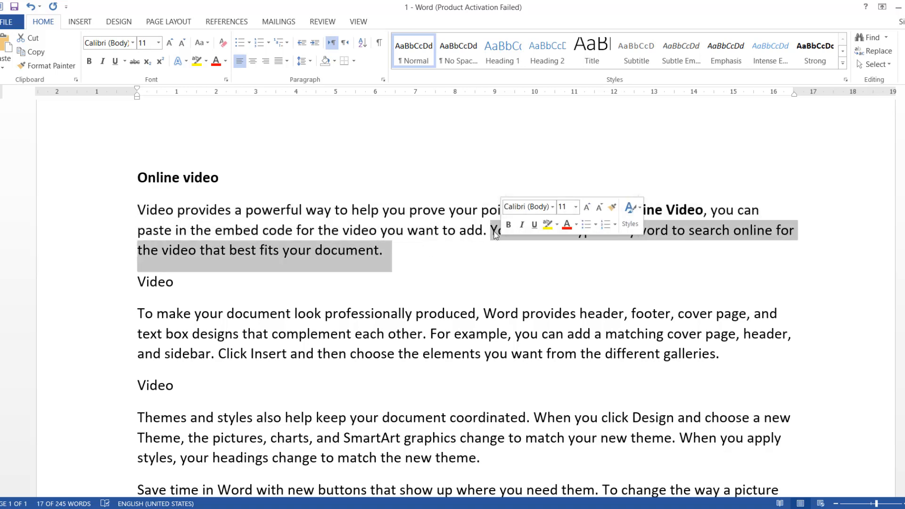
pyautogui.click(490, 234)
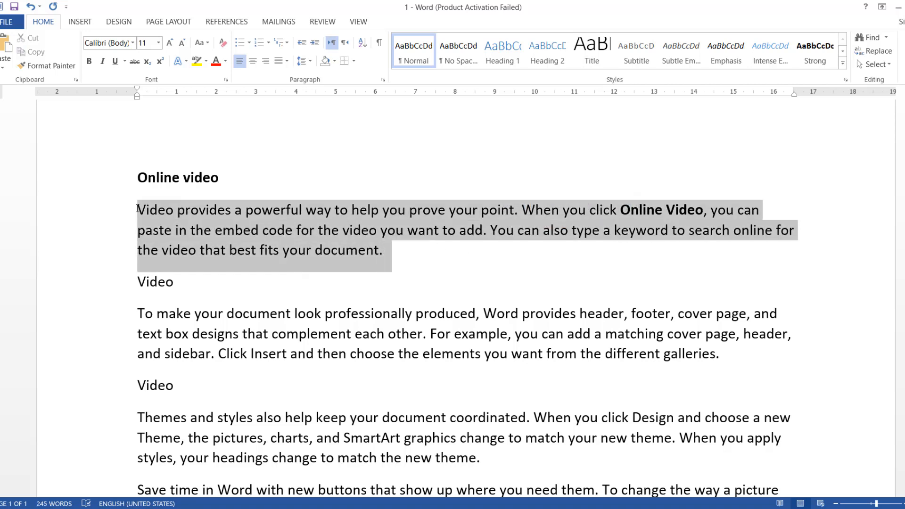
pyautogui.click(209, 45)
pyautogui.click(206, 45)
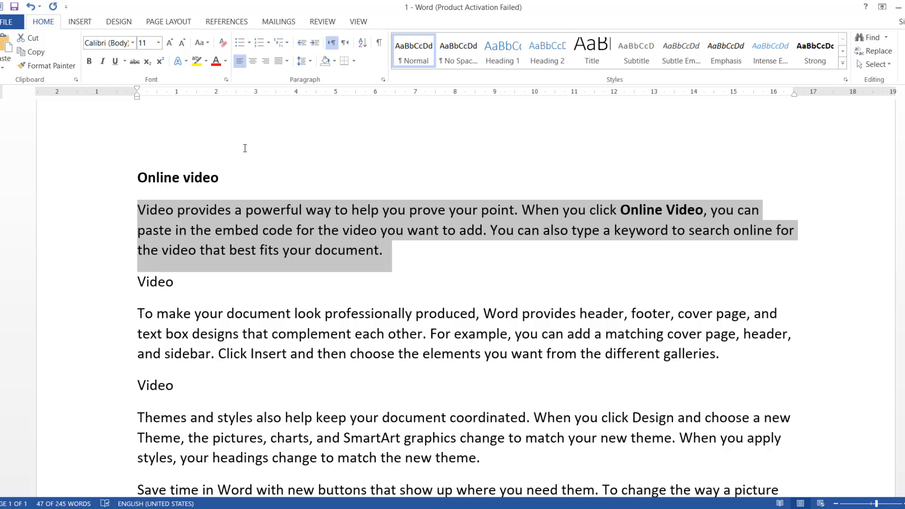
# Change the bold heading above the first paragraph to lowercase.
pyautogui.moveTo(224, 184); pyautogui.dragTo(137, 178)
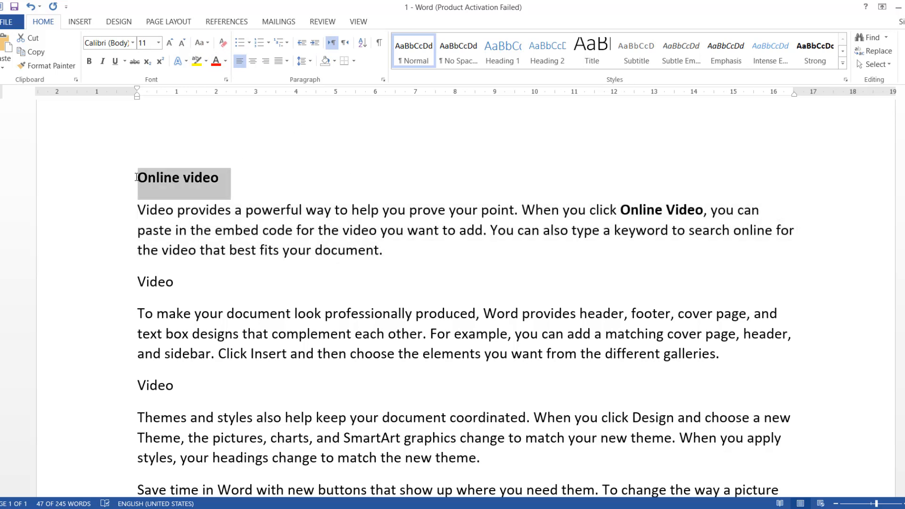
pyautogui.click(211, 43)
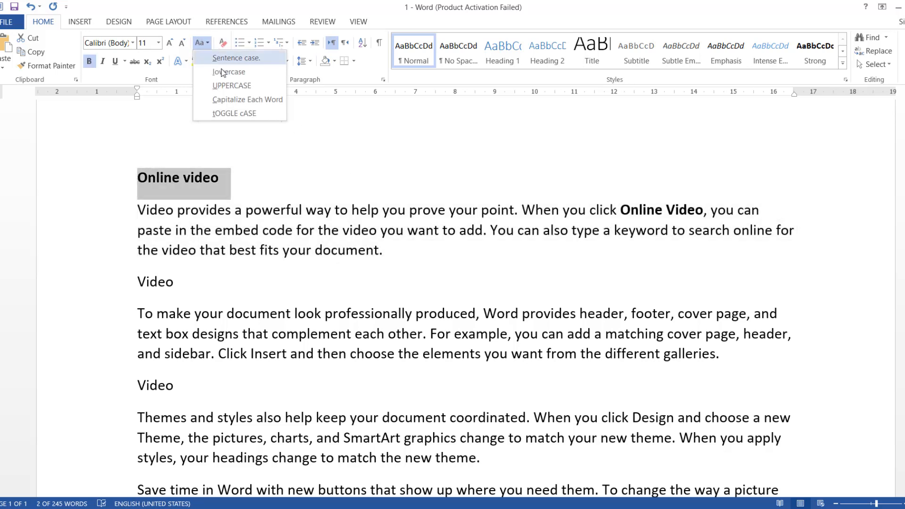
pyautogui.click(225, 76)
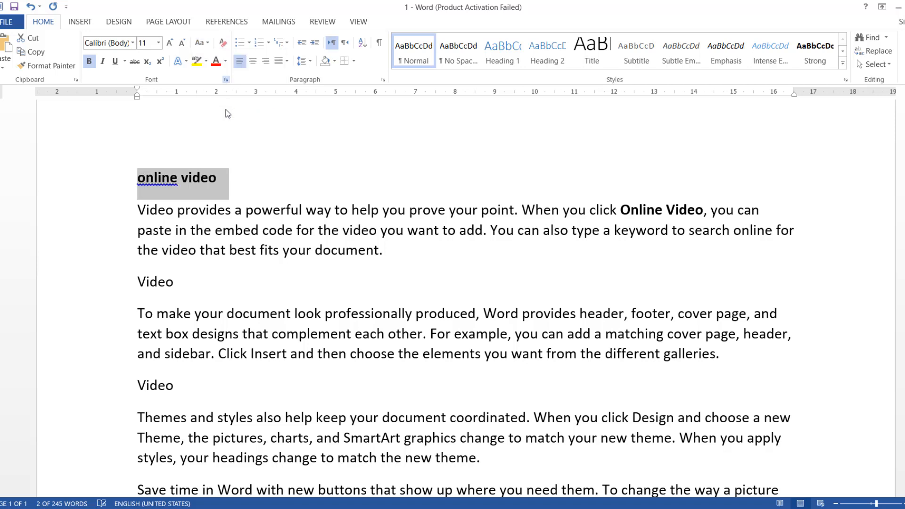
# Change the whole first paragraph to lowercase and convert it back to Sentence case.
pyautogui.moveTo(137, 209); pyautogui.dragTo(387, 249)
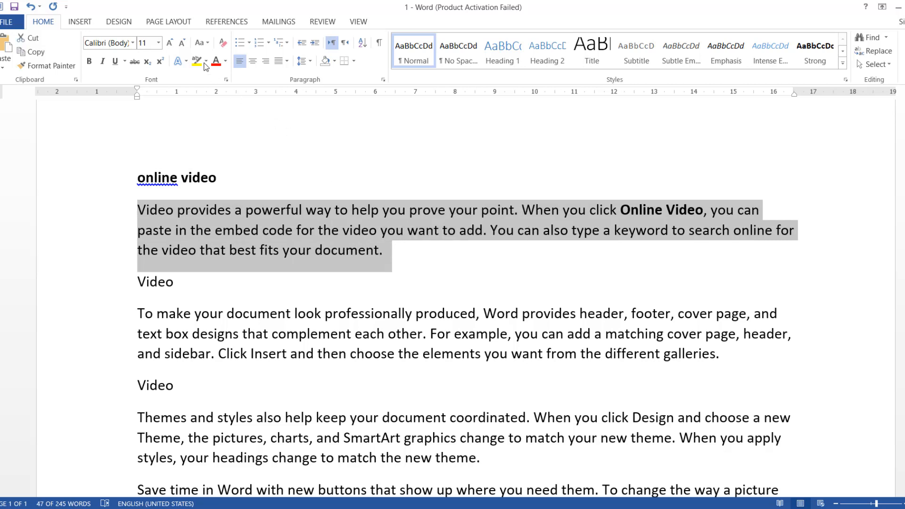
pyautogui.click(202, 46)
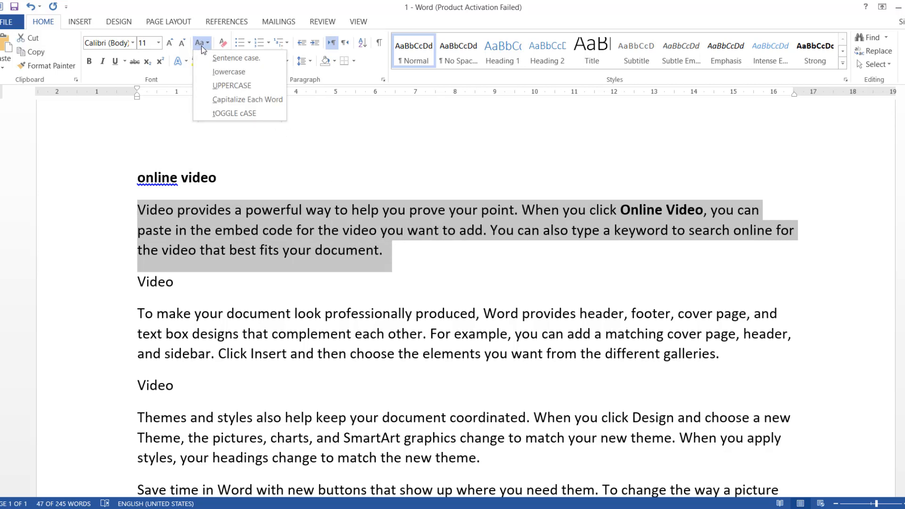
pyautogui.click(218, 75)
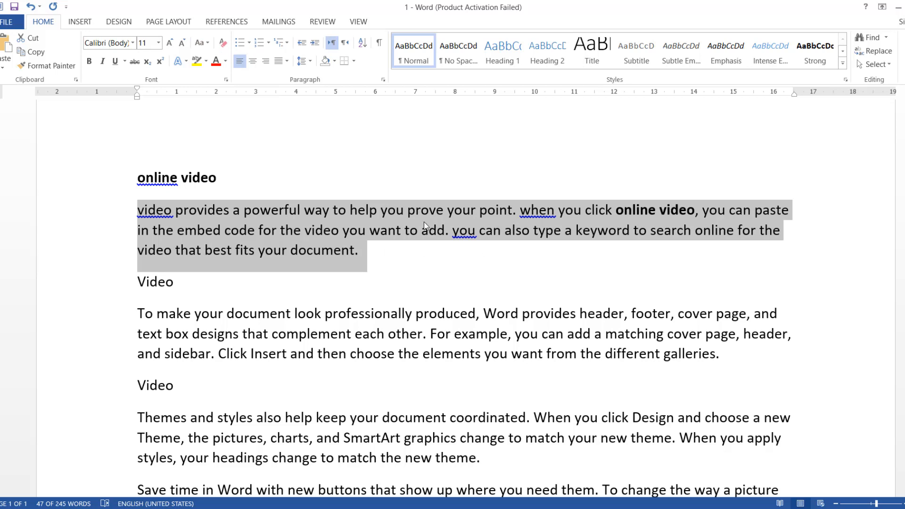
pyautogui.click(205, 43)
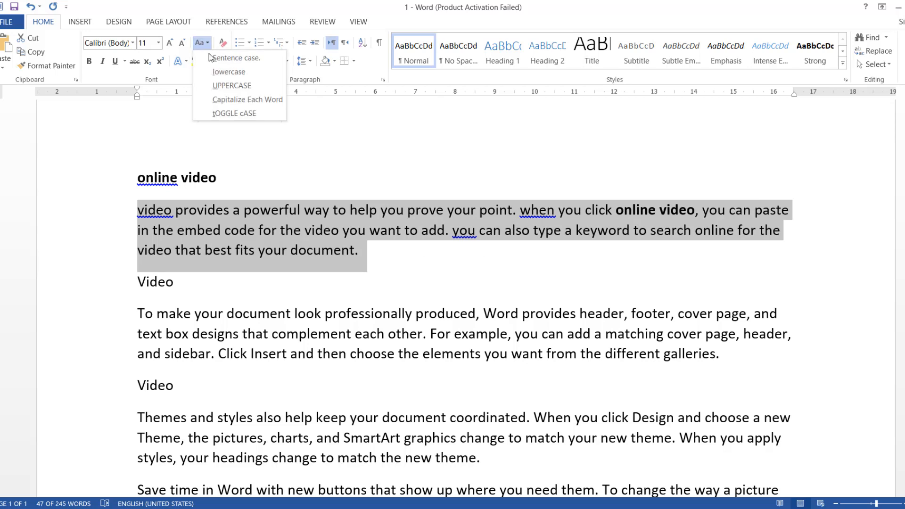
pyautogui.click(210, 55)
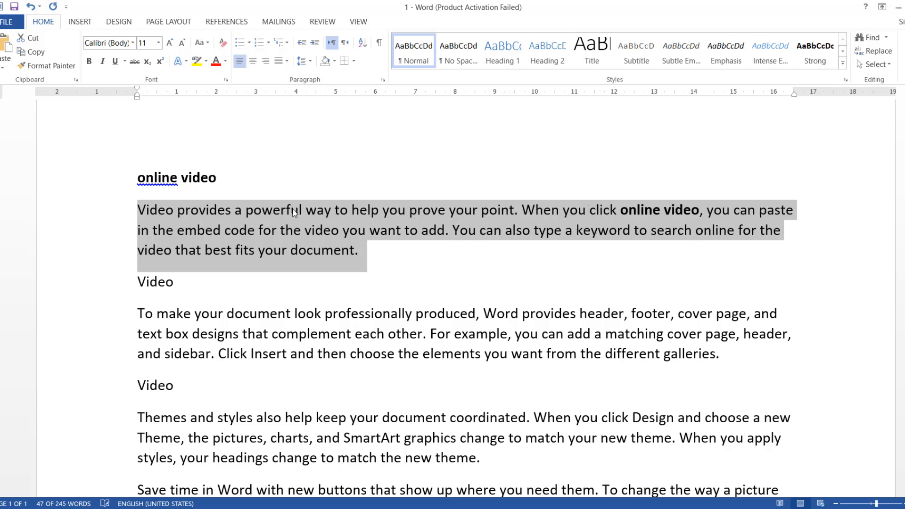
# Change the bold "online video" heading to UPPERCASE, followed by Capitalize Each Word.
pyautogui.click(220, 178)
pyautogui.moveTo(219, 178); pyautogui.dragTo(133, 181)
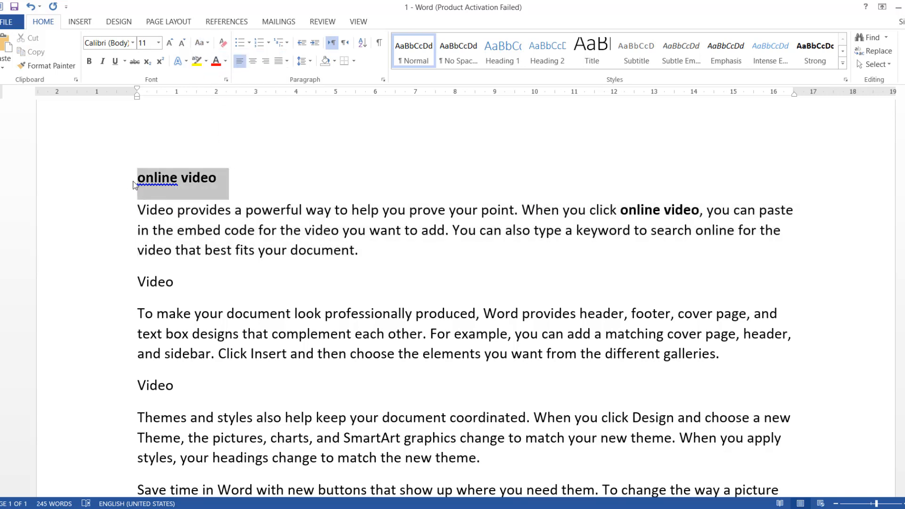
pyautogui.click(201, 44)
pyautogui.click(219, 85)
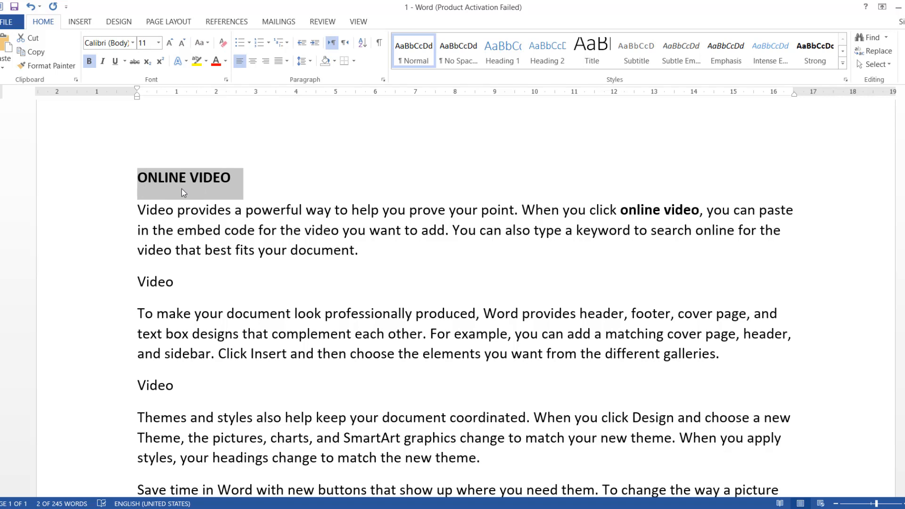
pyautogui.click(200, 44)
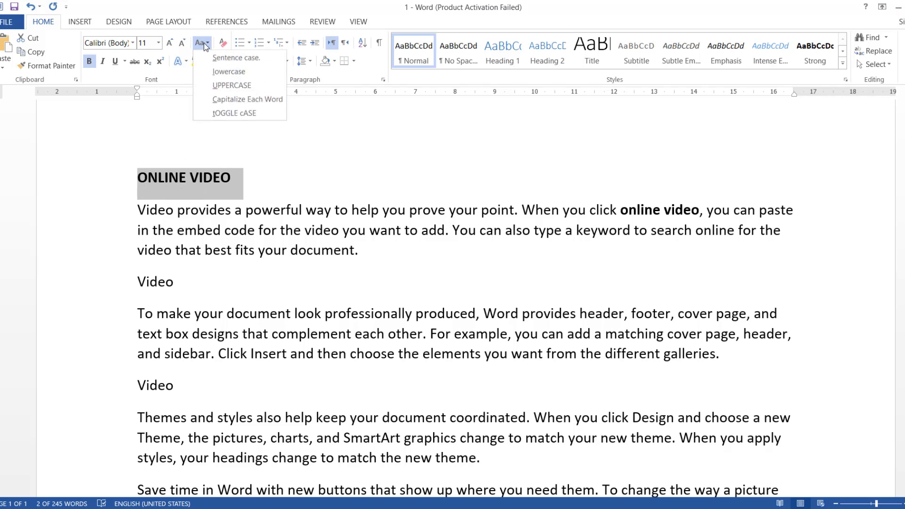
pyautogui.click(229, 100)
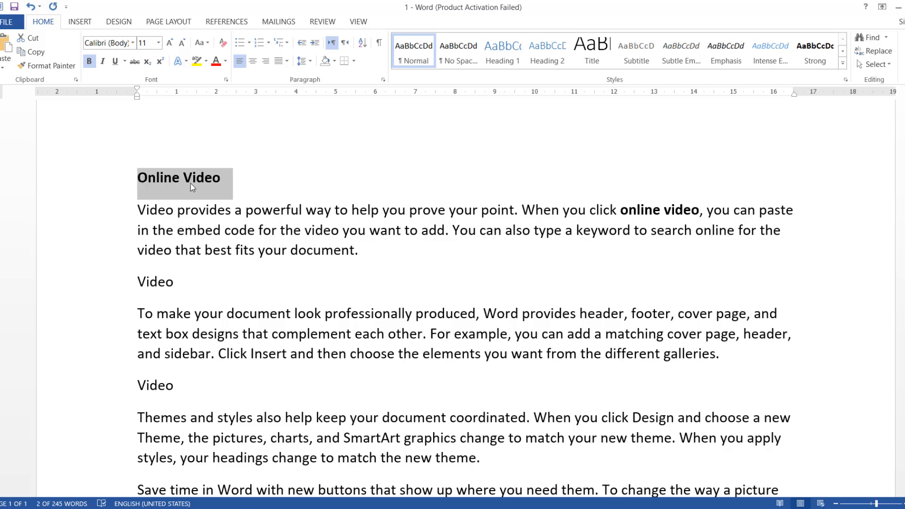
# Try Capitalize Each Word on the first sentence of the first paragraph and return it to Sentence case.
pyautogui.click(206, 209)
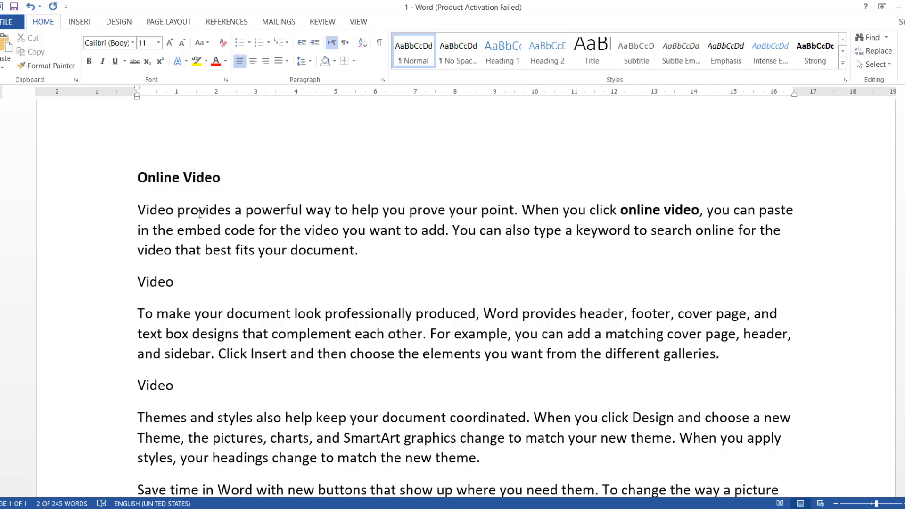
pyautogui.moveTo(138, 209); pyautogui.dragTo(511, 210)
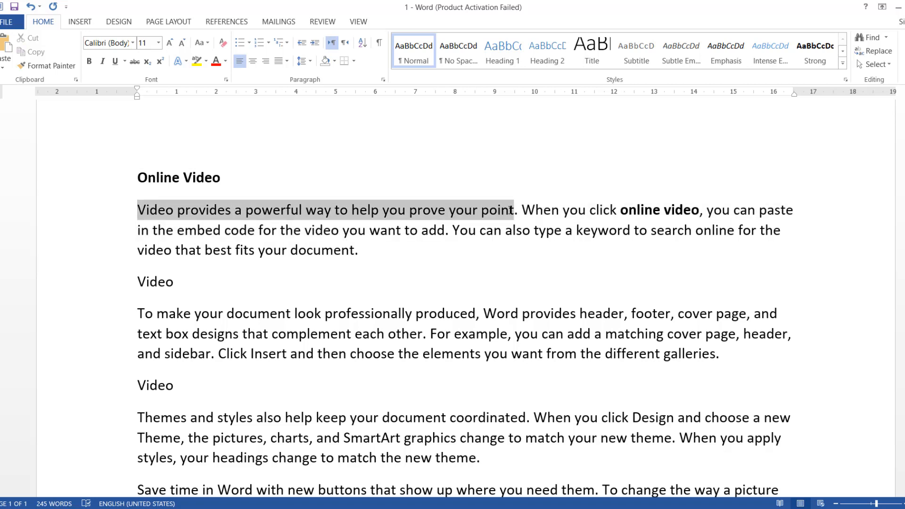
pyautogui.click(200, 42)
pyautogui.click(236, 99)
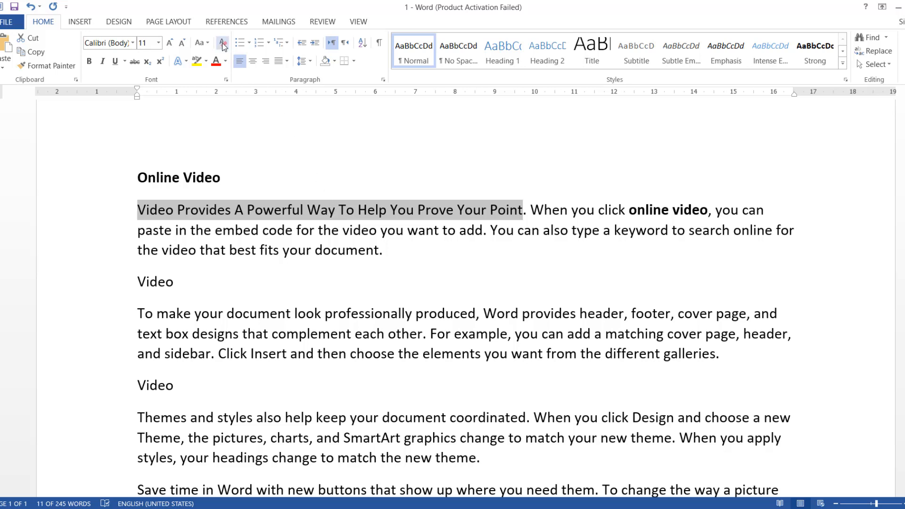
pyautogui.click(207, 44)
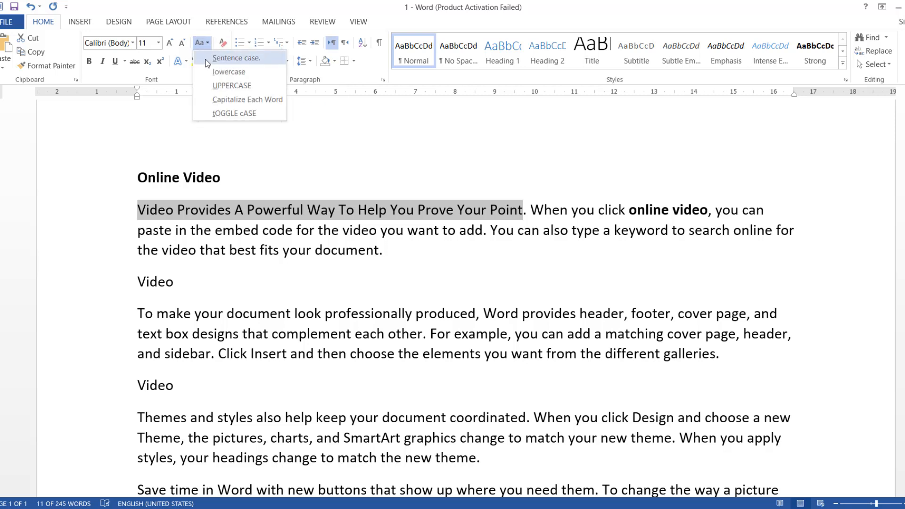
pyautogui.click(205, 61)
# Try tOGGLE cASE on the "Online Video" heading, return it to Capitalize Each Word, and deselect it.
pyautogui.click(222, 179)
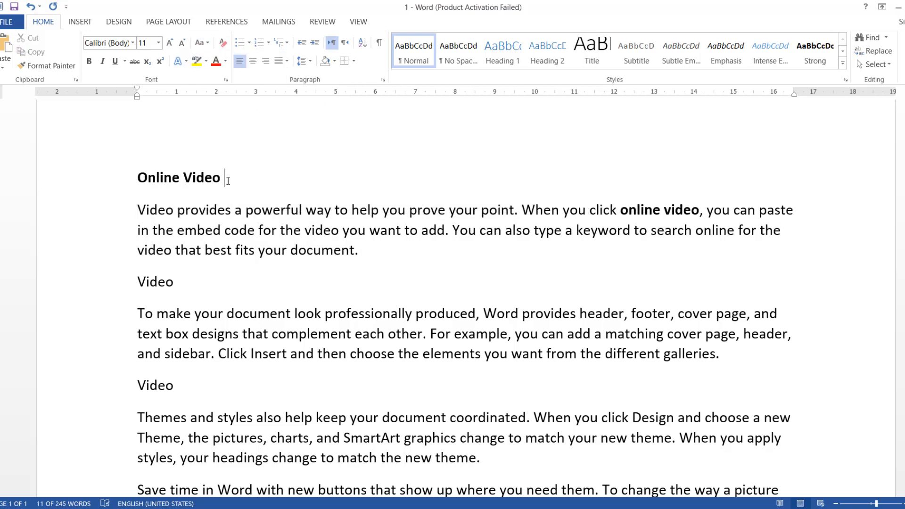
pyautogui.tripleClick(221, 181)
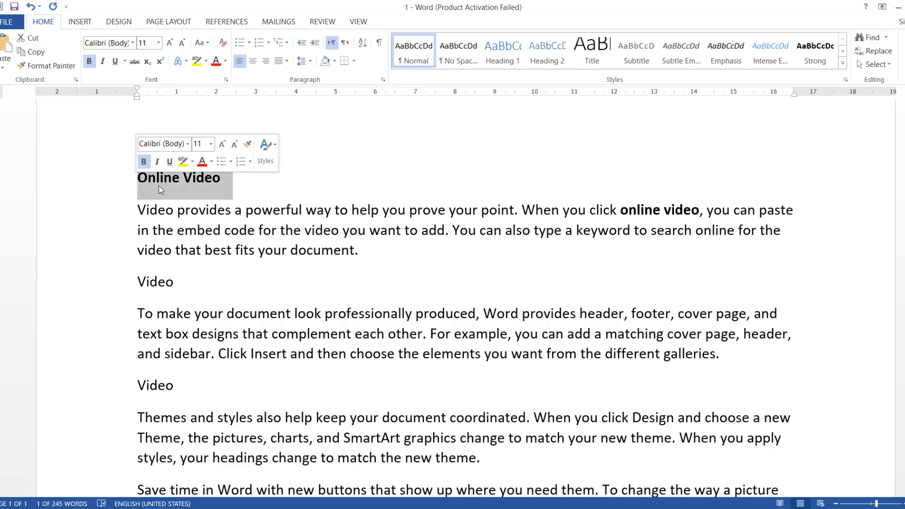
pyautogui.click(210, 45)
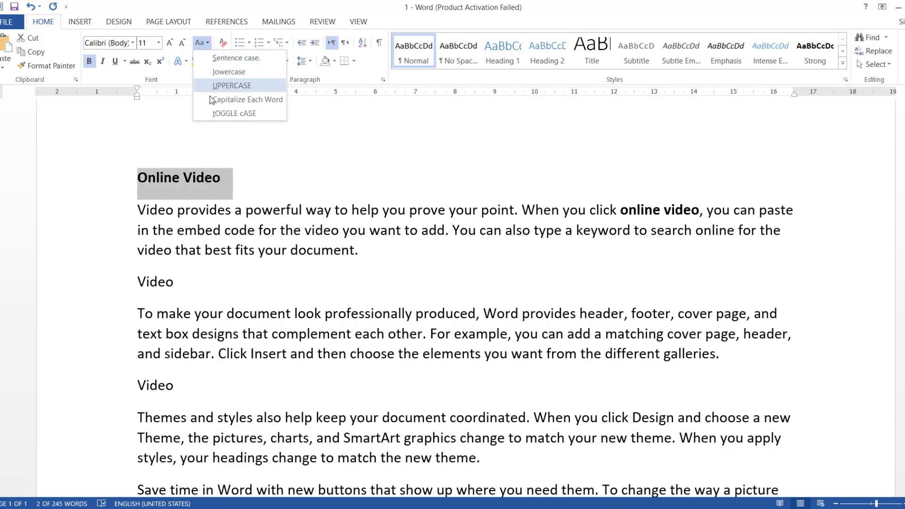
pyautogui.click(226, 117)
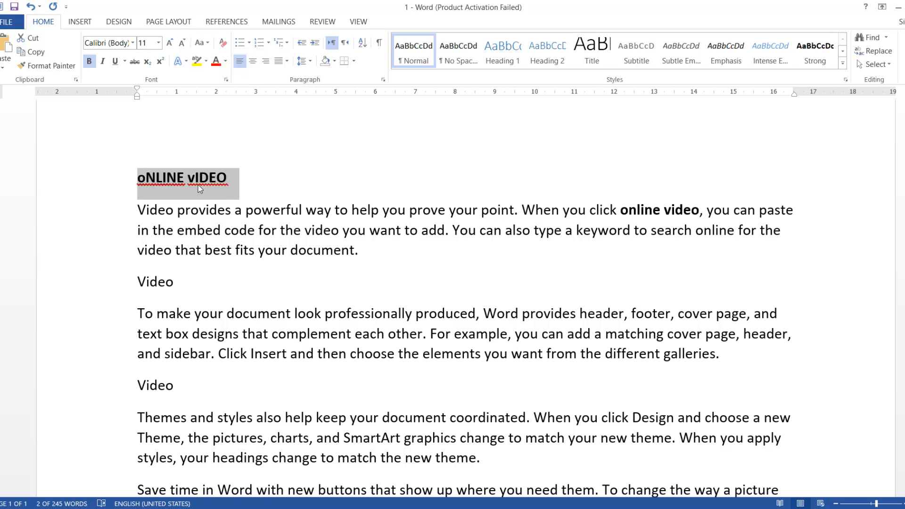
pyautogui.click(202, 43)
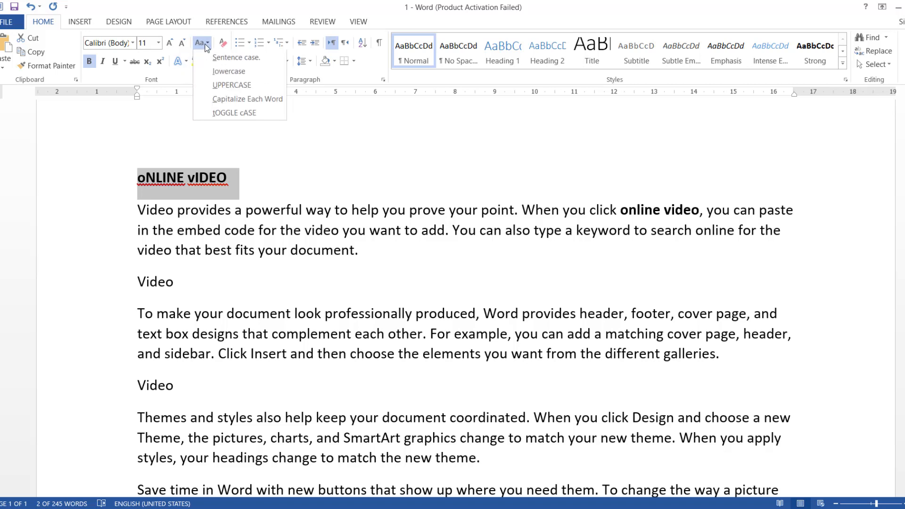
pyautogui.click(220, 99)
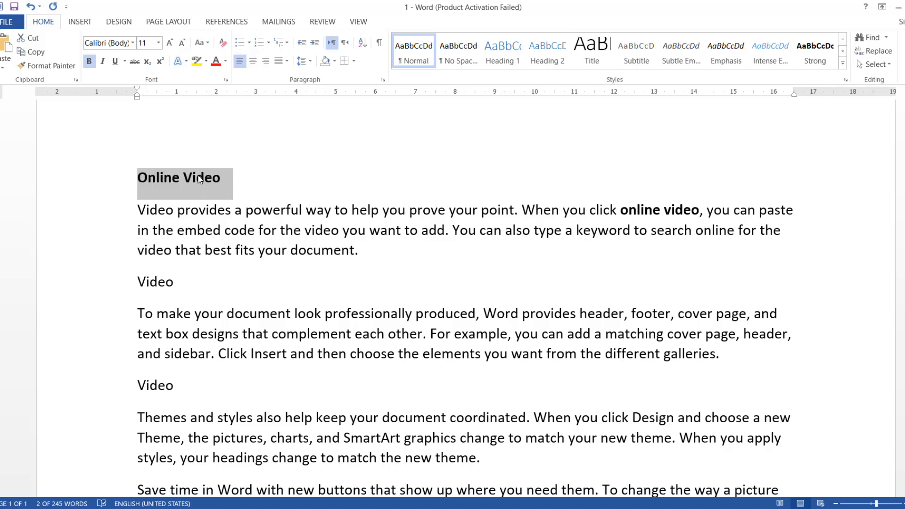
pyautogui.click(209, 201)
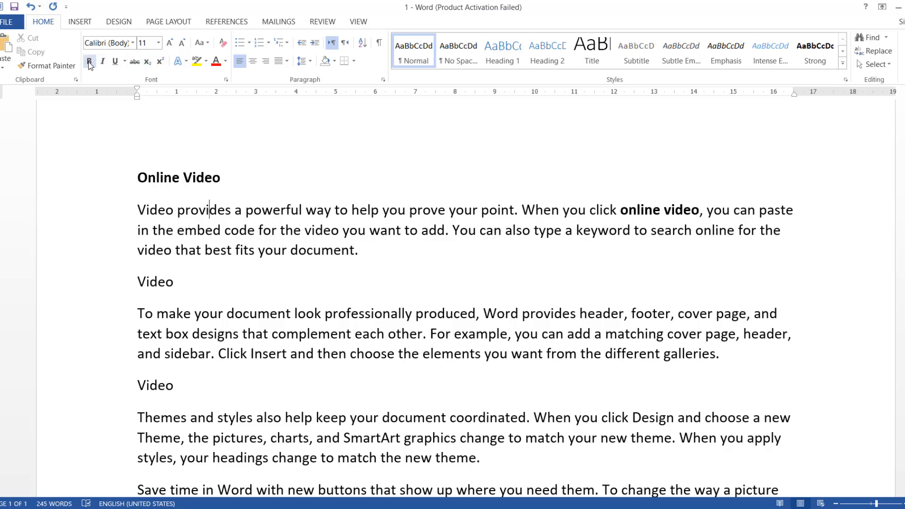
# Italicize the bold "Online Video" heading and deselect it.
pyautogui.click(181, 177)
pyautogui.moveTo(223, 179); pyautogui.dragTo(149, 181)
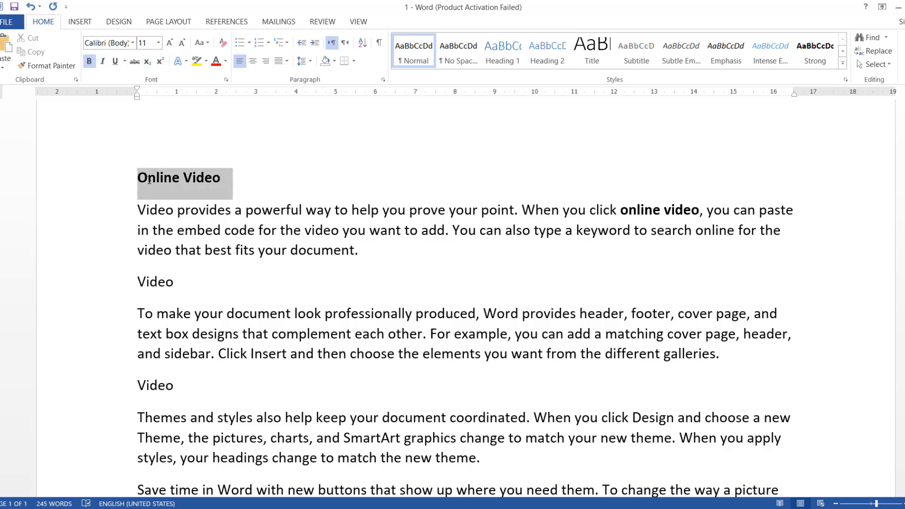
pyautogui.click(103, 62)
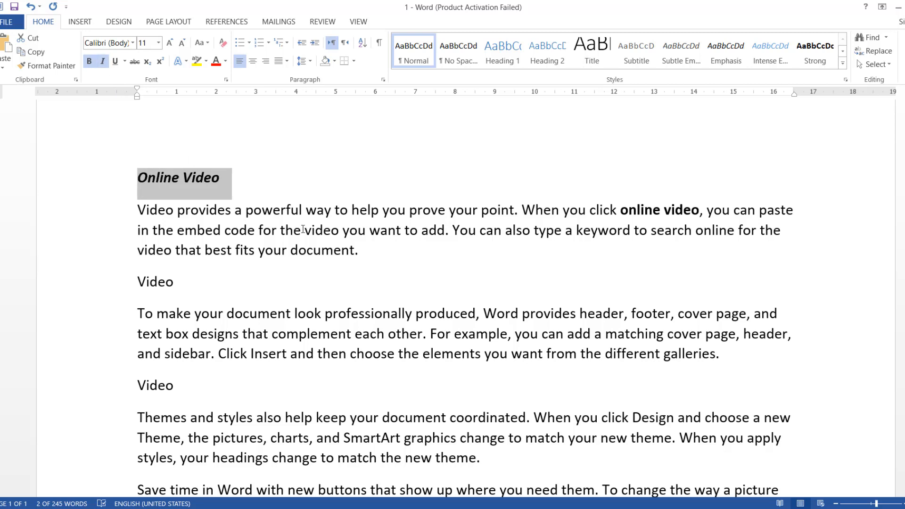
pyautogui.click(385, 230)
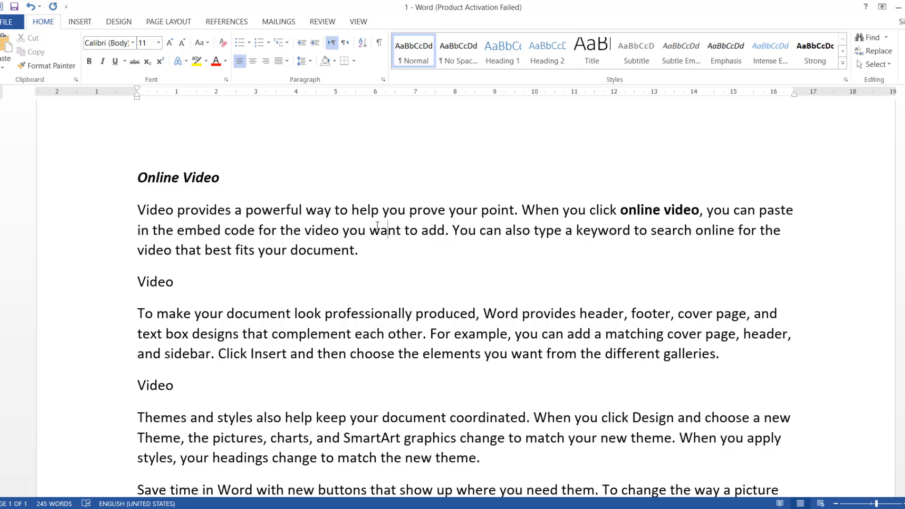
# Italicize the word "want" in the first paragraph and deselect it.
pyautogui.click(399, 232)
pyautogui.moveTo(400, 231); pyautogui.dragTo(370, 231)
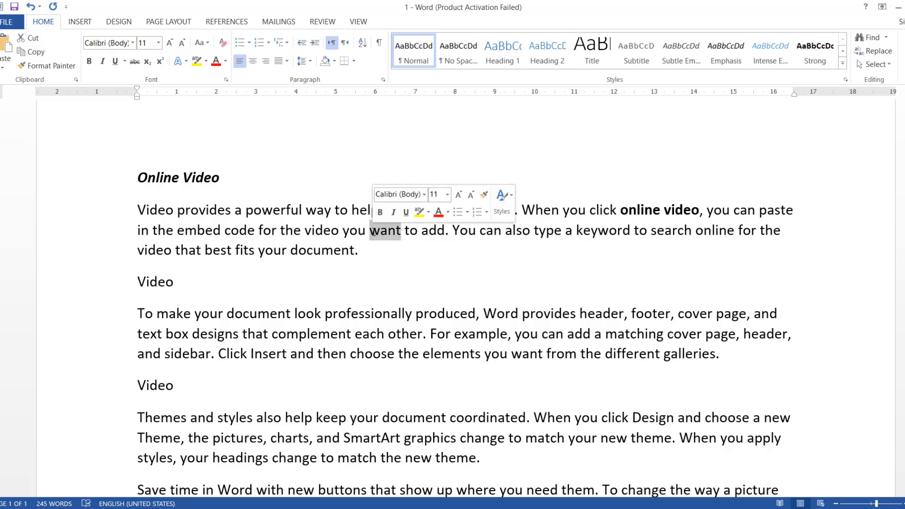
pyautogui.click(103, 62)
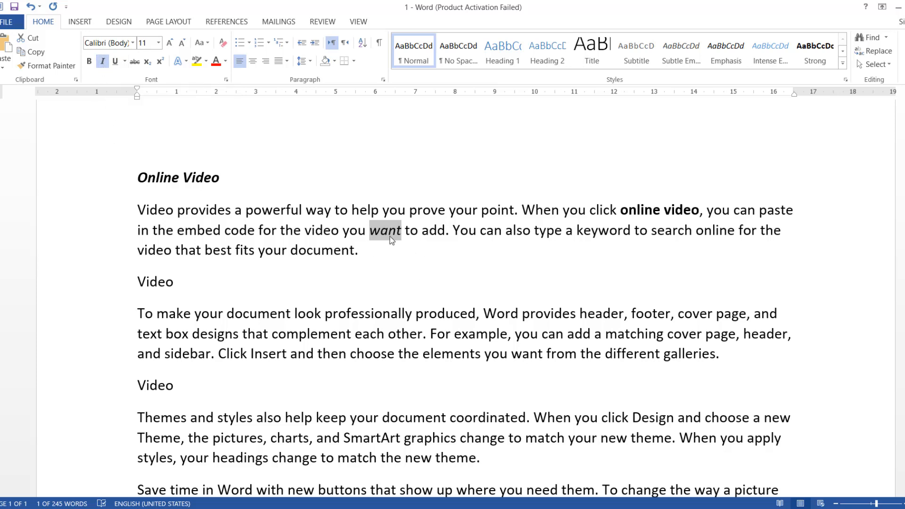
pyautogui.click(405, 252)
# Highlight "video you want to add" and the bold "online video" in the first paragraph to compare their emphasis.
pyautogui.moveTo(306, 231); pyautogui.dragTo(435, 234)
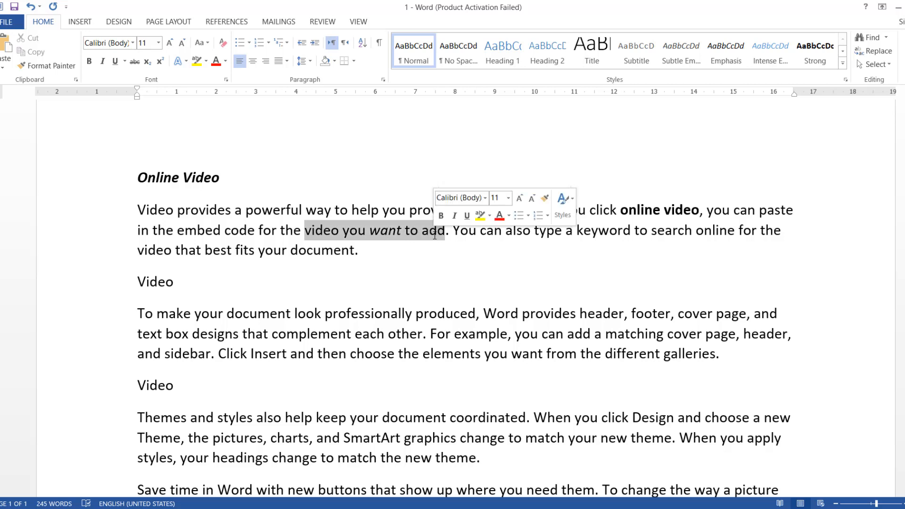
pyautogui.click(412, 250)
pyautogui.moveTo(699, 210); pyautogui.dragTo(624, 211)
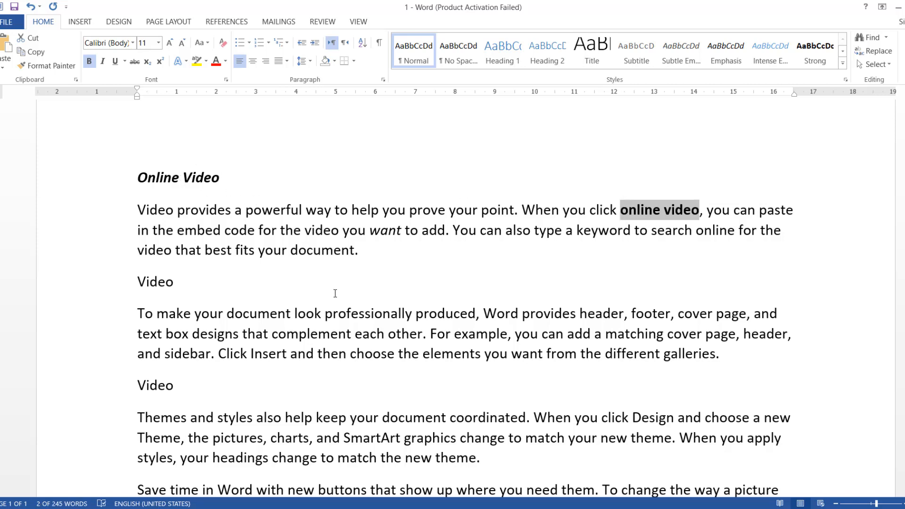
pyautogui.scroll(-2, 335, 293)
pyautogui.scroll(-2, 335, 293)
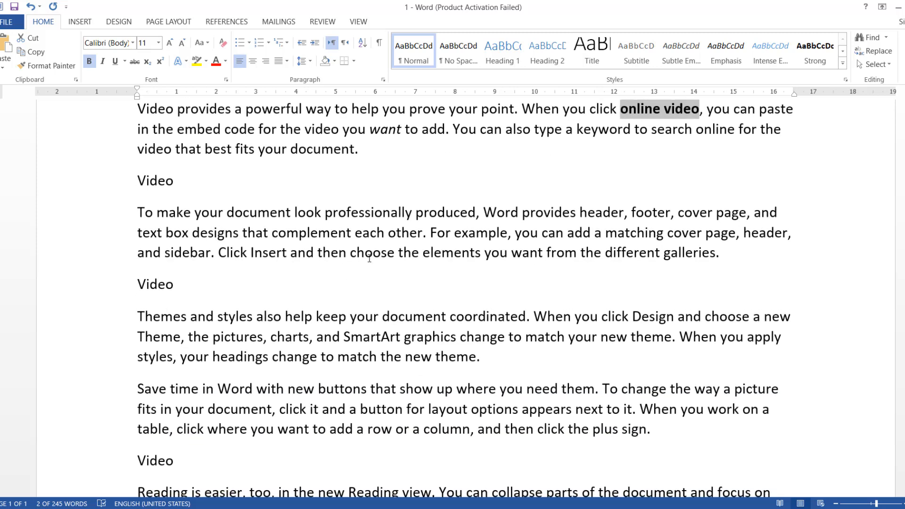
# Strike through the word "you" before "prove your point" in the first paragraph.
pyautogui.click(340, 221)
pyautogui.scroll(4, 340, 221)
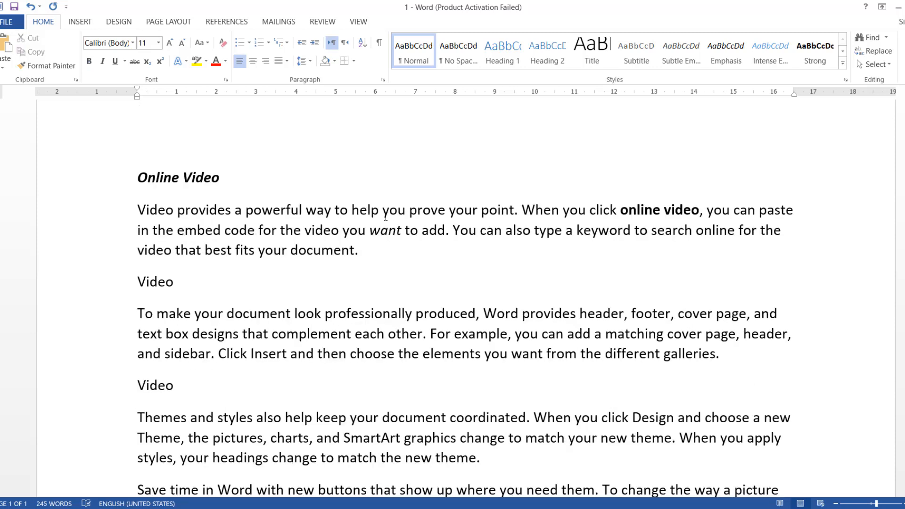
pyautogui.moveTo(384, 215); pyautogui.dragTo(404, 215)
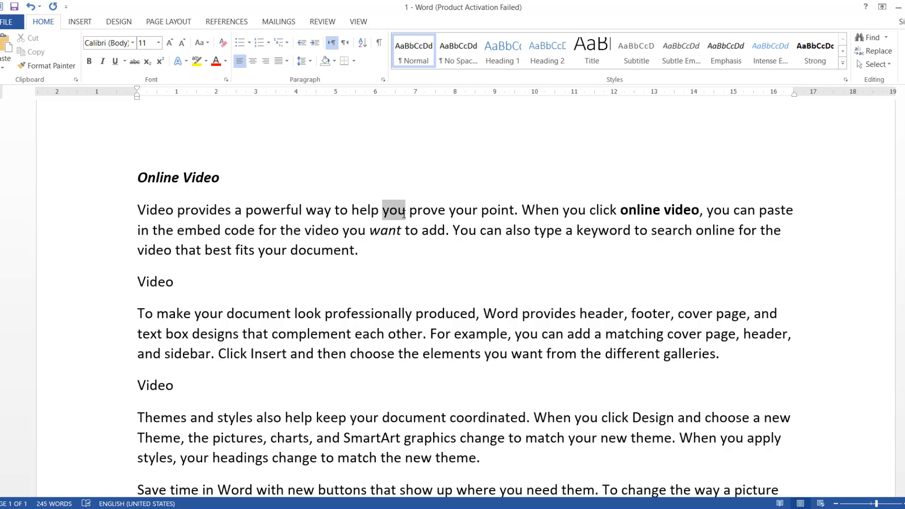
pyautogui.click(135, 61)
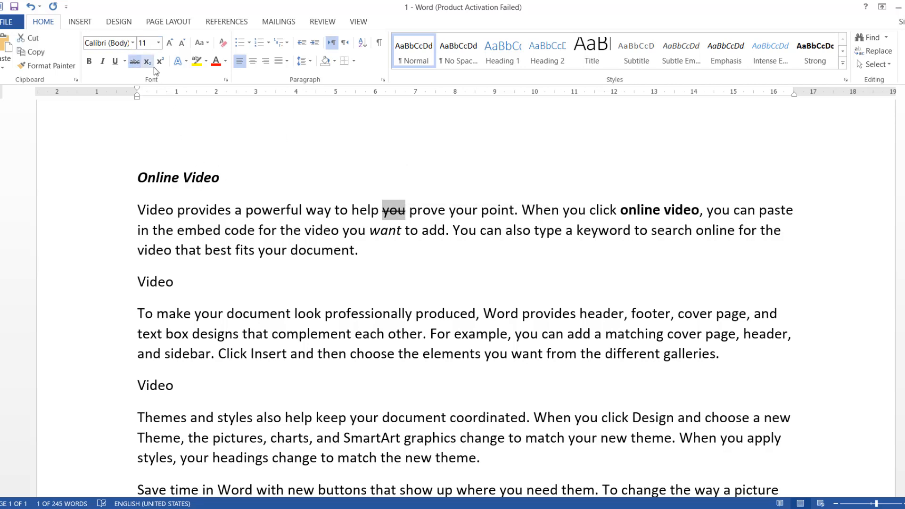
# Add a line reading "1st 2nd" with automatic ordinals under the first "Video" line, and start another line below it.
pyautogui.click(266, 284)
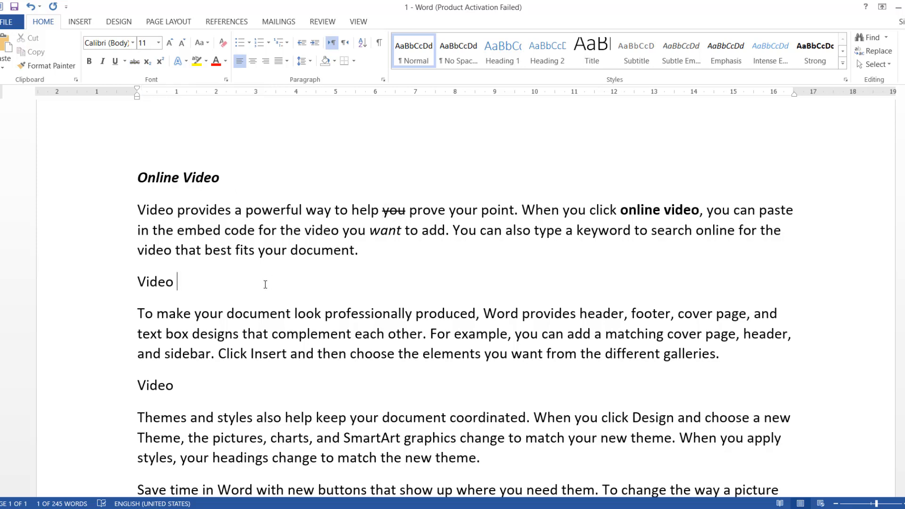
pyautogui.press('Return')
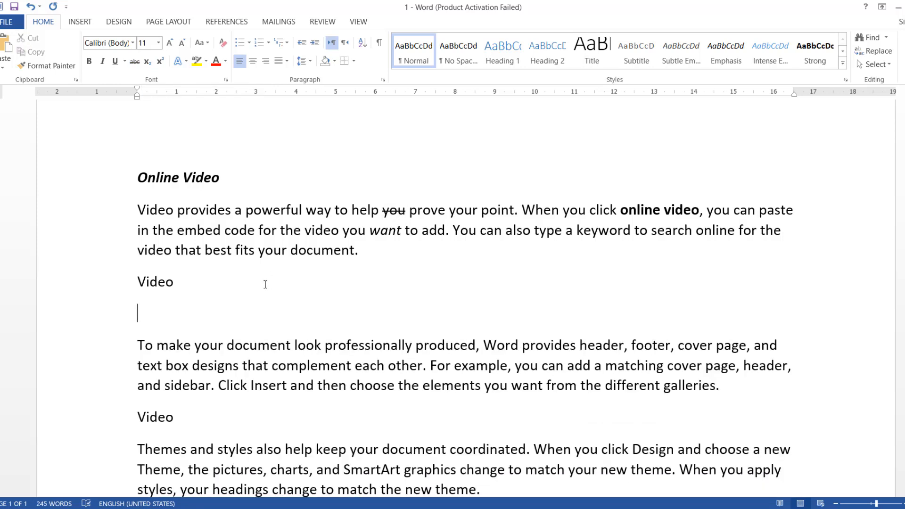
pyautogui.write('1st')
pyautogui.write('2nd')
pyautogui.press('Return')
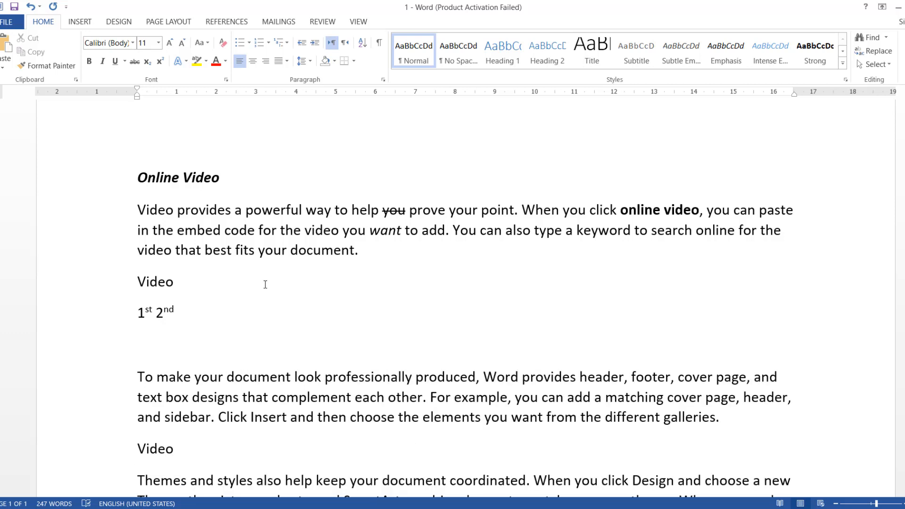
# Enter X2 on the new line, try superscript on the 2, and make it subscript instead.
pyautogui.write('x')
pyautogui.press('BackSpace')
pyautogui.write('X2')
pyautogui.moveTo(153, 346); pyautogui.dragTo(145, 349)
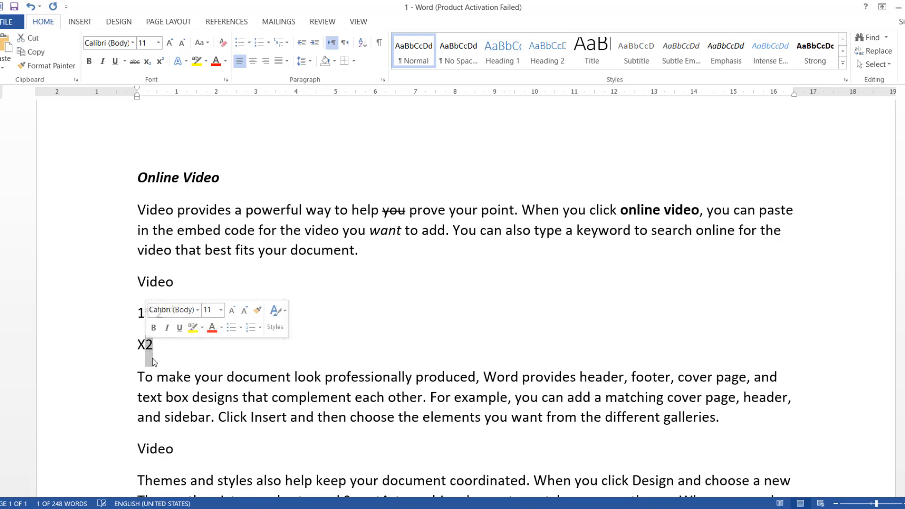
pyautogui.click(161, 62)
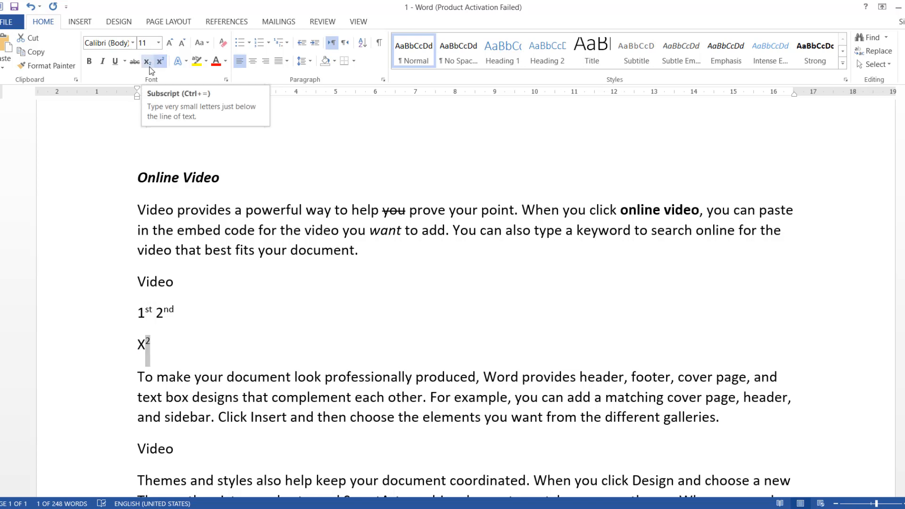
pyautogui.click(148, 62)
pyautogui.click(170, 338)
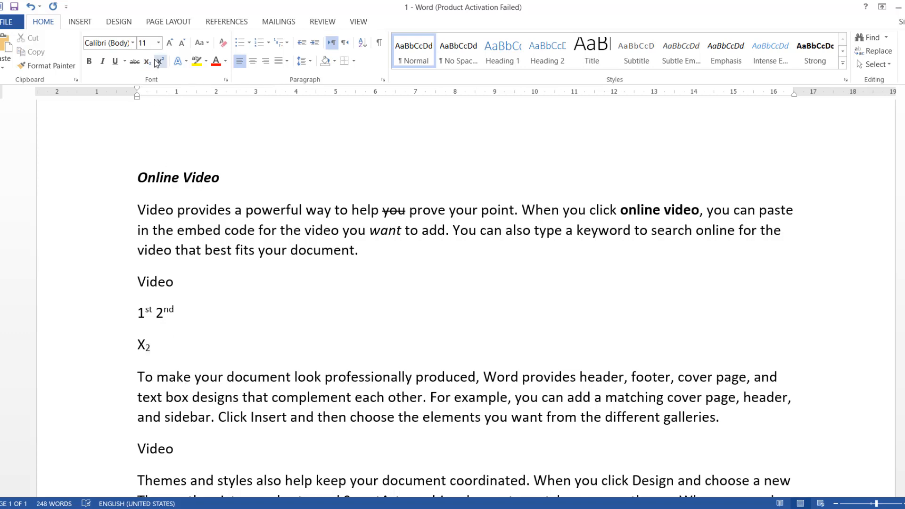
# Give the "Online Video" heading the dark-filled text effect with a blue shadow and set its font size to 48.
pyautogui.tripleClick(222, 180)
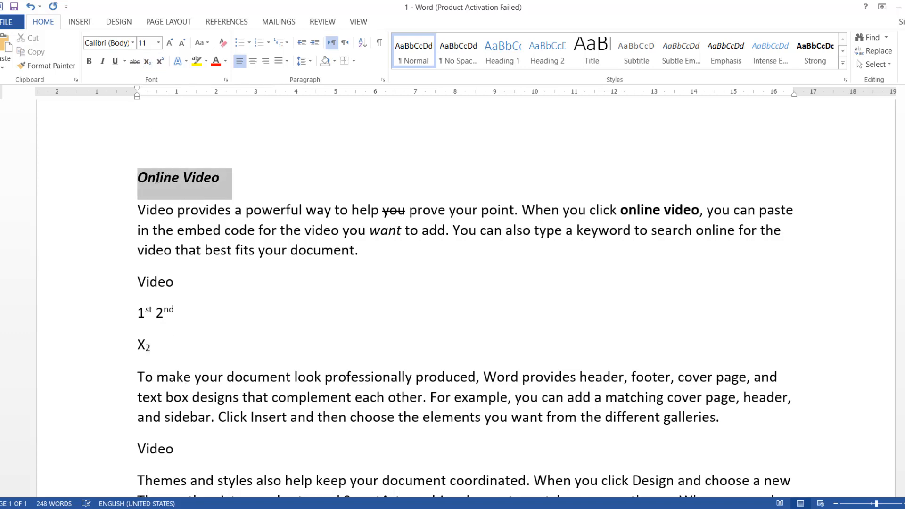
pyautogui.click(186, 61)
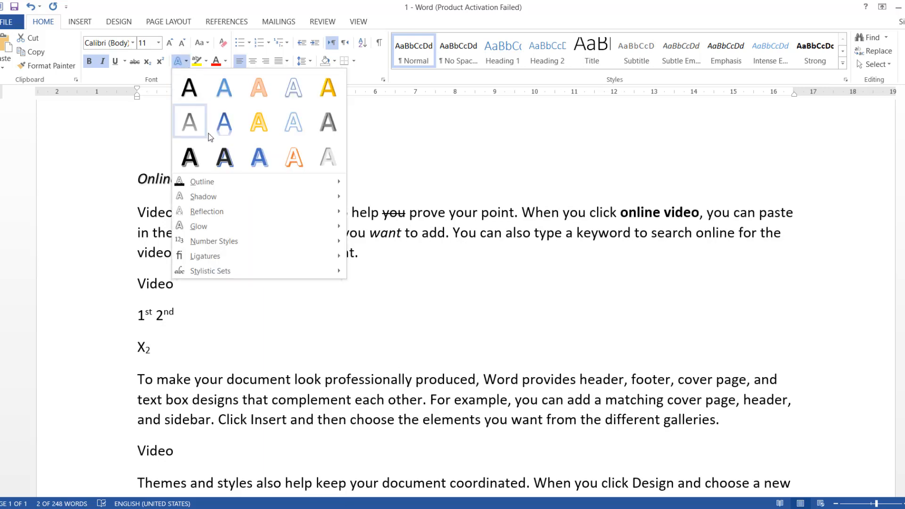
pyautogui.click(212, 164)
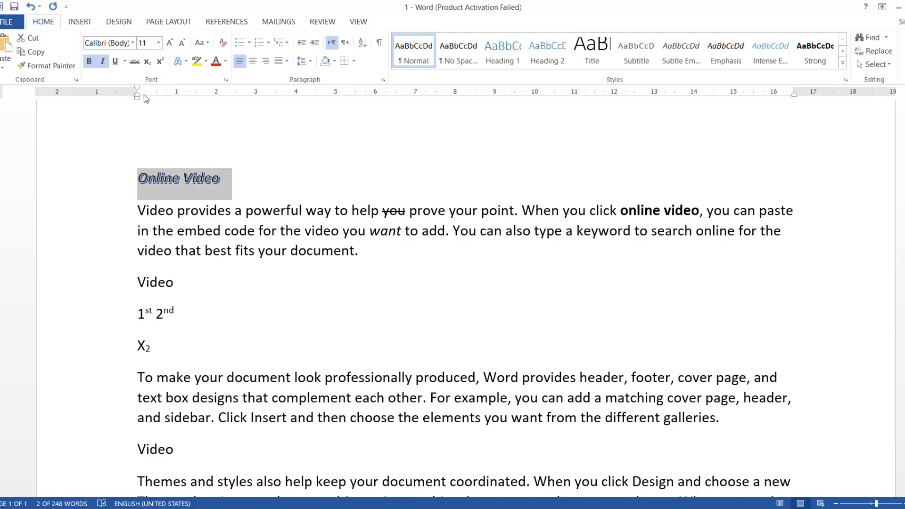
pyautogui.click(159, 43)
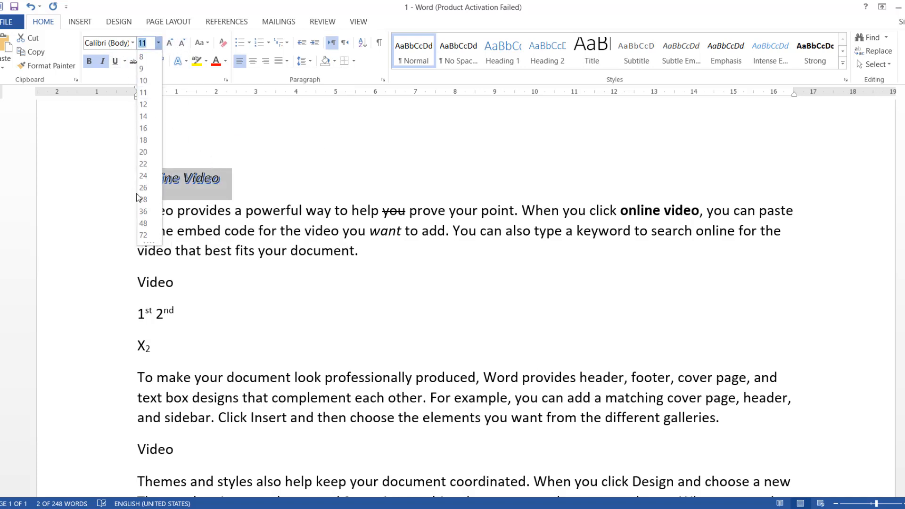
pyautogui.click(144, 222)
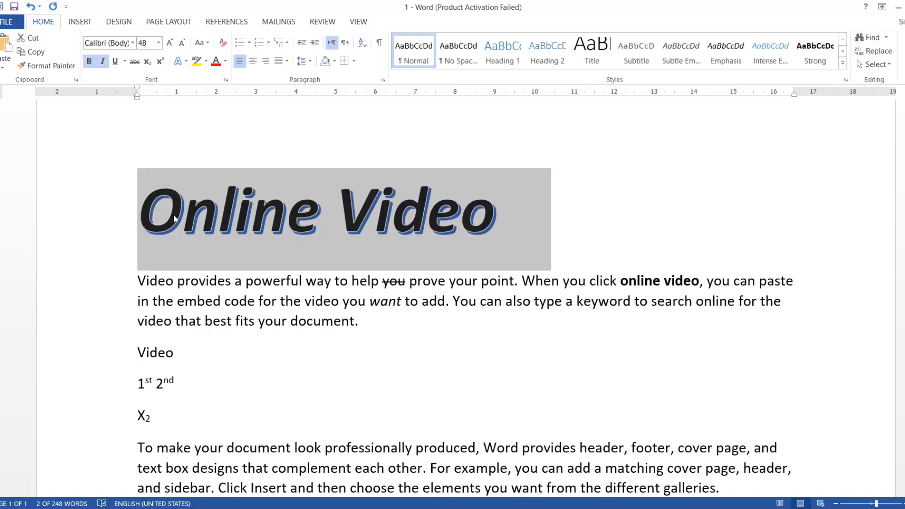
# Preview other text effects on the enlarged "Online Video" heading without applying one.
pyautogui.click(179, 61)
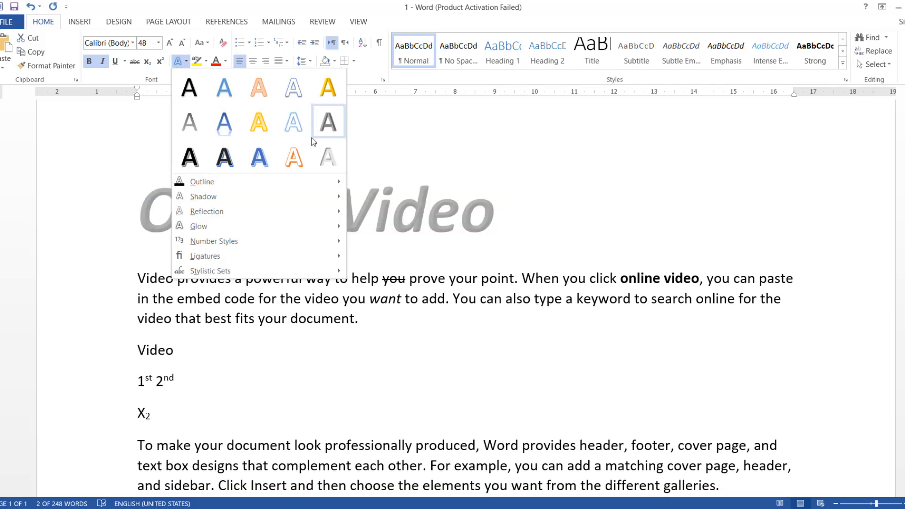
pyautogui.moveTo(278, 226)
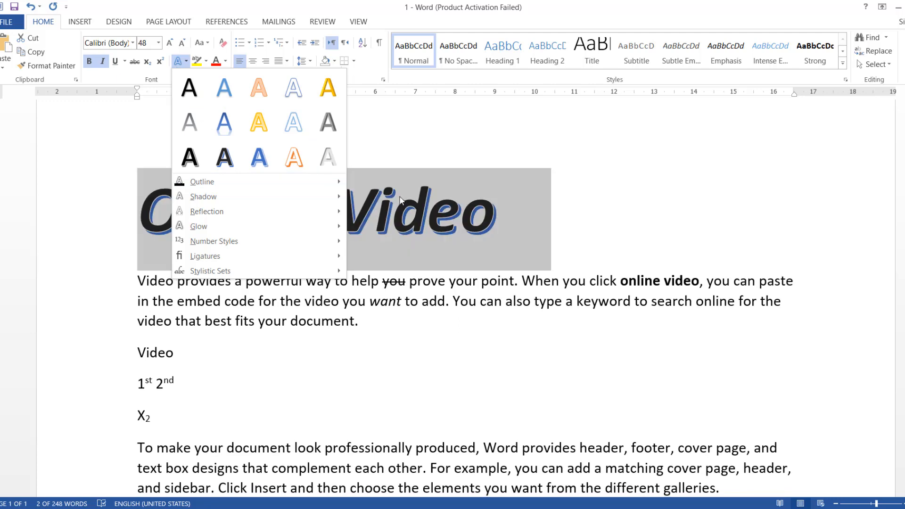
pyautogui.click(422, 177)
# Highlight the selected "Online Video" heading in yellow.
pyautogui.scroll(-4, 301, 305)
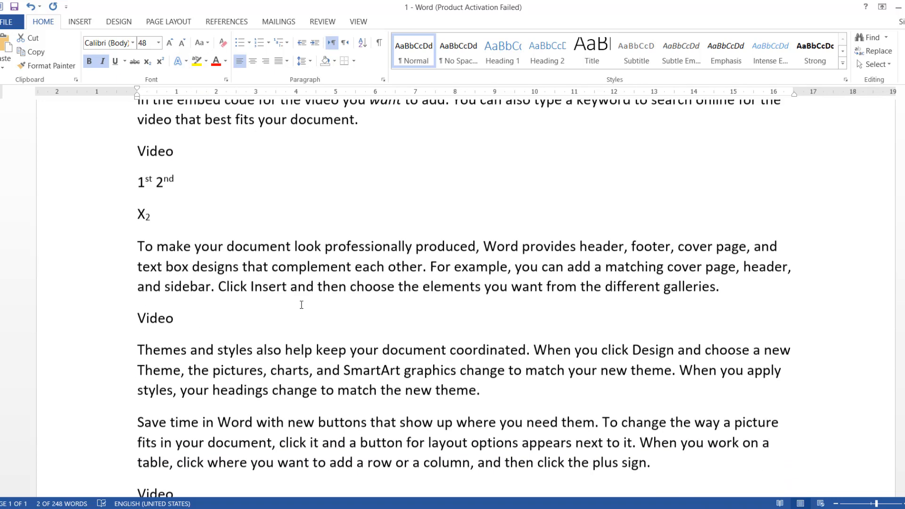
pyautogui.scroll(-1, 312, 312)
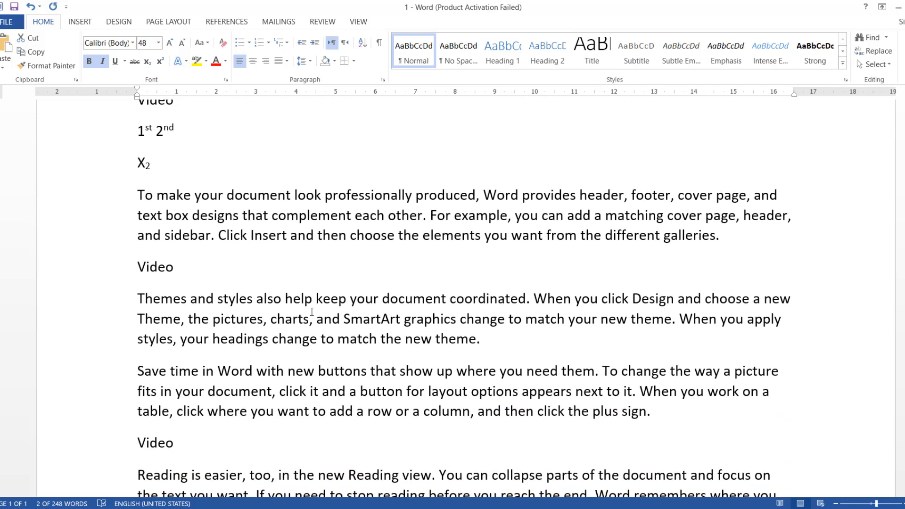
pyautogui.scroll(-2, 312, 311)
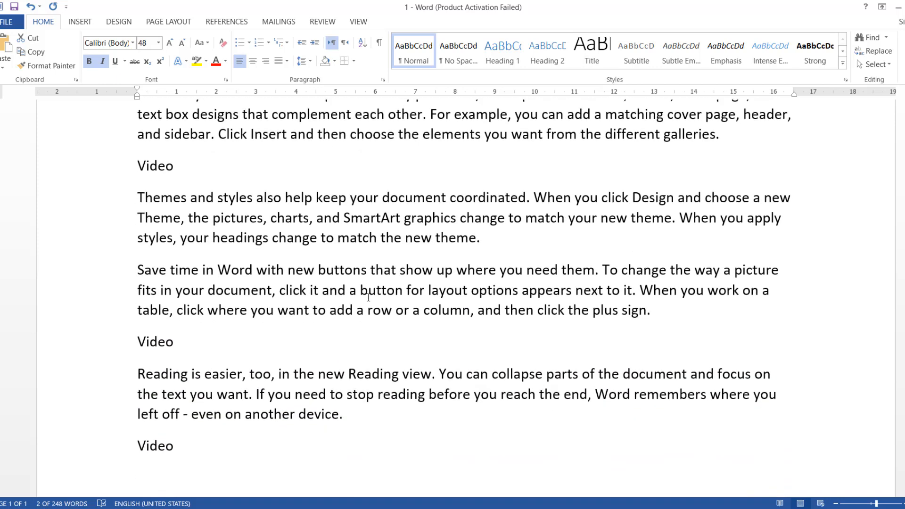
pyautogui.click(206, 61)
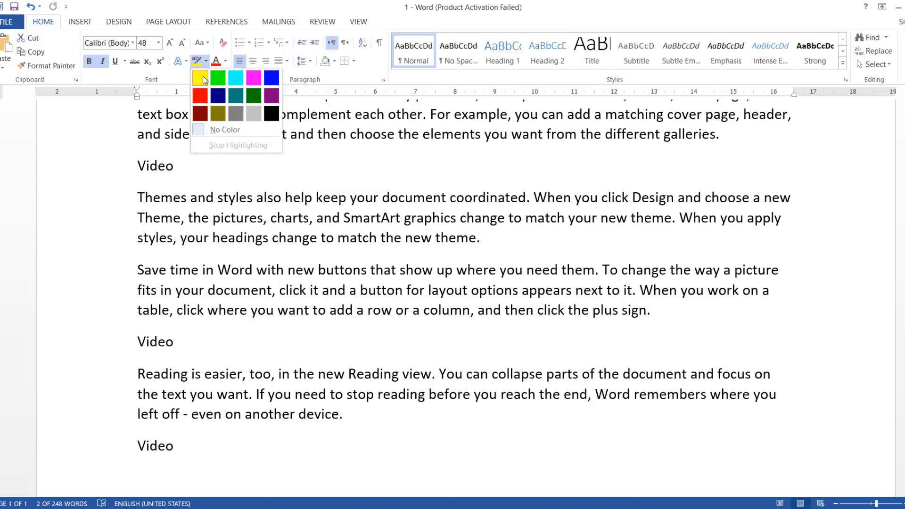
pyautogui.click(202, 76)
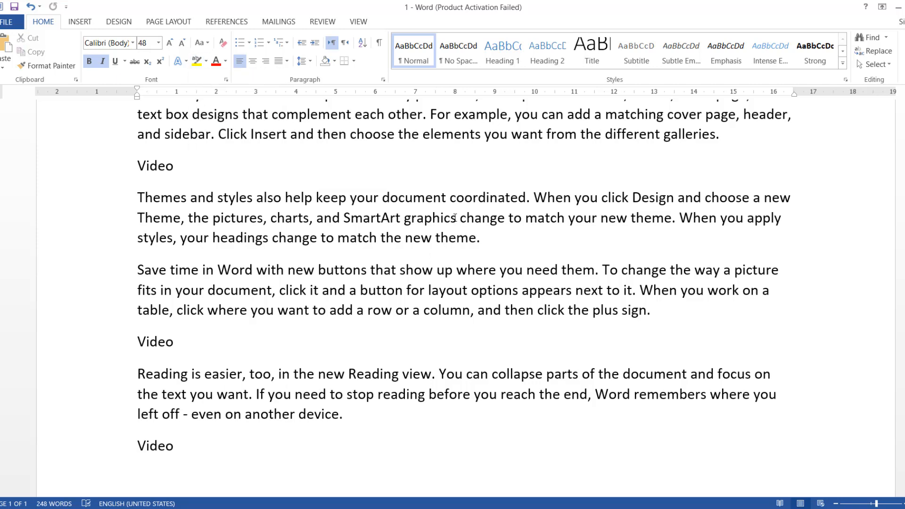
# Highlight "SmartArt graphics" in the "Themes and styles" paragraph in yellow and stop highlighting.
pyautogui.click(196, 62)
pyautogui.moveTo(456, 218); pyautogui.dragTo(364, 213)
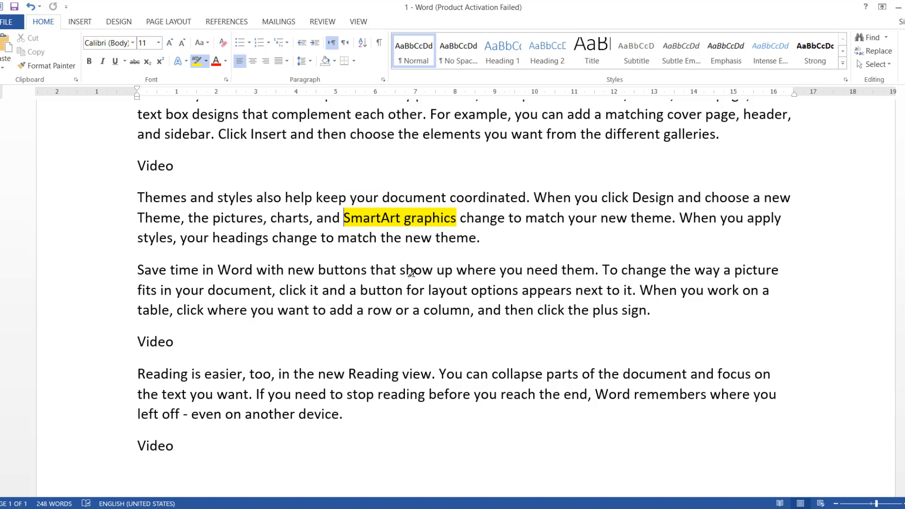
pyautogui.scroll(8, 412, 272)
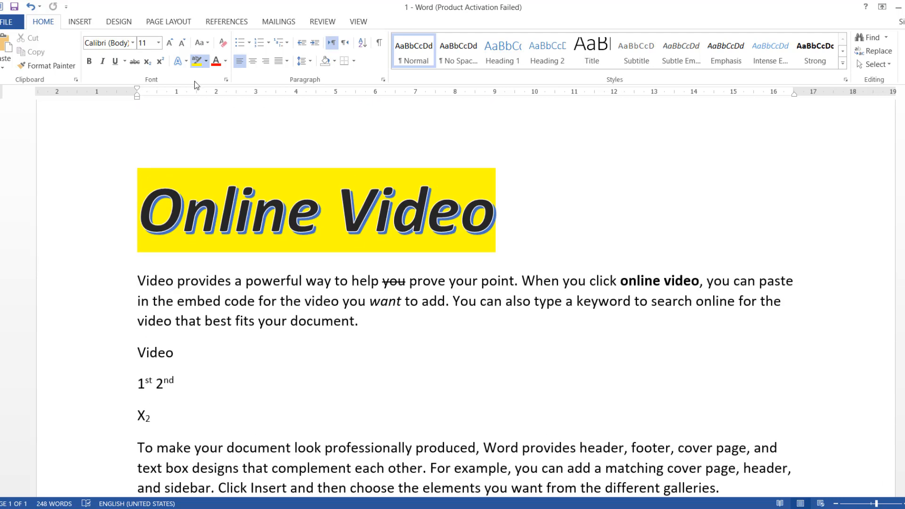
pyautogui.scroll(-8, 339, 345)
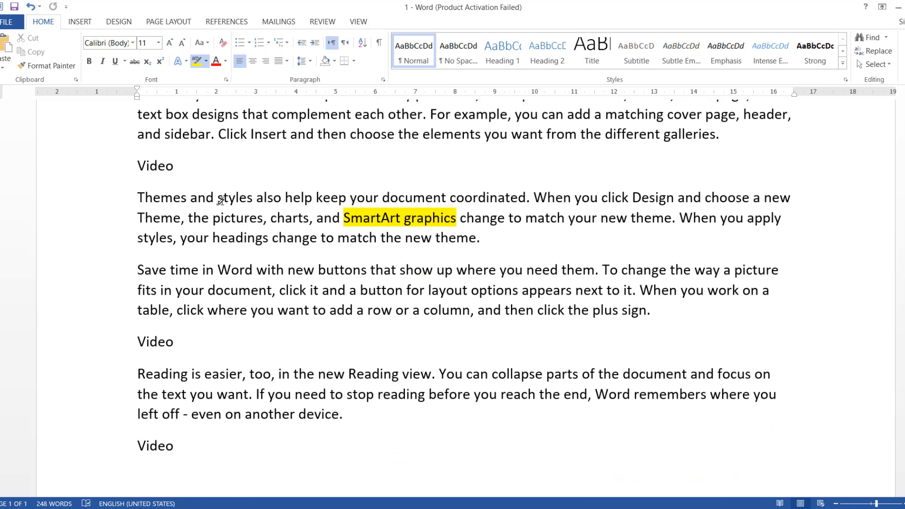
pyautogui.press('Escape')
# Bold and underline the whole "Themes and styles" paragraph.
pyautogui.scroll(5, 213, 260)
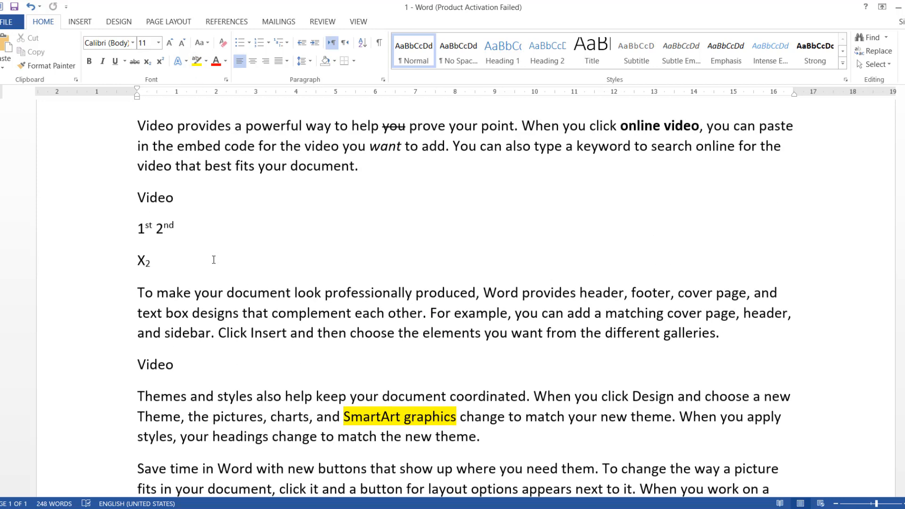
pyautogui.scroll(-5, 214, 260)
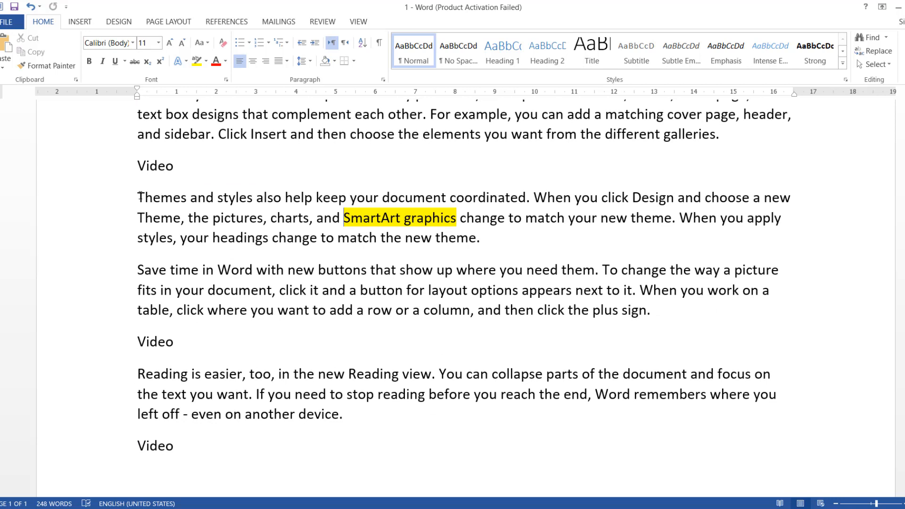
pyautogui.moveTo(138, 196); pyautogui.dragTo(495, 242)
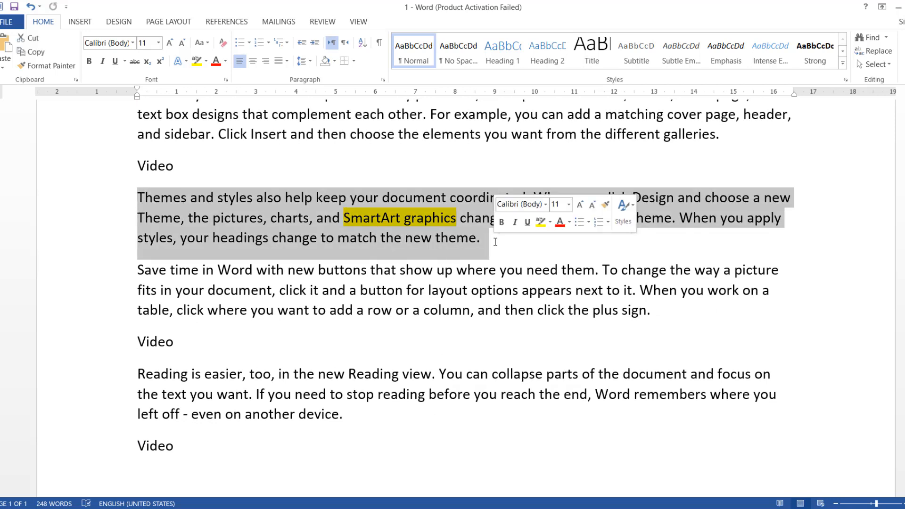
pyautogui.click(89, 62)
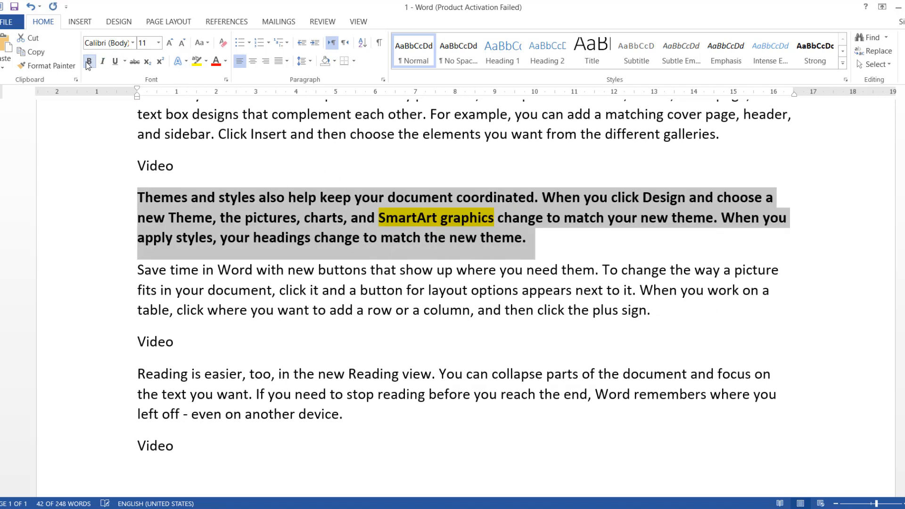
pyautogui.click(114, 65)
# Set the "Themes and styles" paragraph's first-line indent to 2 on the ruler and justify the paragraph.
pyautogui.moveTo(138, 90); pyautogui.dragTo(217, 104)
pyautogui.scroll(1, 236, 235)
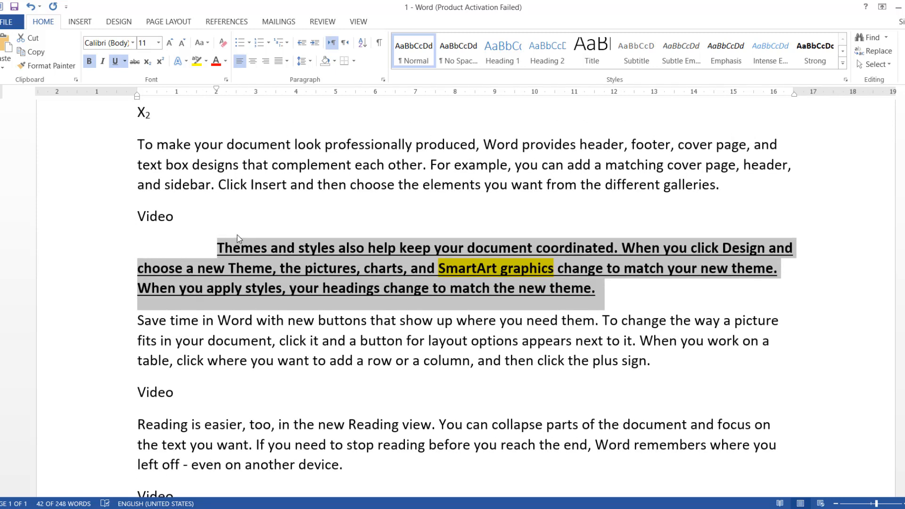
pyautogui.click(286, 61)
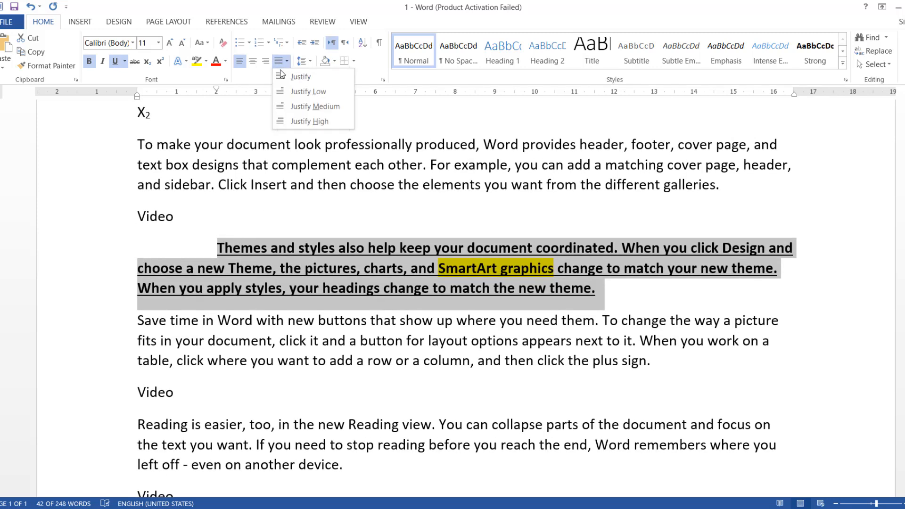
pyautogui.click(283, 76)
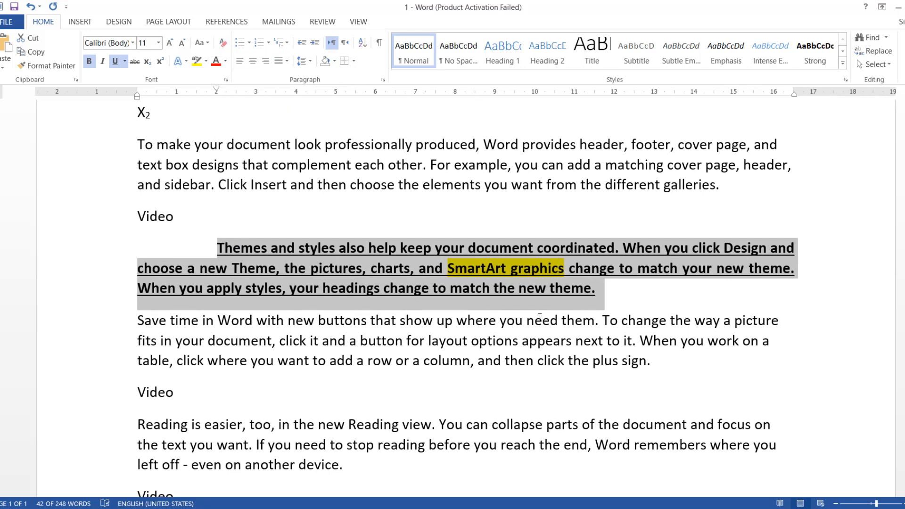
# Clear all formatting from the "Themes and styles" paragraph and deselect it.
pyautogui.click(596, 304)
pyautogui.moveTo(560, 284); pyautogui.dragTo(232, 239)
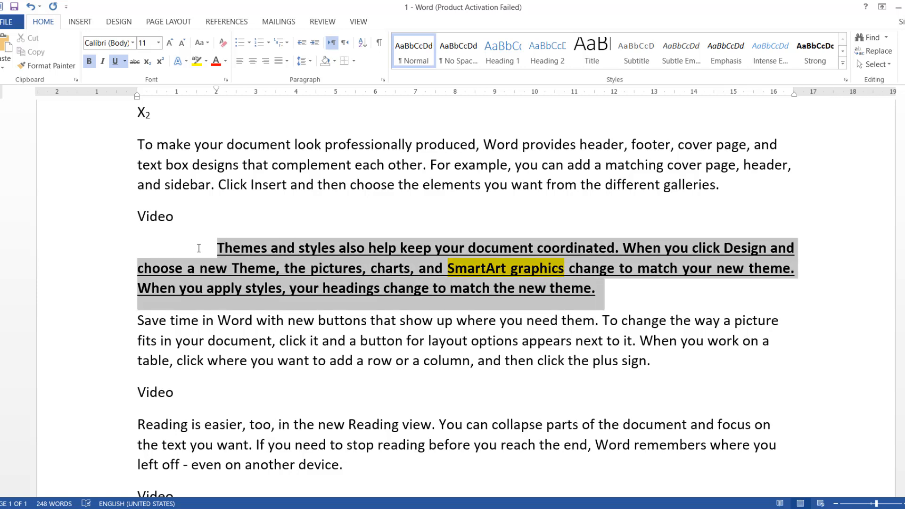
pyautogui.click(223, 44)
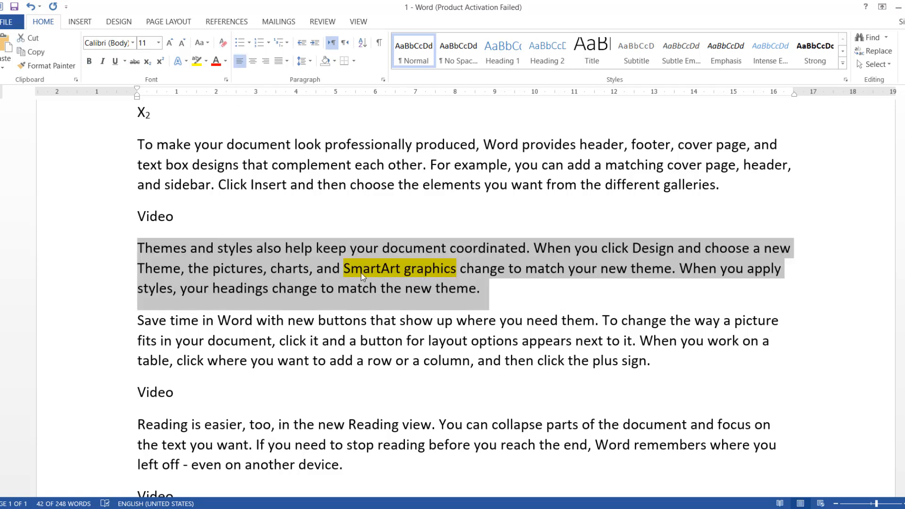
pyautogui.click(383, 275)
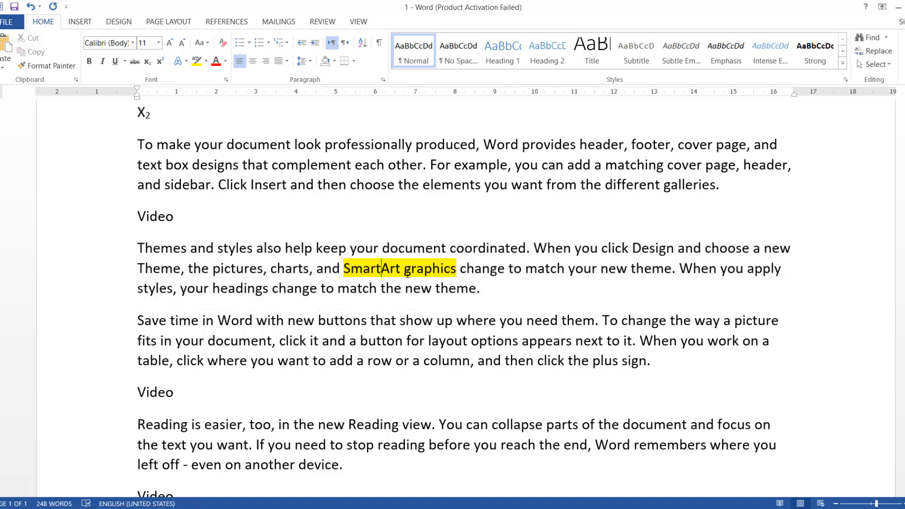
# Remove the yellow highlight from "SmartArt graphics" in the "Themes and styles" paragraph by setting its highlight to No Color.
pyautogui.click(457, 267)
pyautogui.moveTo(458, 265); pyautogui.dragTo(345, 266)
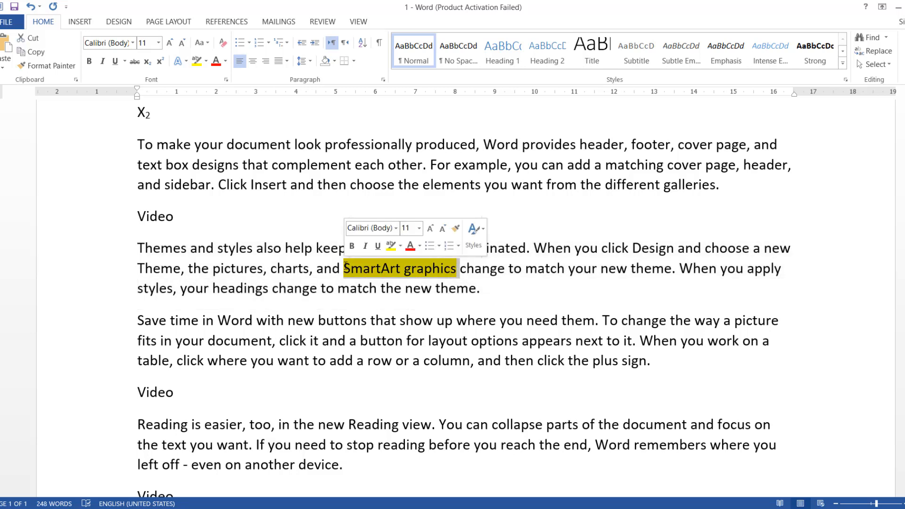
pyautogui.click(206, 61)
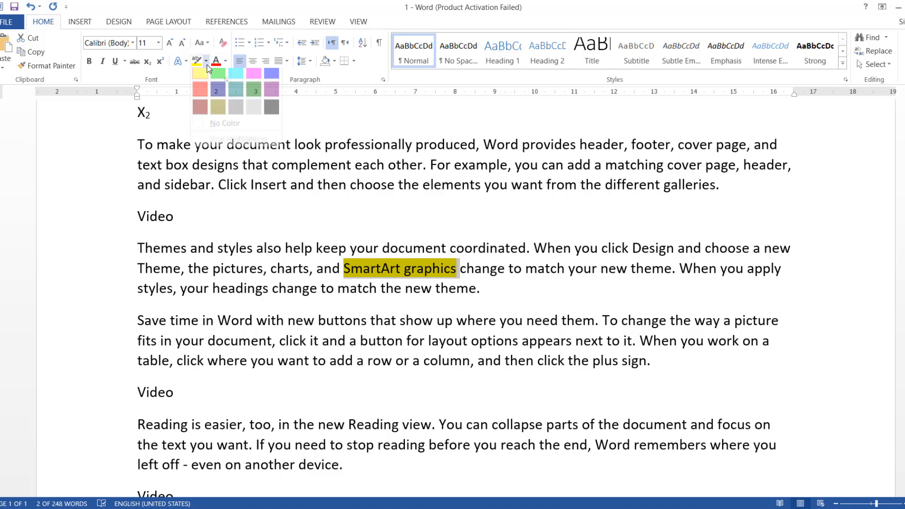
pyautogui.click(217, 133)
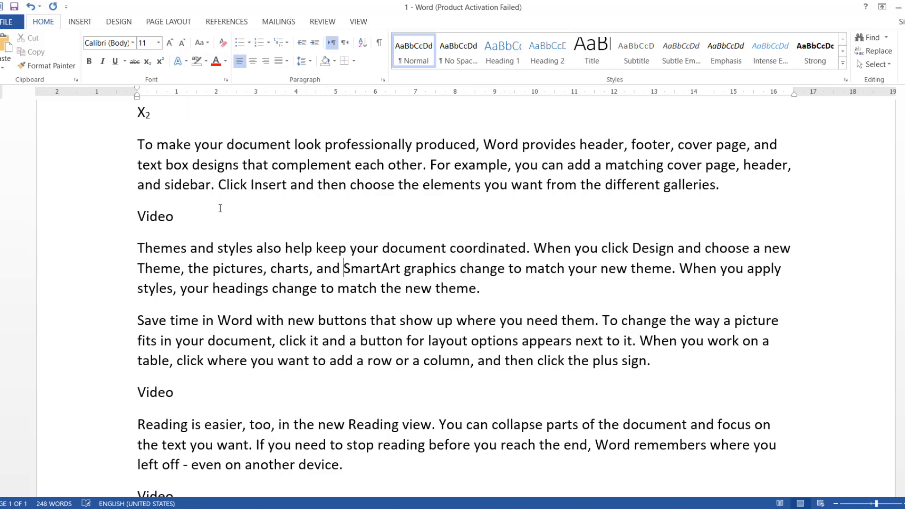
pyautogui.click(341, 268)
# Set the font color of the "Video" line directly above the "Themes and styles" paragraph to the standard color Blue.
pyautogui.scroll(6, 355, 323)
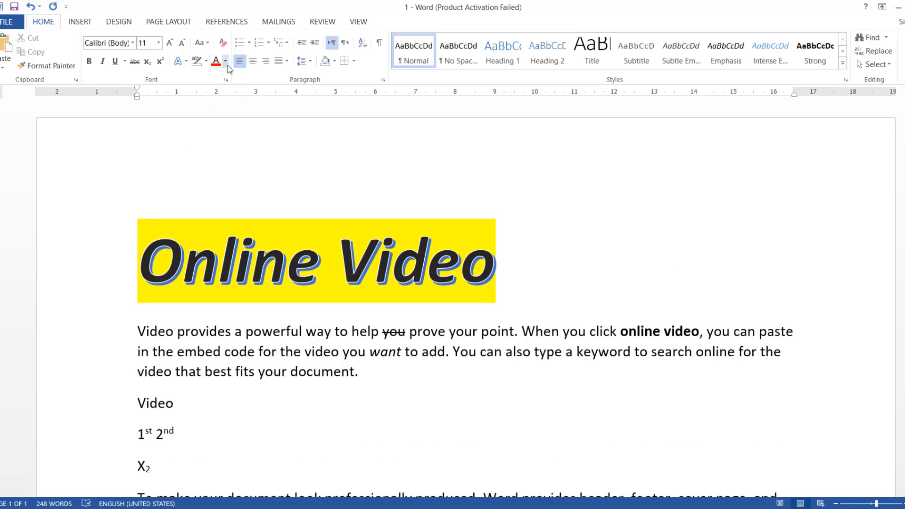
pyautogui.scroll(-3, 216, 338)
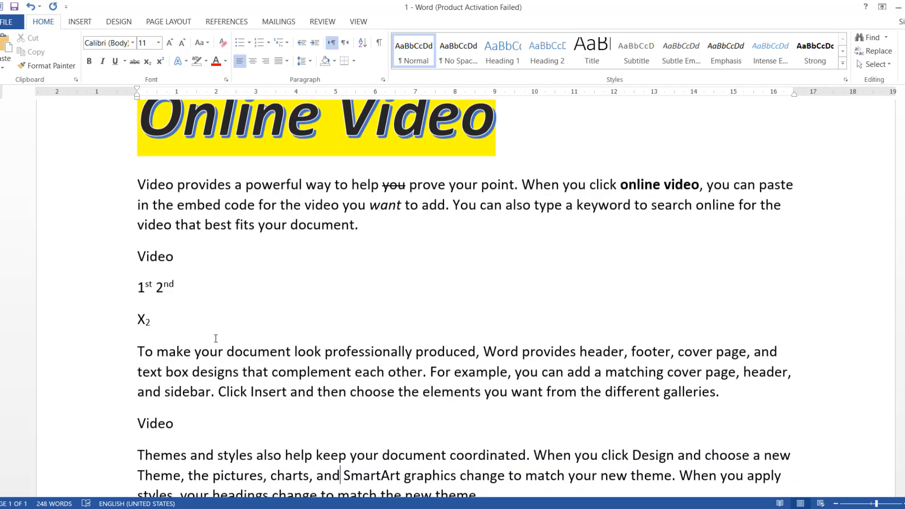
pyautogui.scroll(-5, 215, 339)
pyautogui.moveTo(182, 167); pyautogui.dragTo(126, 166)
pyautogui.click(226, 61)
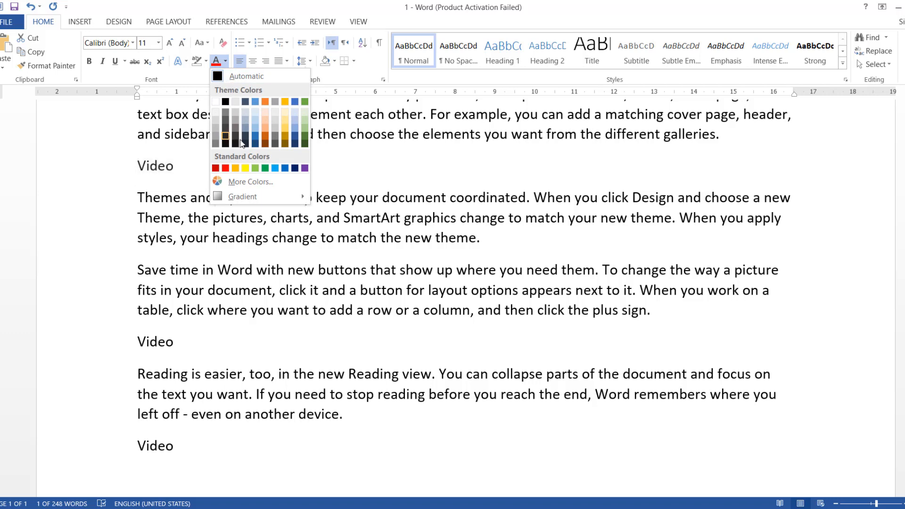
pyautogui.click(284, 168)
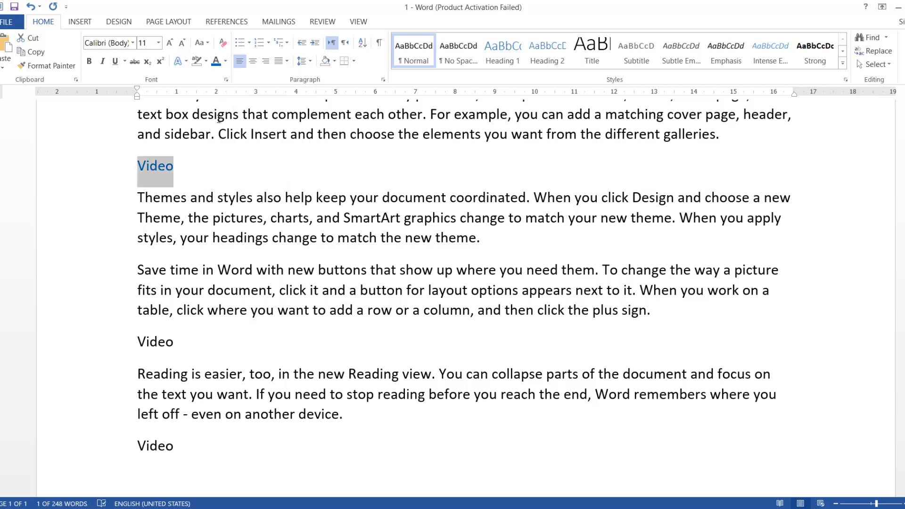